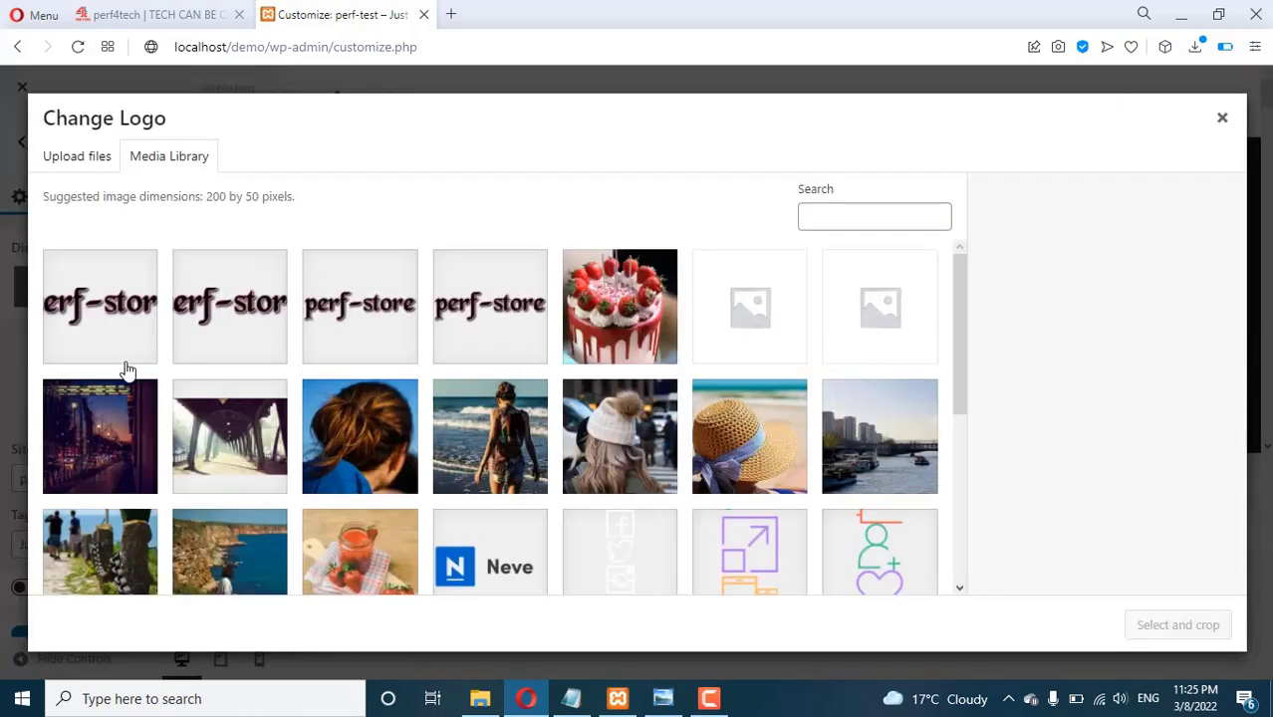
# Replace the header logo with coollogo_com-19962602-1.png from the media library, accept the suggested crop, and publish the change.
pyautogui.click(228, 307)
pyautogui.click(331, 313)
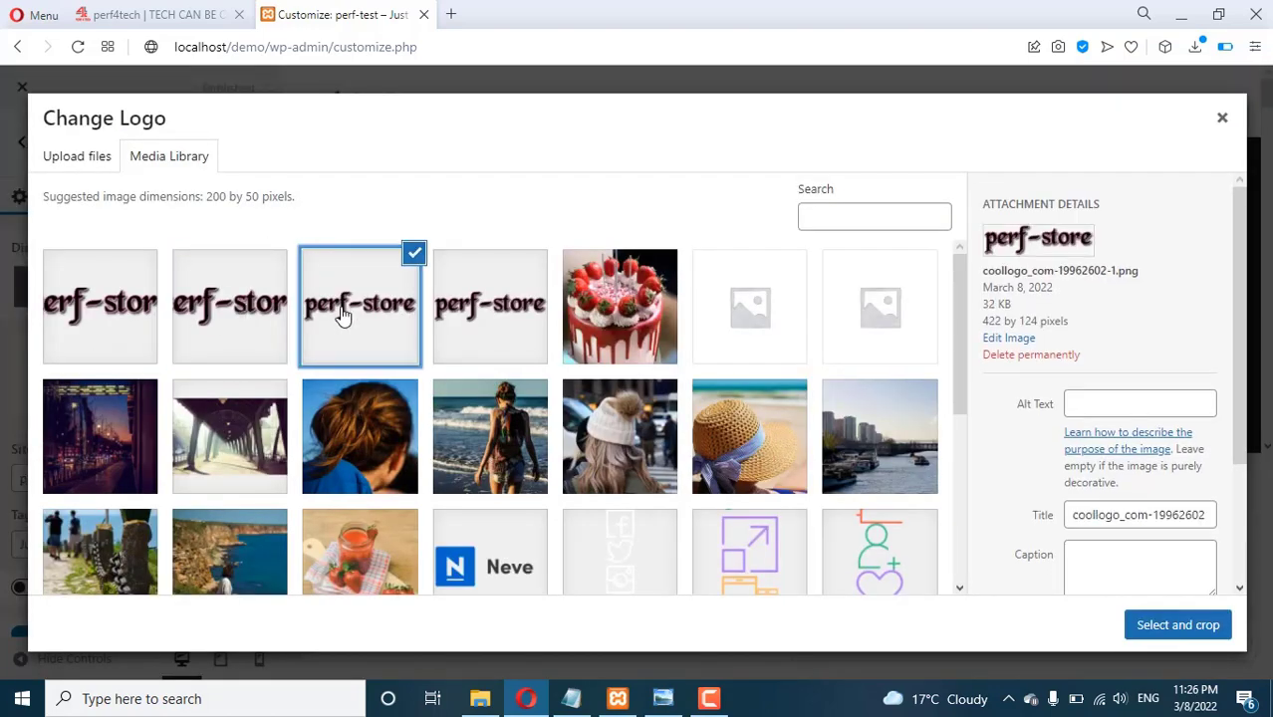
pyautogui.click(1172, 627)
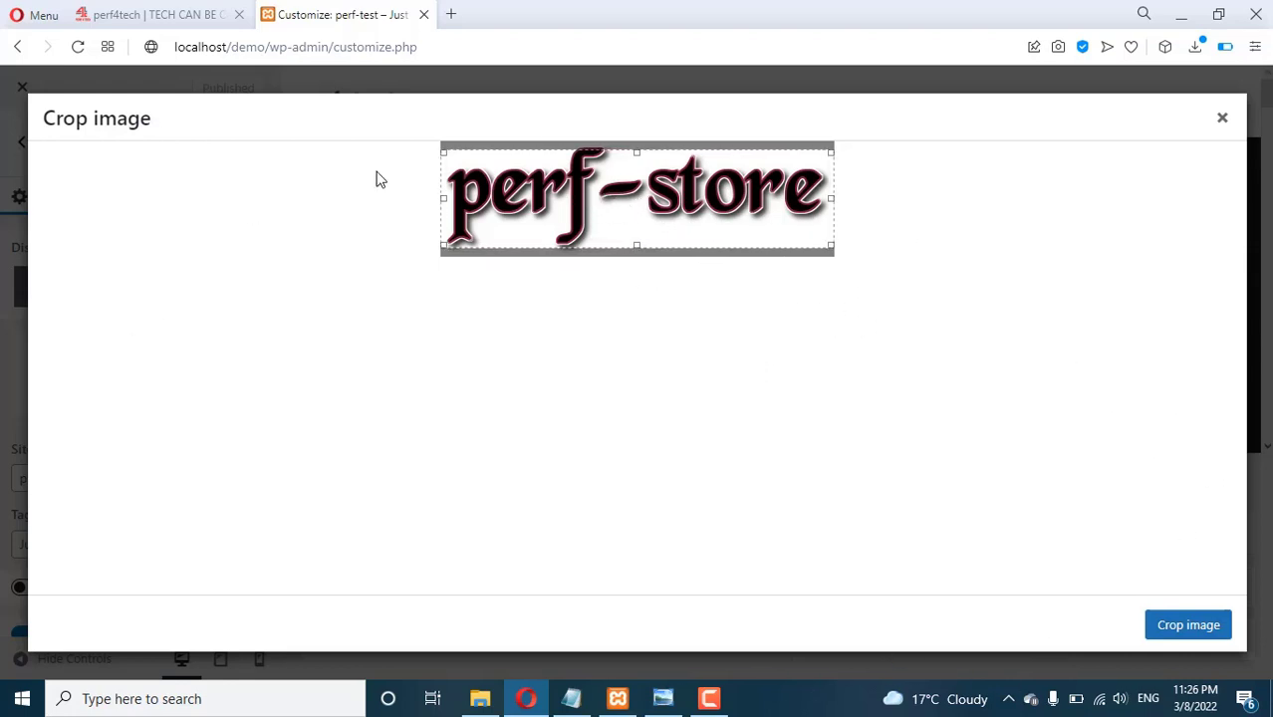
pyautogui.click(1196, 629)
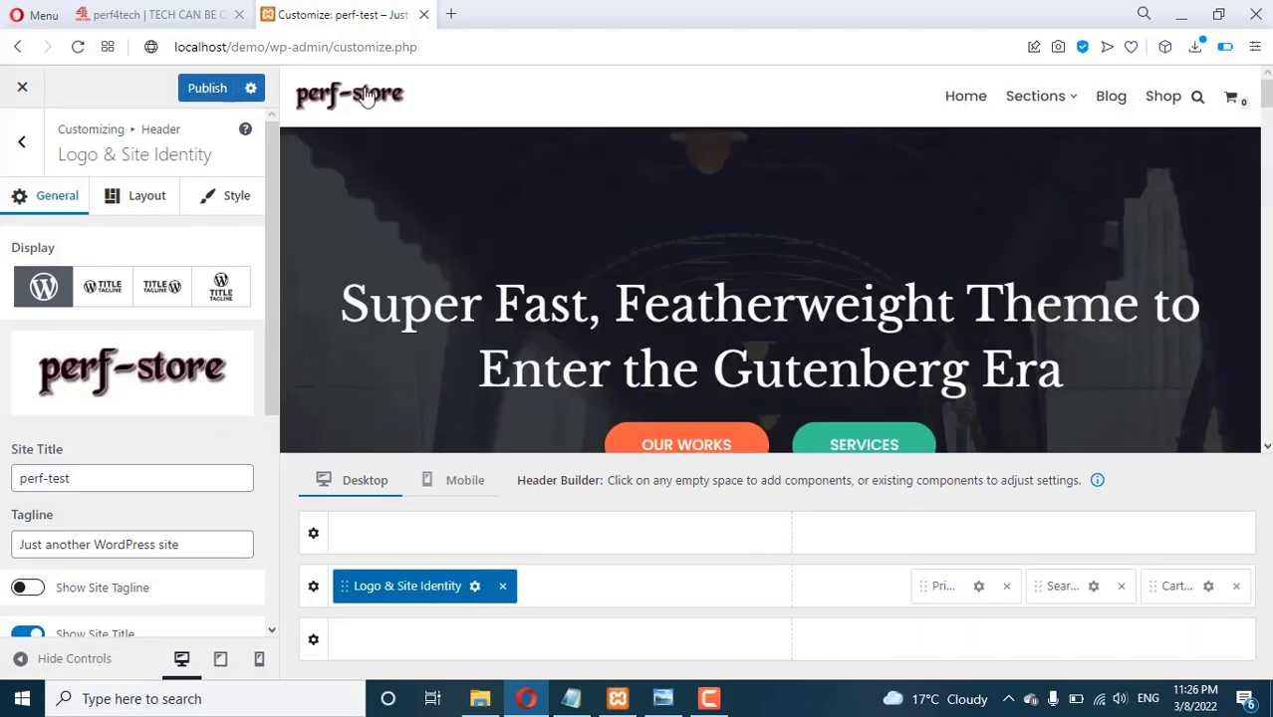
pyautogui.click(214, 89)
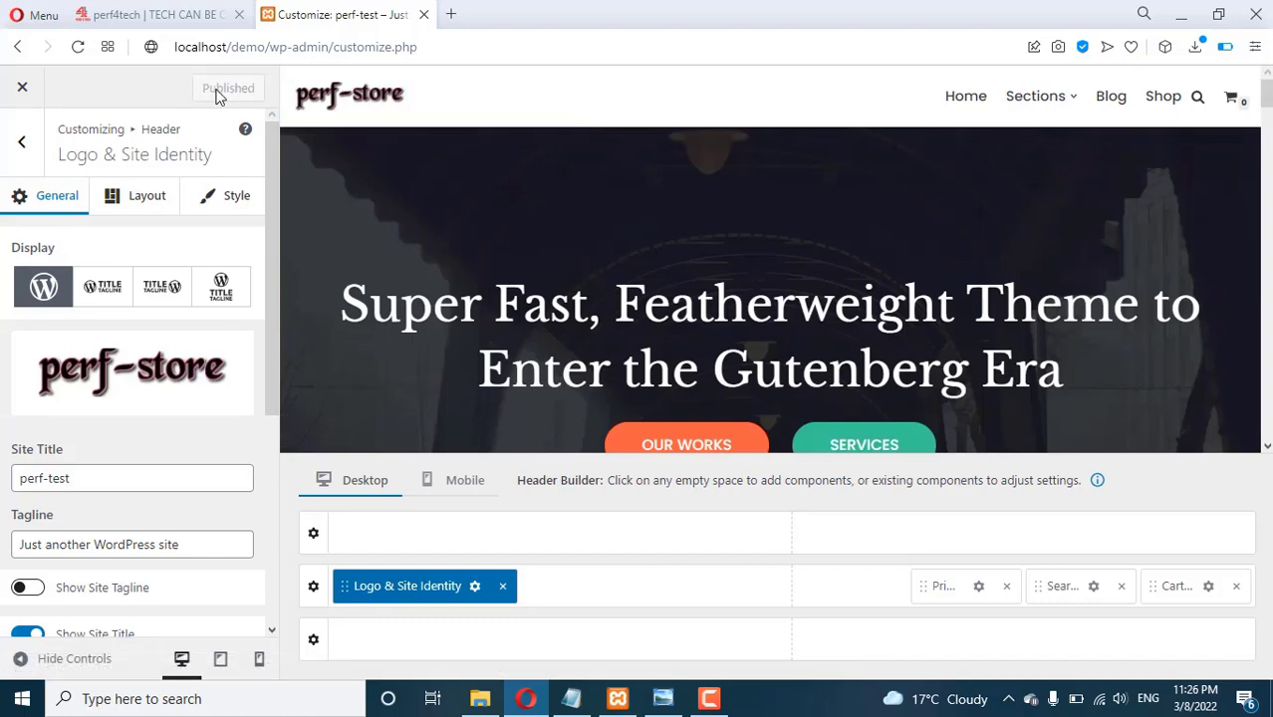
pyautogui.click(392, 106)
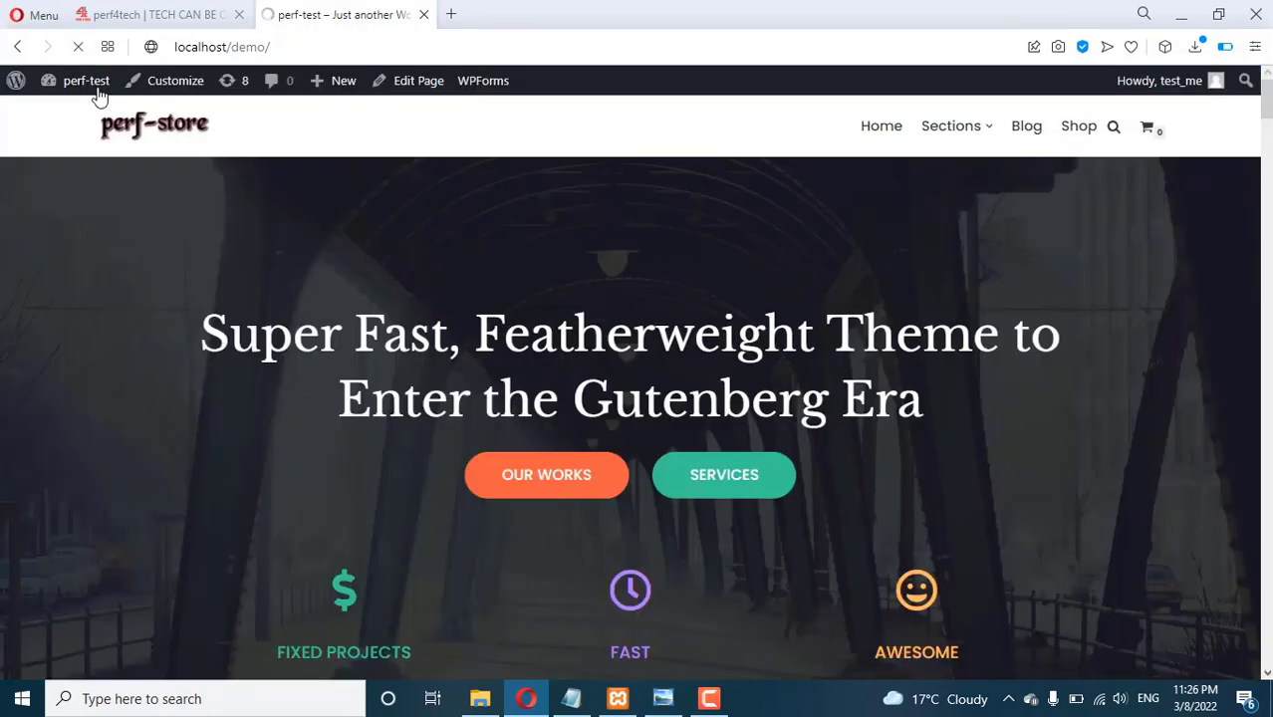
# Enable the Cash on delivery payment method in the WooCommerce payment settings and save the changes.
pyautogui.moveTo(94, 85)
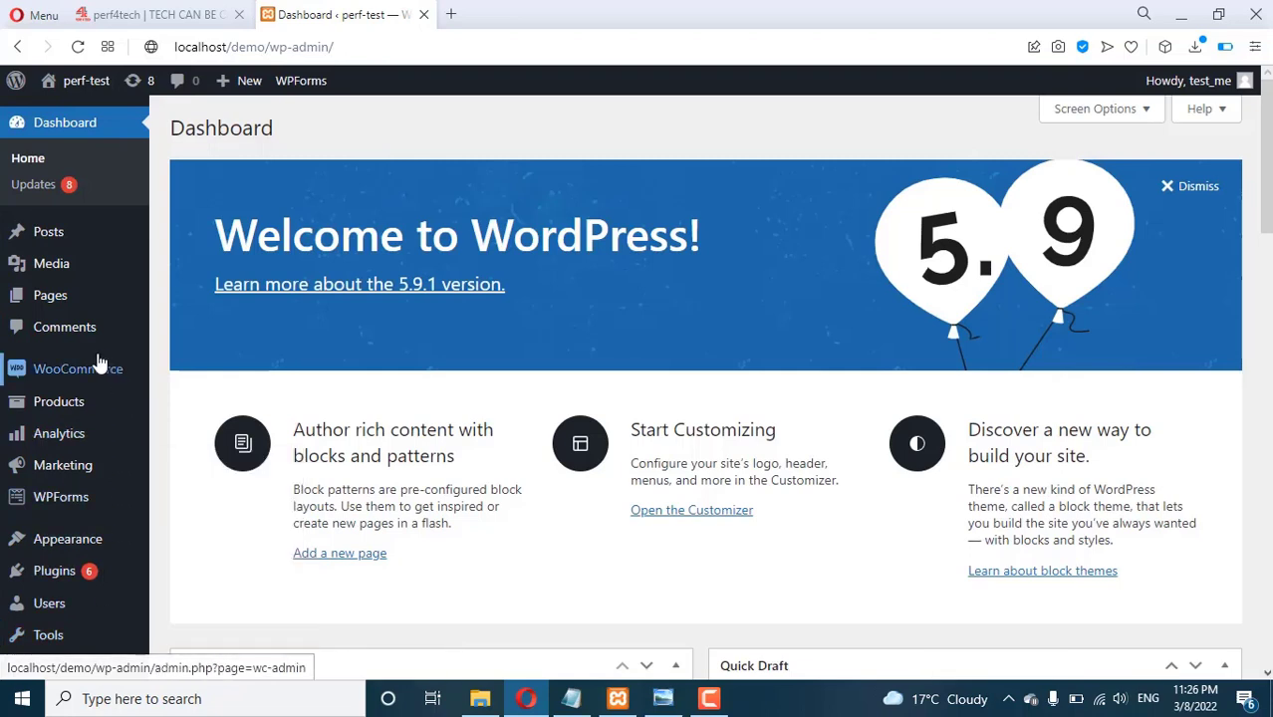
pyautogui.moveTo(78, 376)
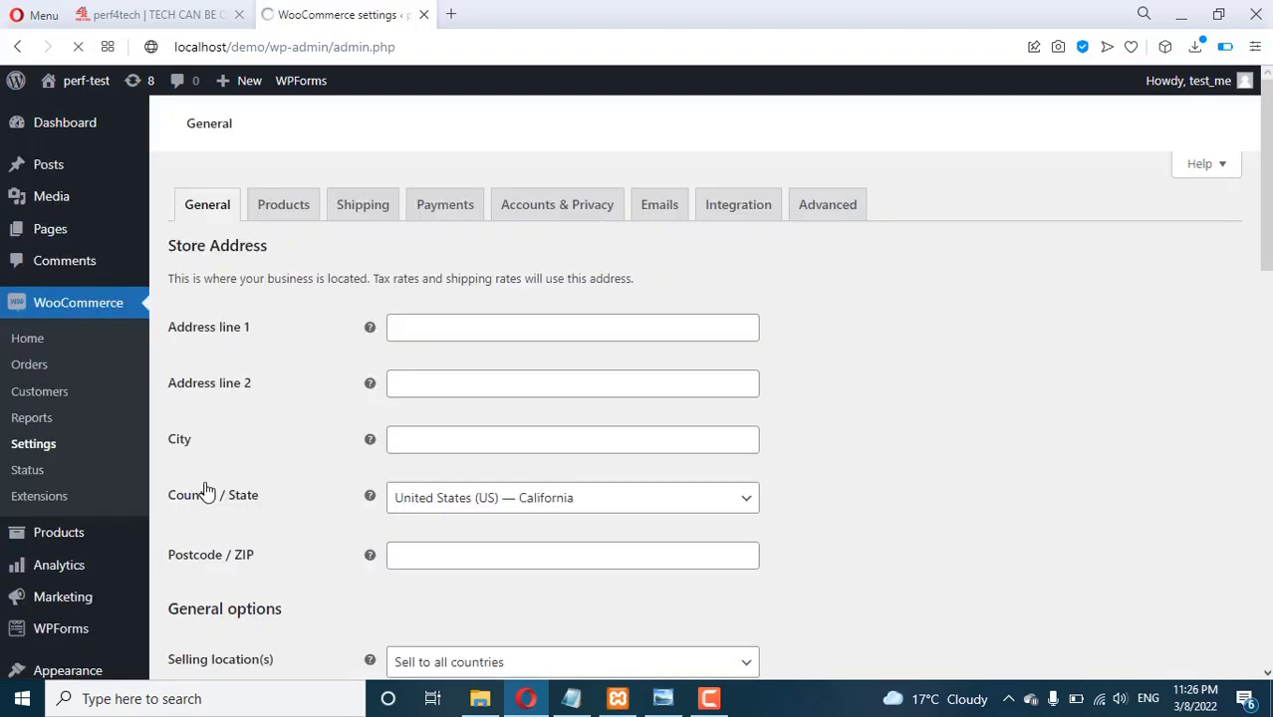
pyautogui.click(438, 211)
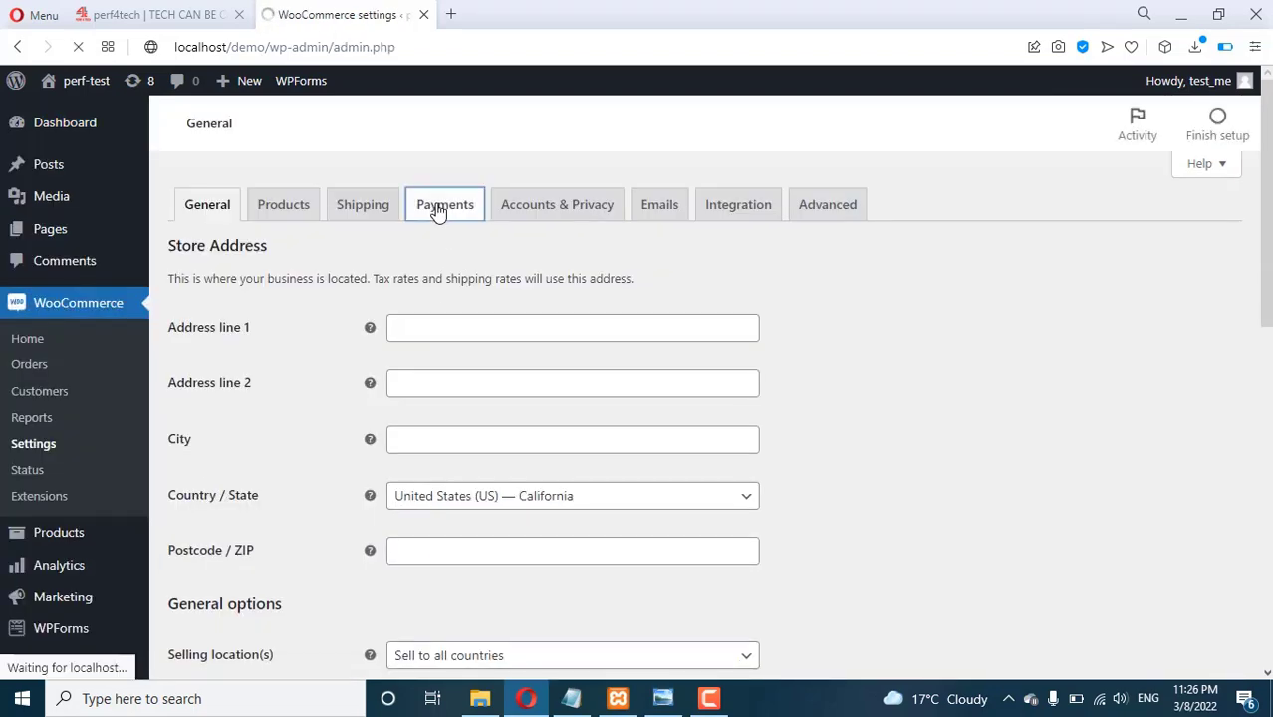
pyautogui.scroll(-3, 891, 473)
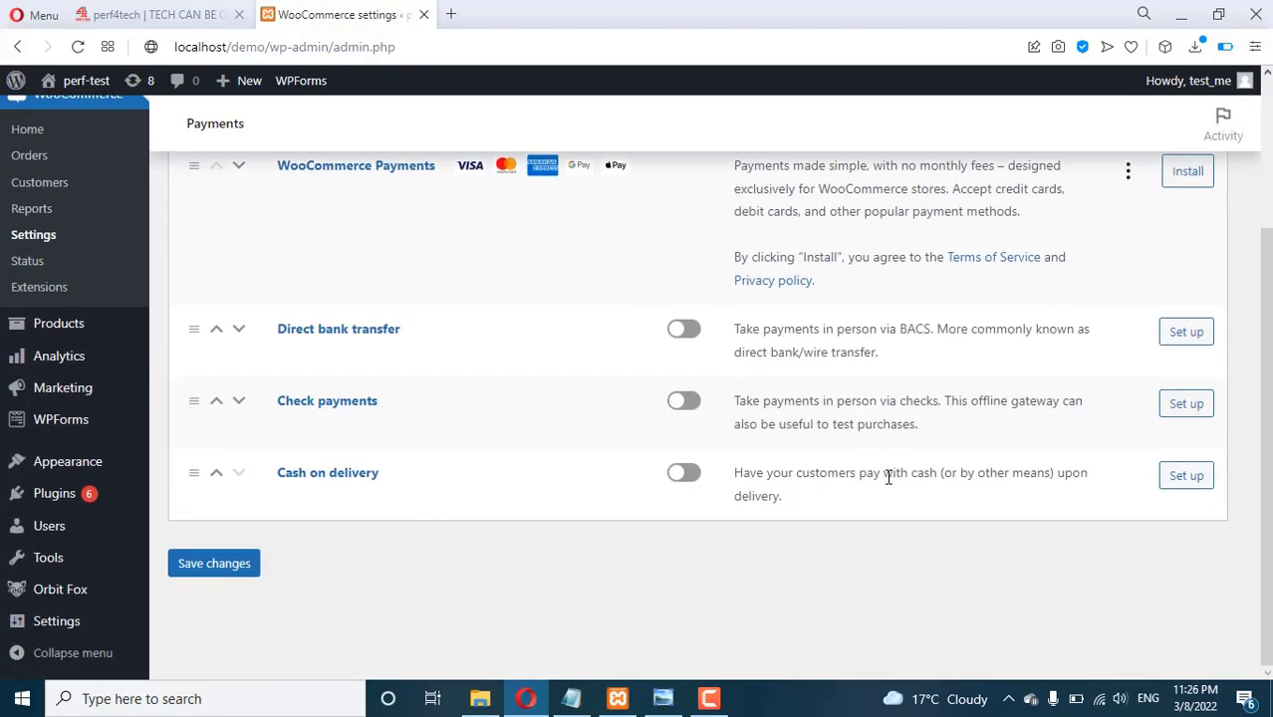
pyautogui.click(684, 475)
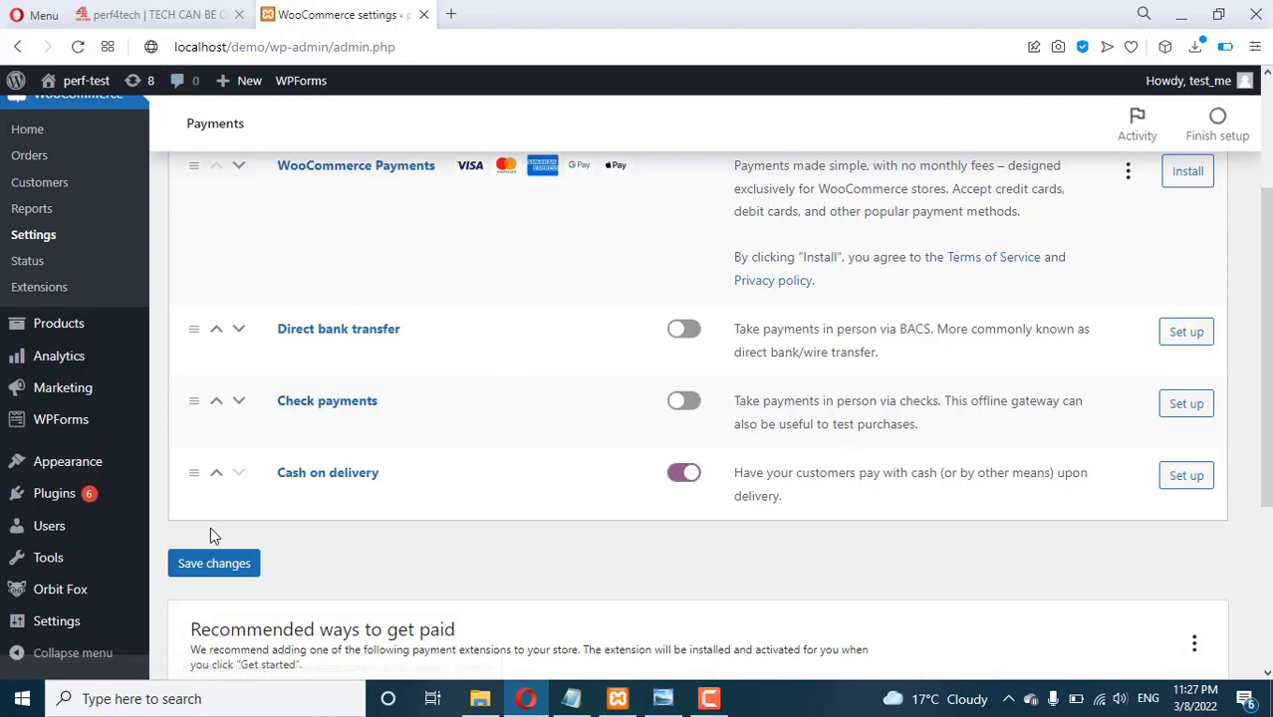
pyautogui.click(221, 564)
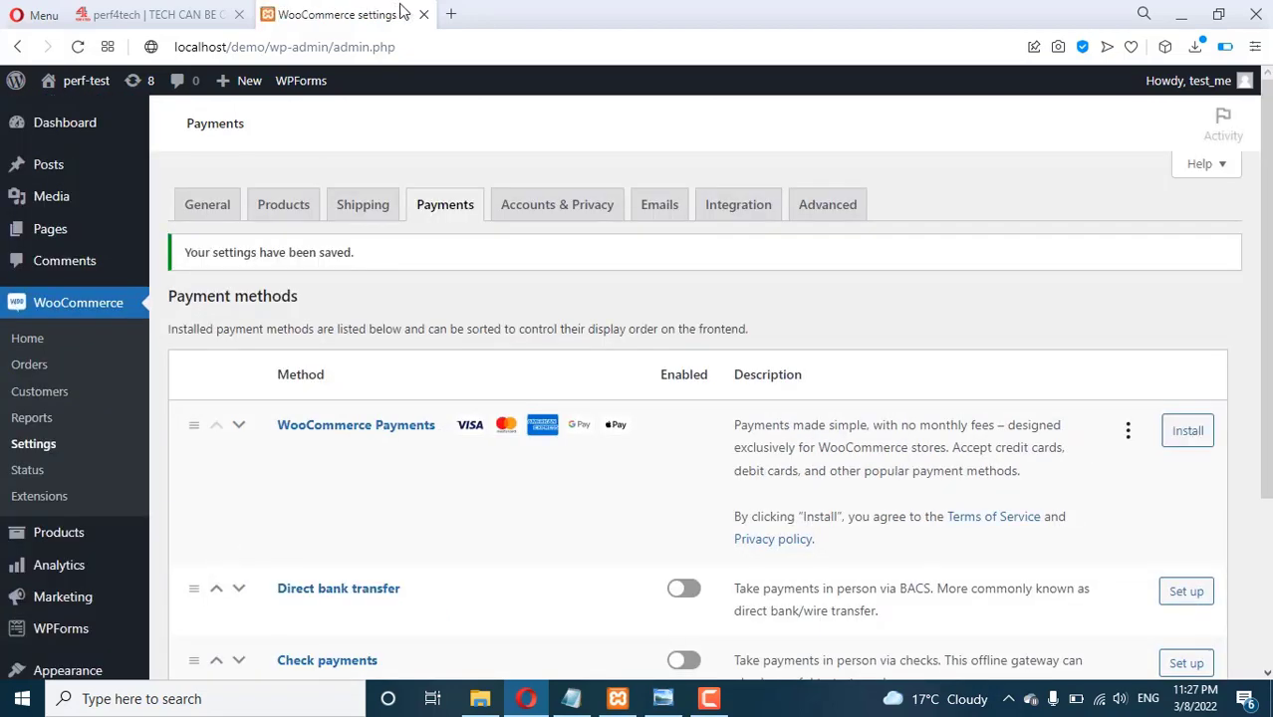
# Open localhost/demo in a new browser tab and look through the products on the store's Shop page.
pyautogui.click(452, 15)
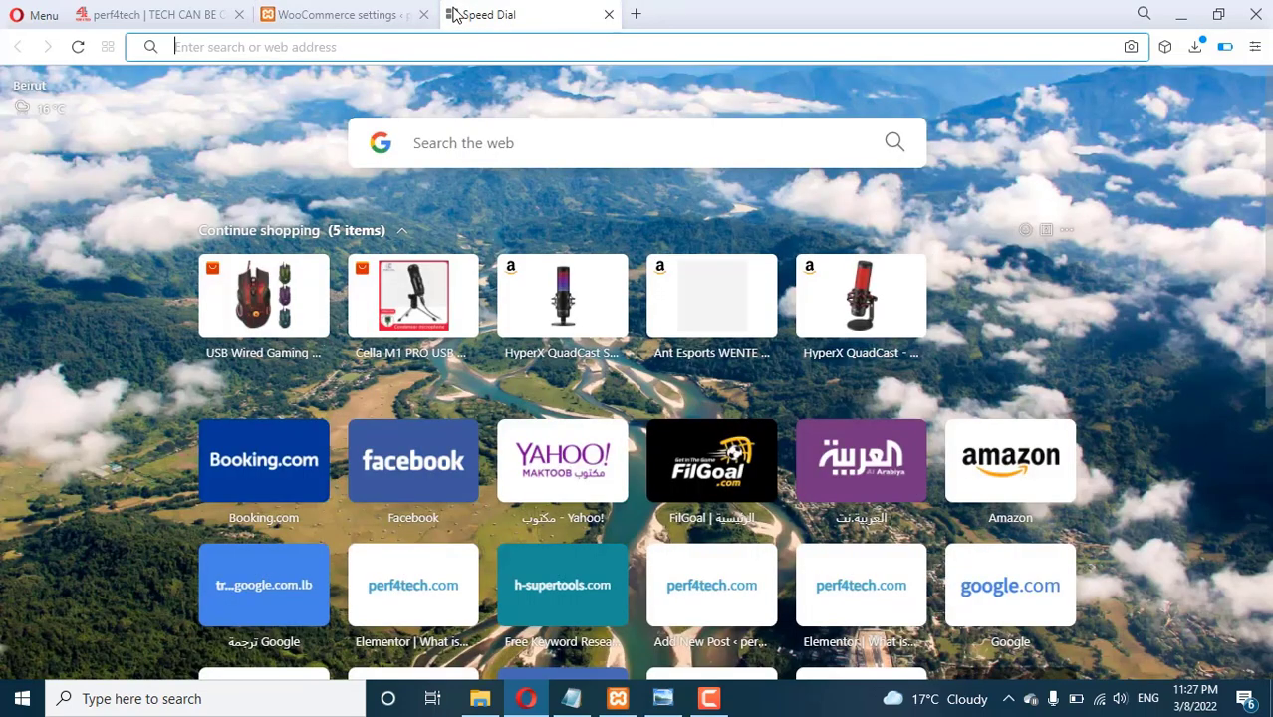
pyautogui.write('localhost/demo')
pyautogui.press('Return')
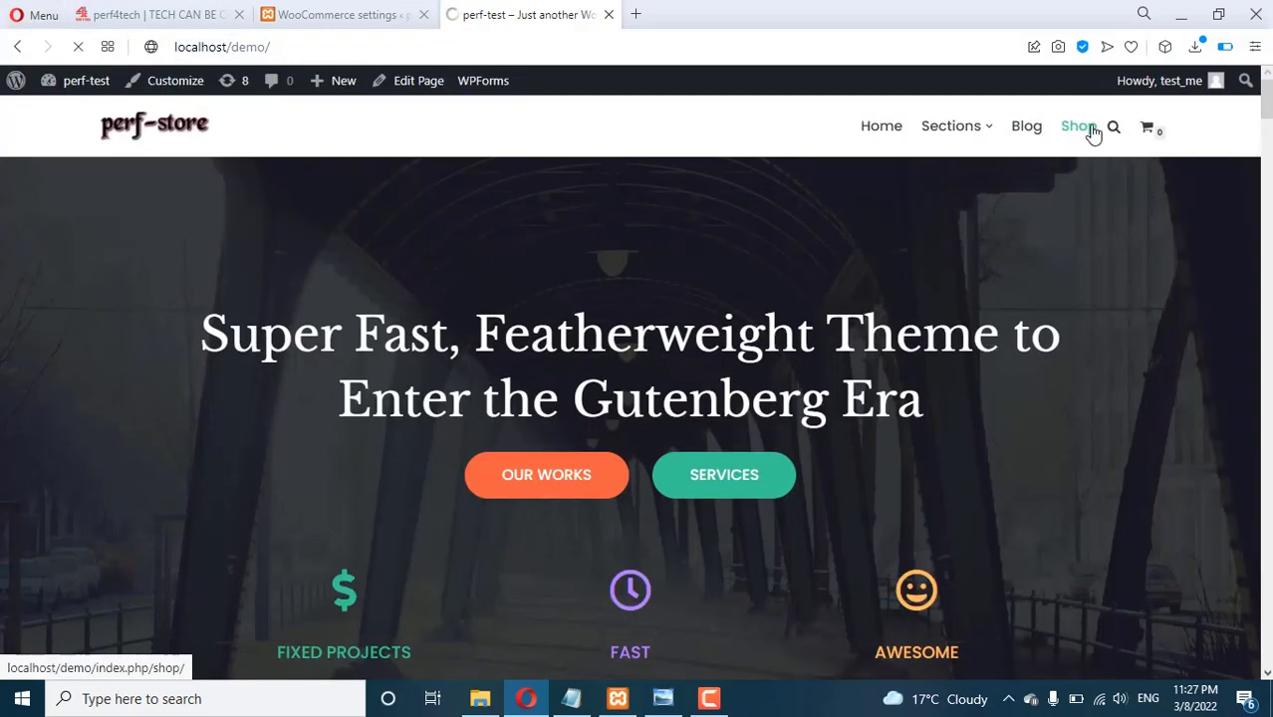
pyautogui.click(1094, 135)
pyautogui.scroll(-3, 162, 295)
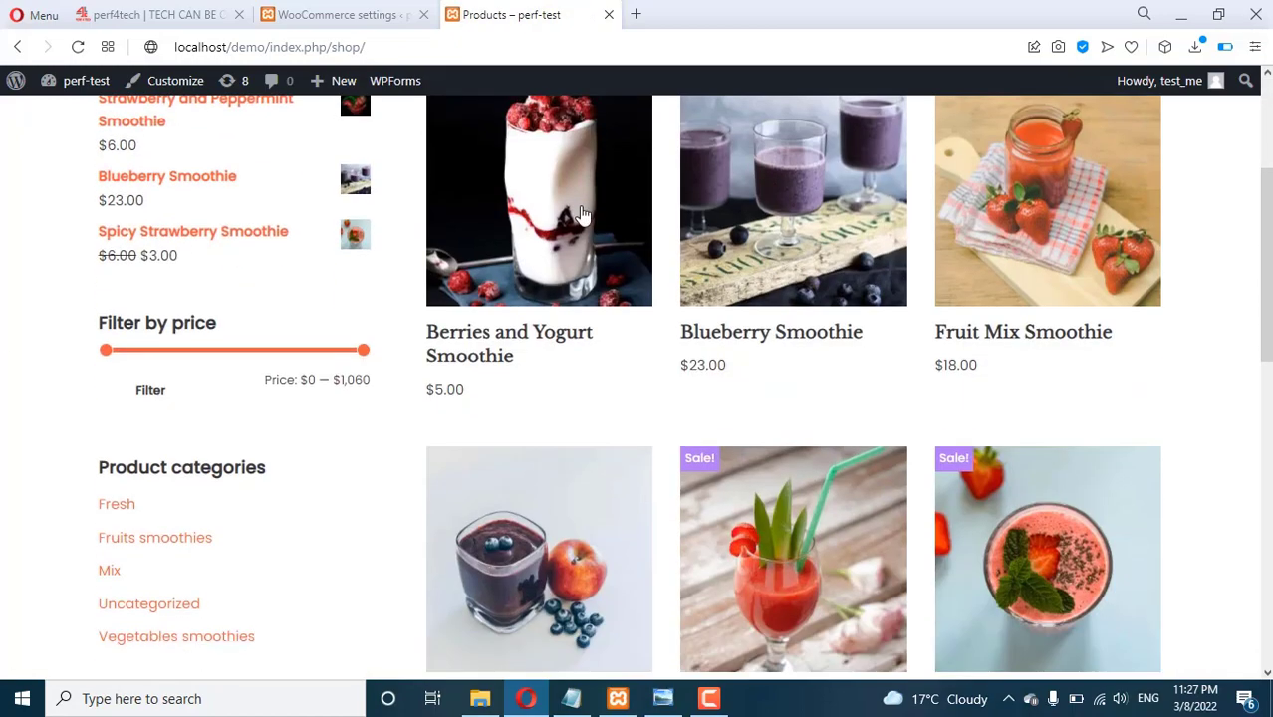
pyautogui.scroll(-10, 975, 270)
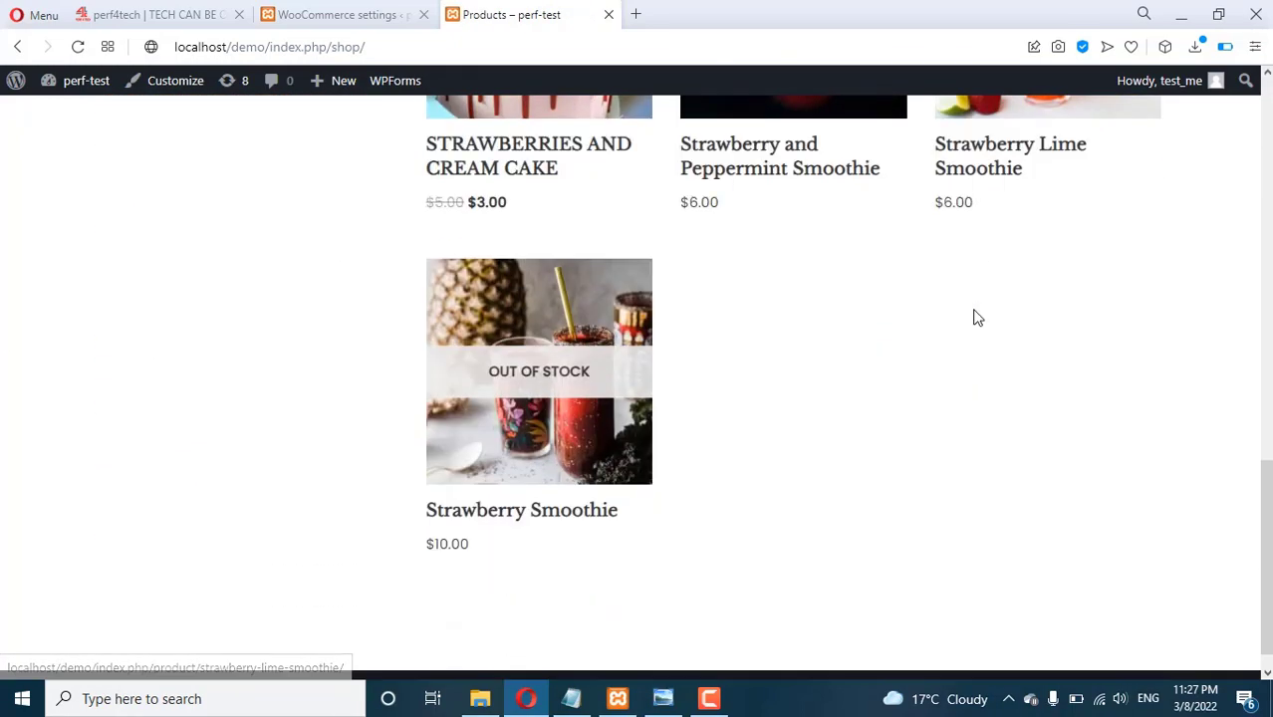
pyautogui.scroll(3, 791, 436)
pyautogui.scroll(3, 791, 436)
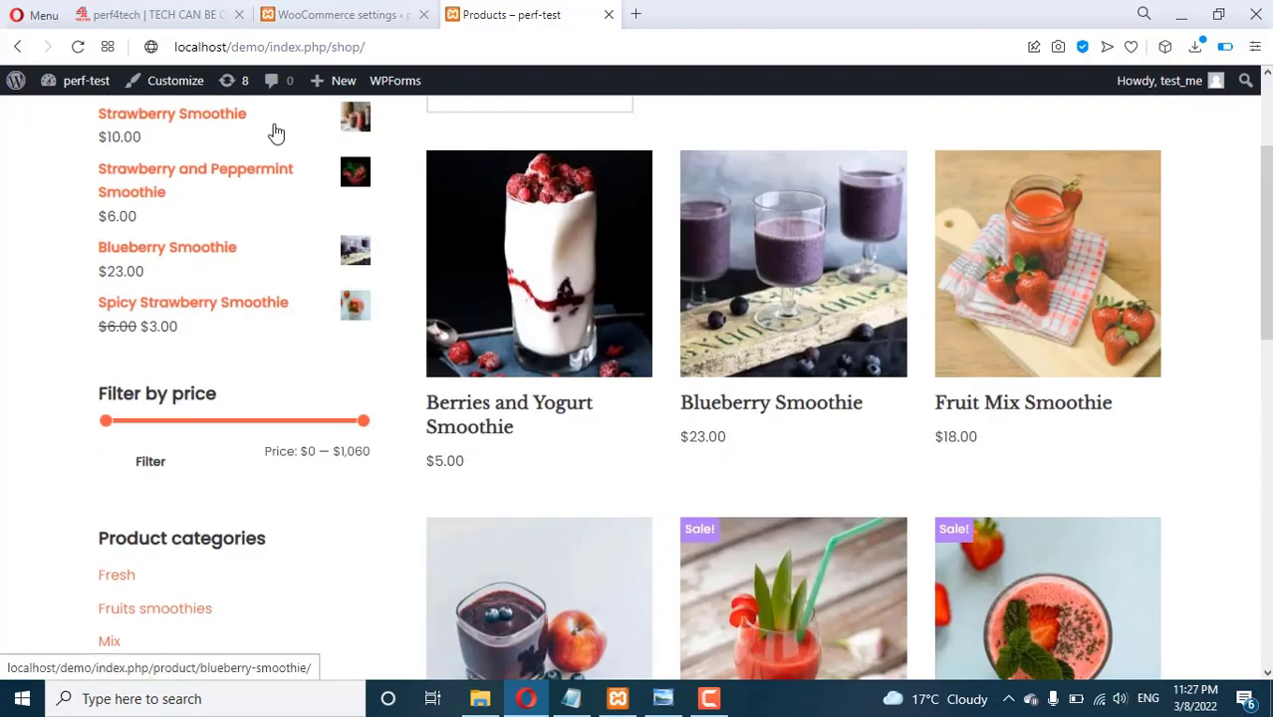
# Return to the site admin and add a product category with the name cake and the slug cake.
pyautogui.click(358, 14)
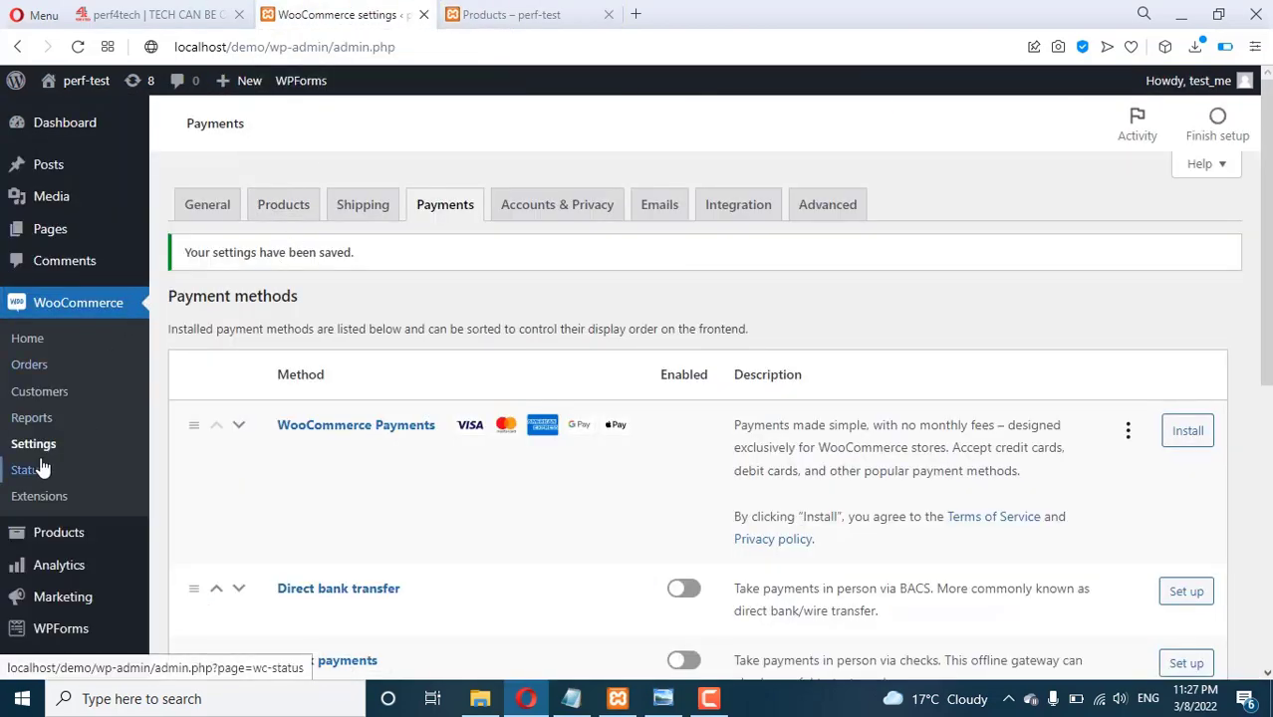
pyautogui.scroll(-2, 39, 562)
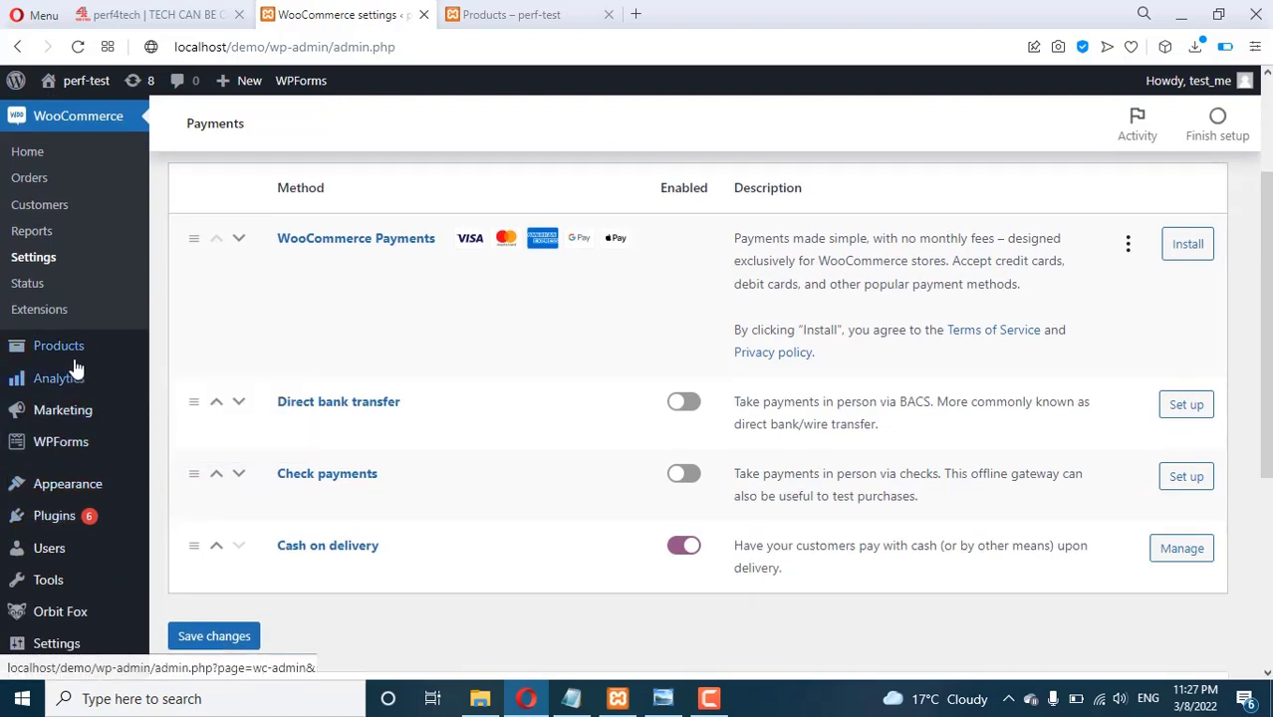
pyautogui.moveTo(70, 351)
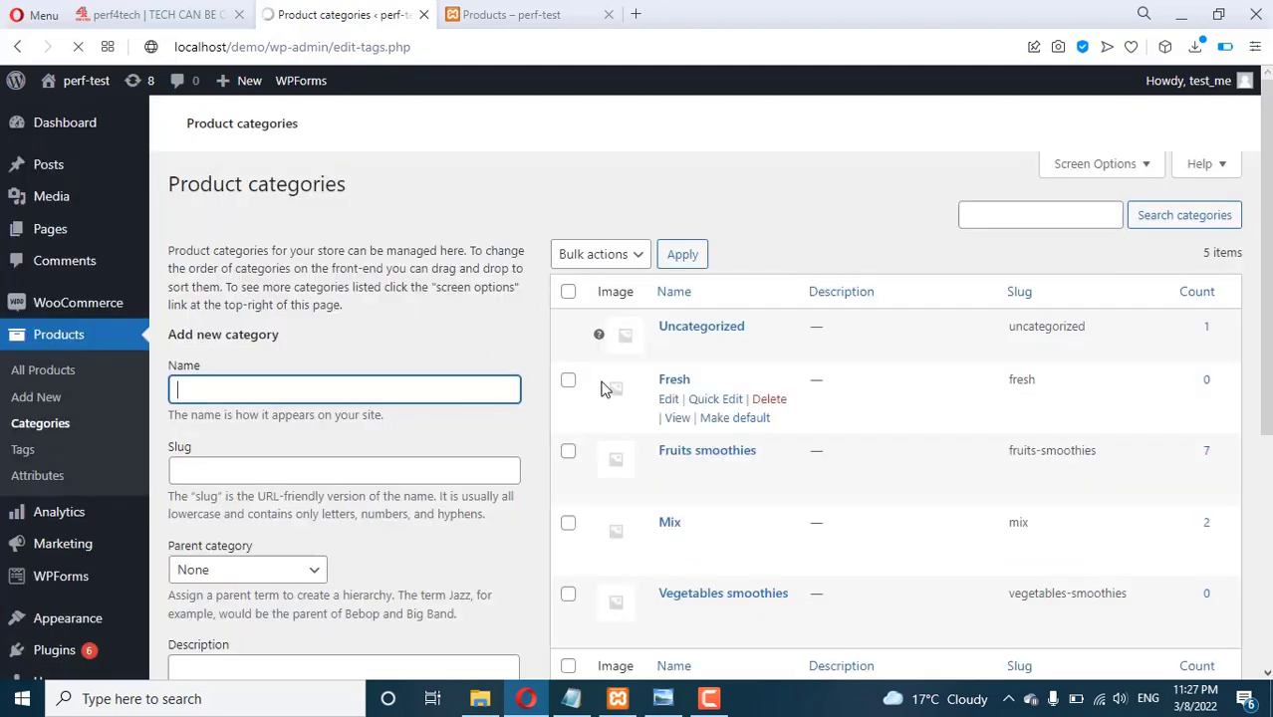
pyautogui.scroll(-2, 657, 418)
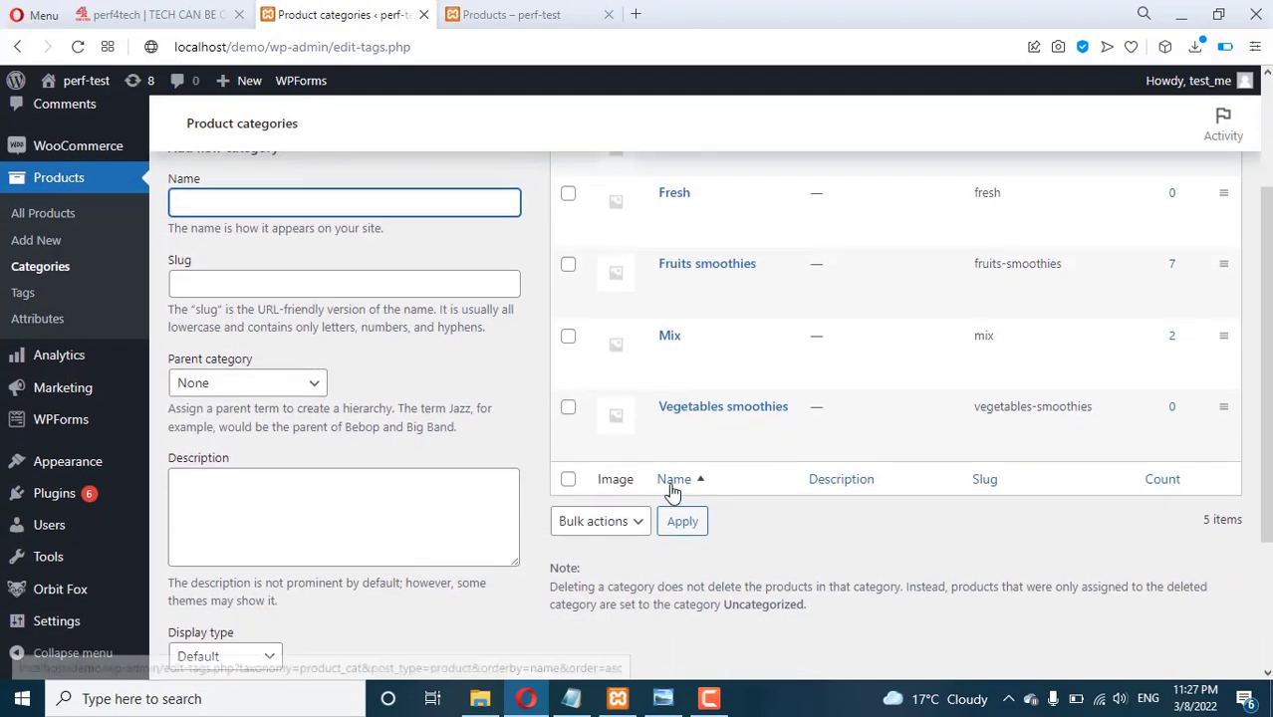
pyautogui.scroll(2, 679, 491)
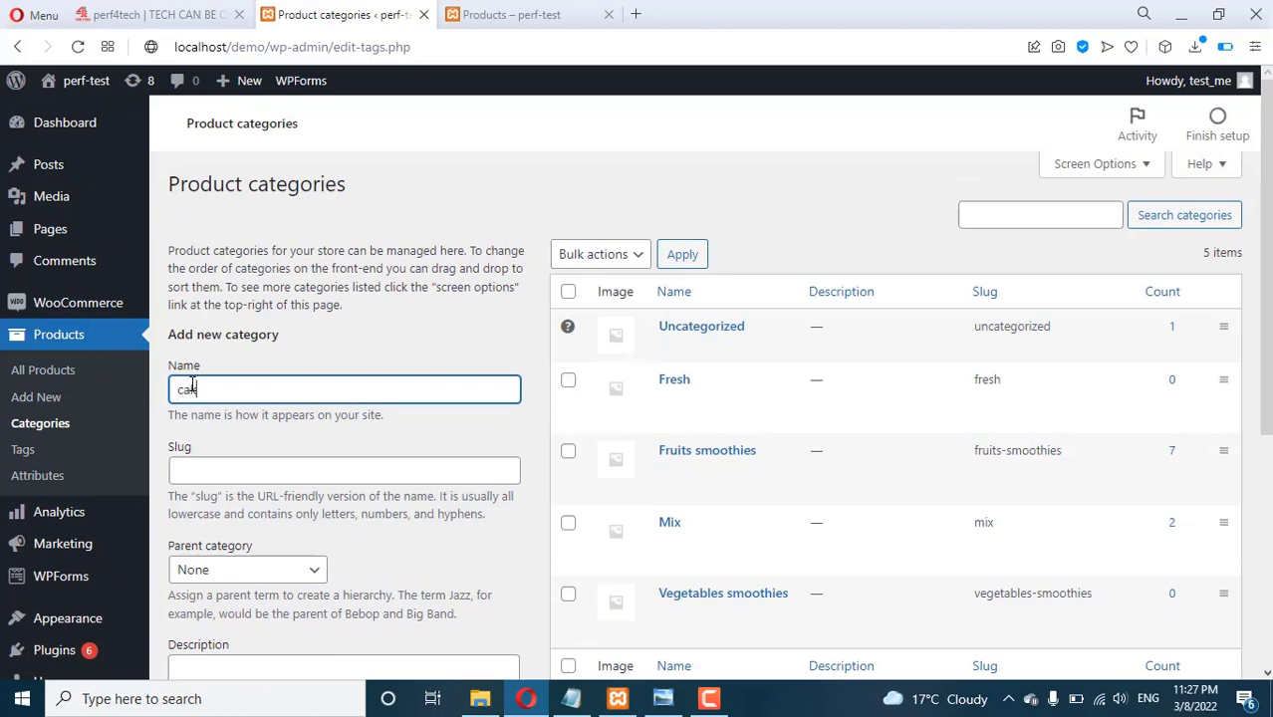
pyautogui.scroll(-2, 258, 478)
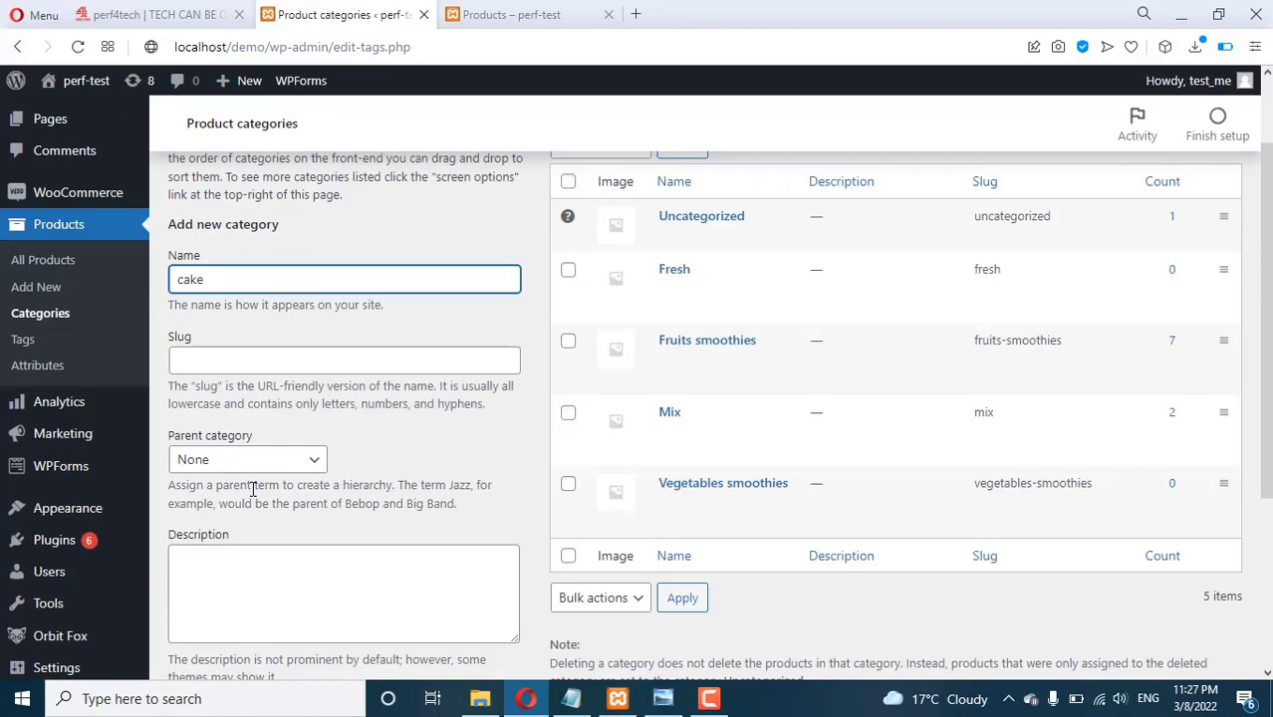
pyautogui.scroll(1, 213, 219)
pyautogui.click(209, 367)
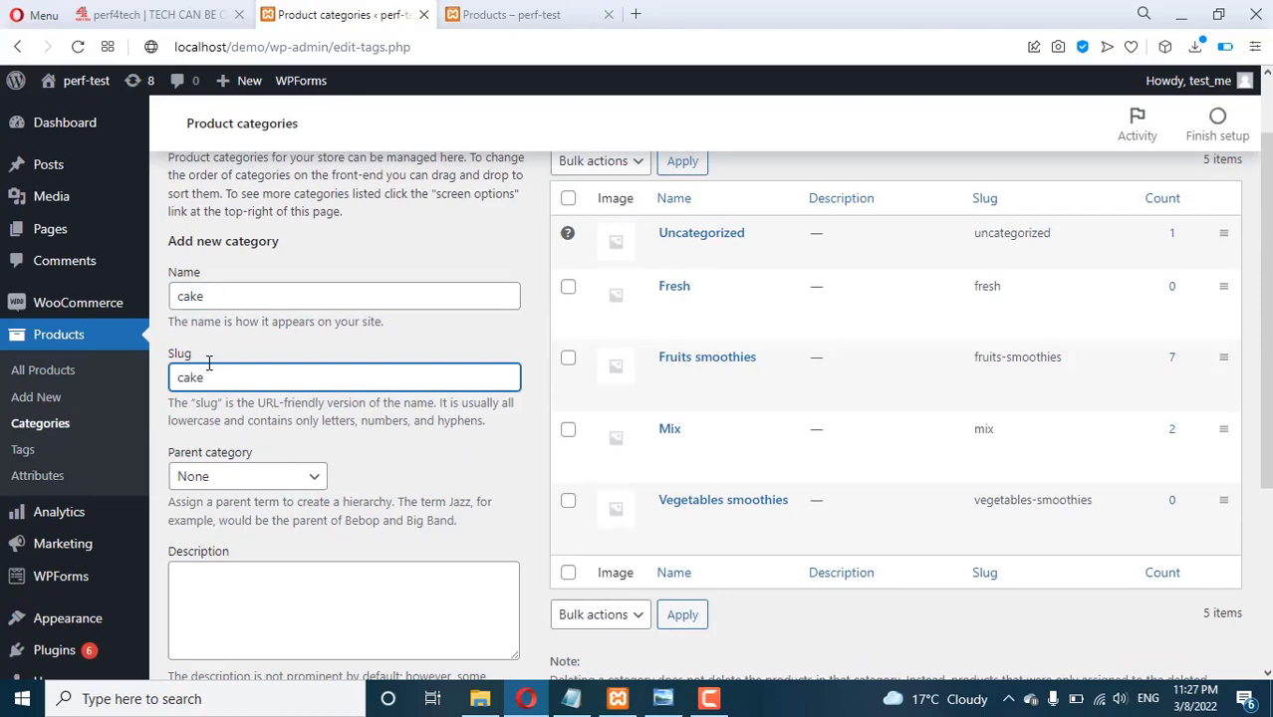
pyautogui.scroll(-3, 277, 448)
pyautogui.click(204, 581)
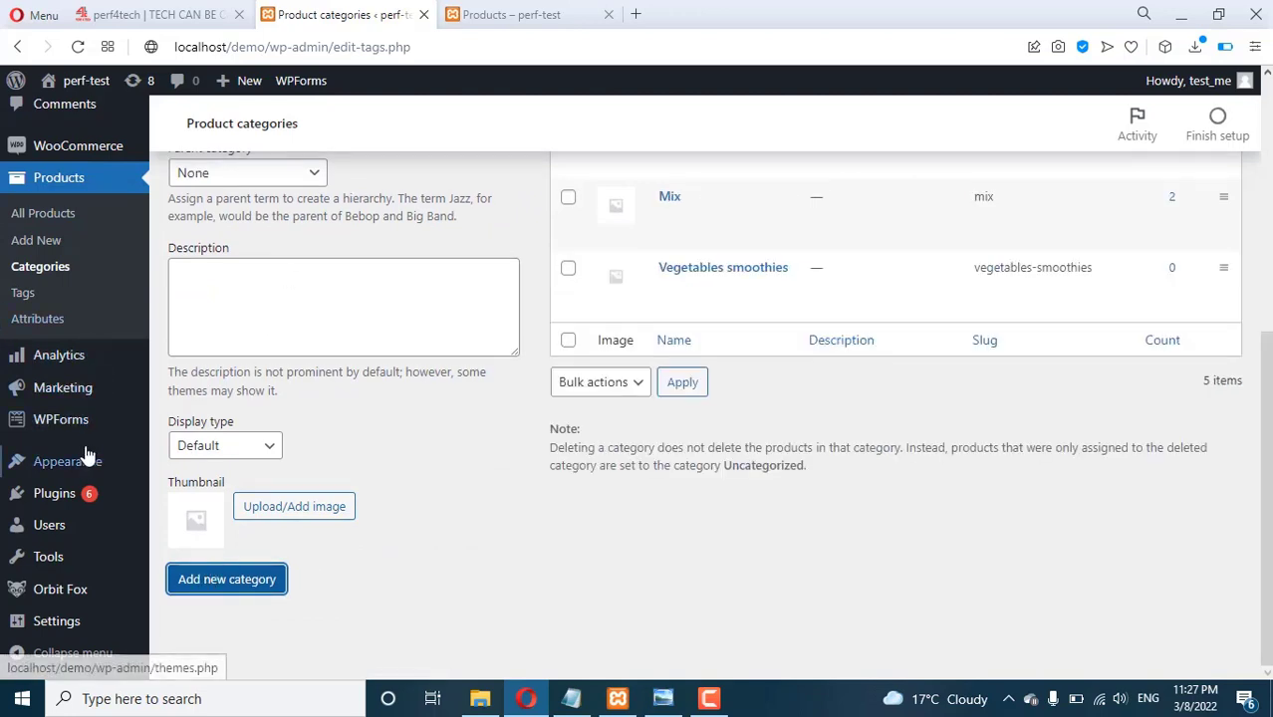
# Start a new product and name it STRAWBERRIES AND CREAM CAKE, copying the title from text1.txt in the perf-newv folder.
pyautogui.click(38, 246)
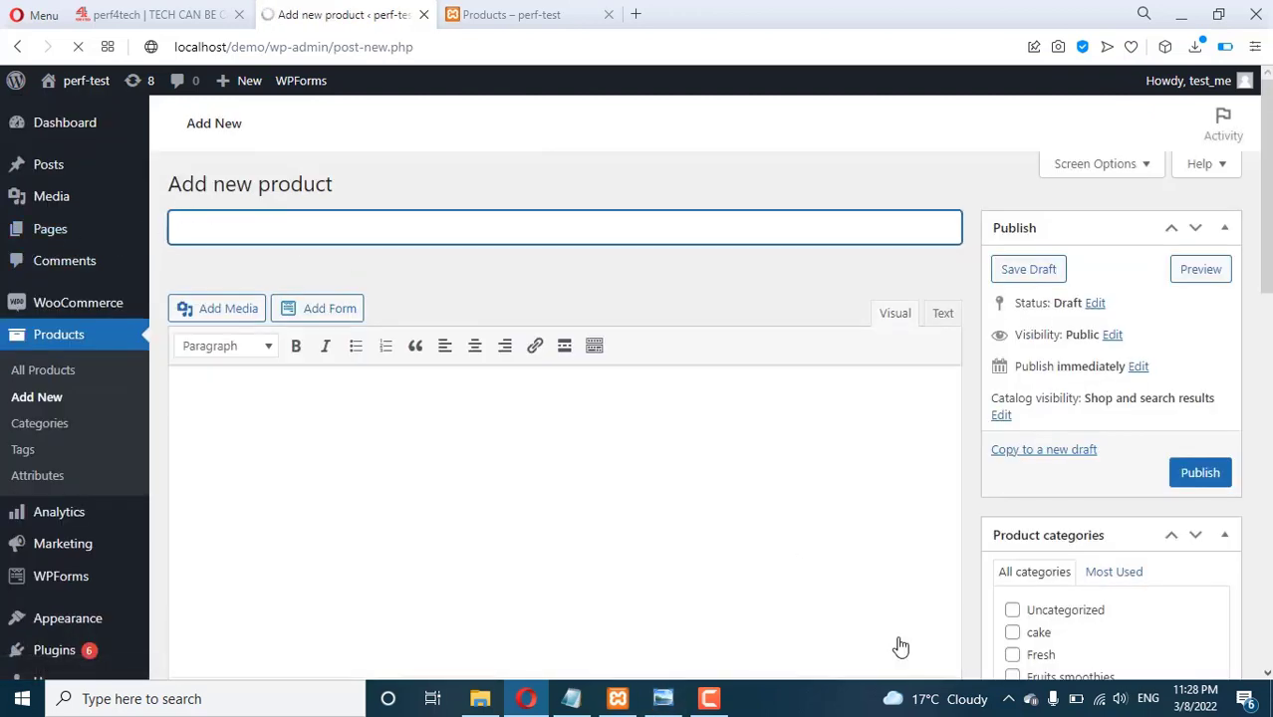
pyautogui.click(479, 700)
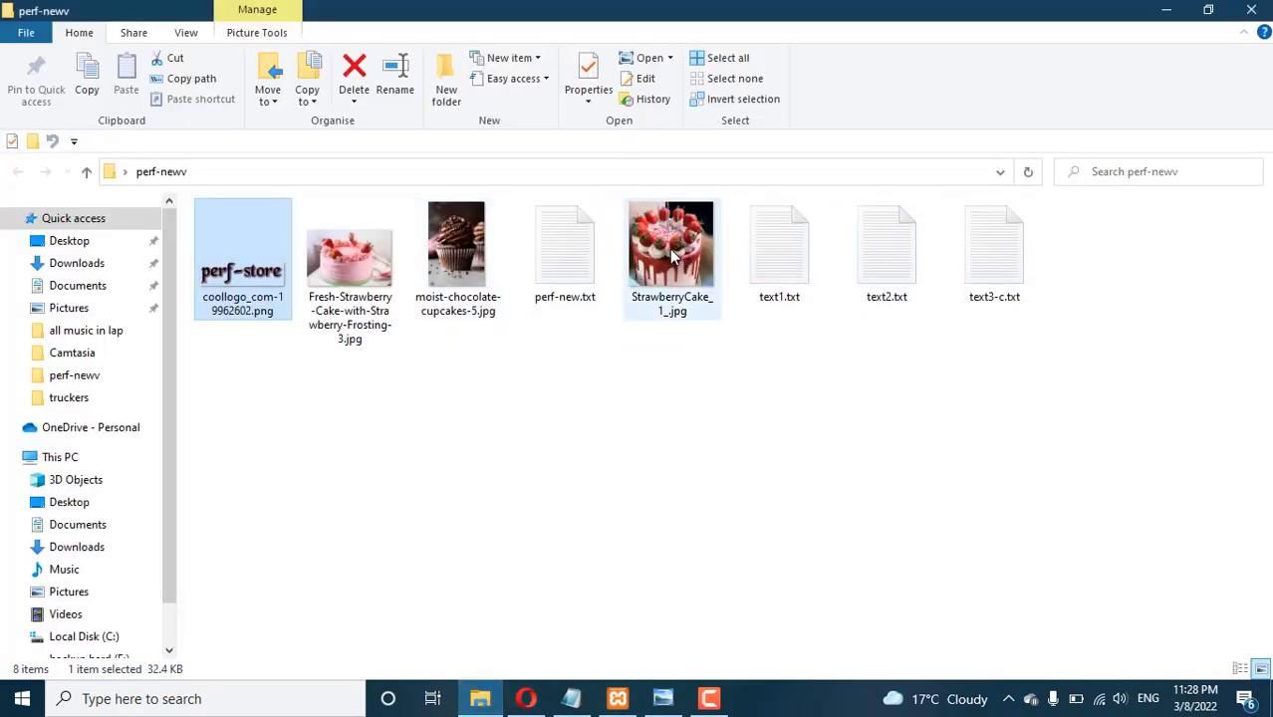
pyautogui.doubleClick(755, 261)
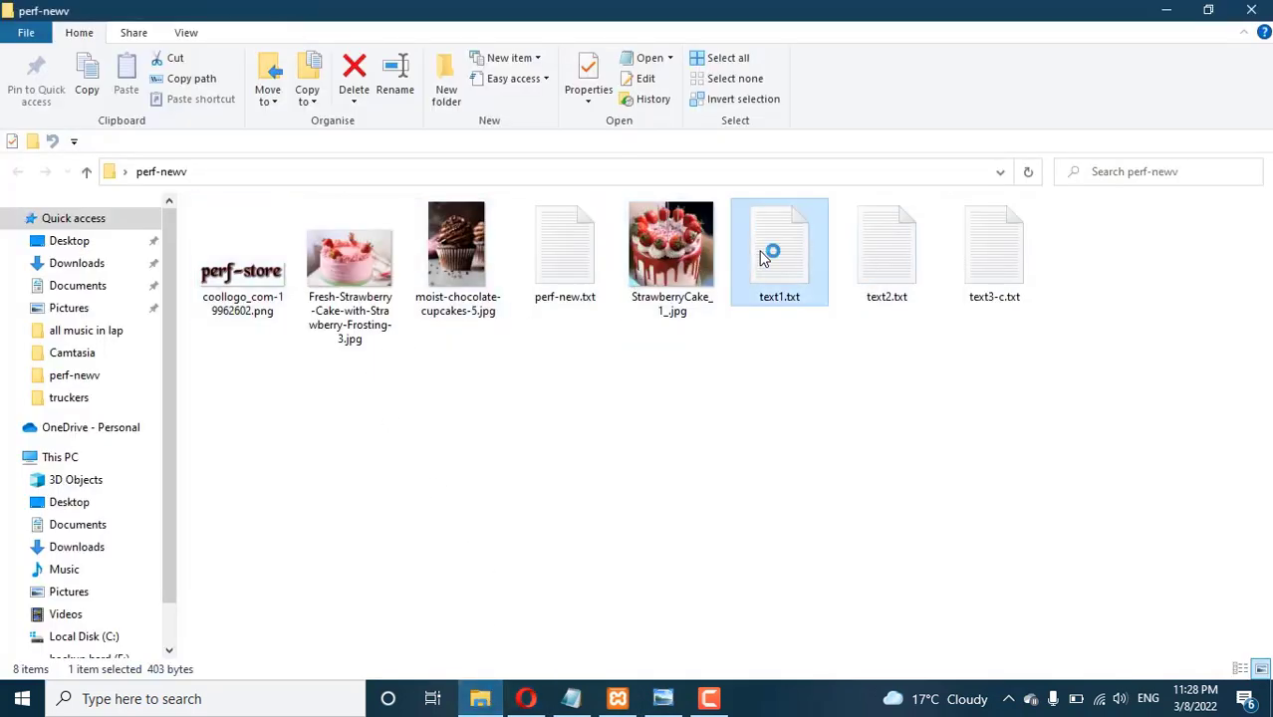
pyautogui.moveTo(666, 286); pyautogui.dragTo(310, 285)
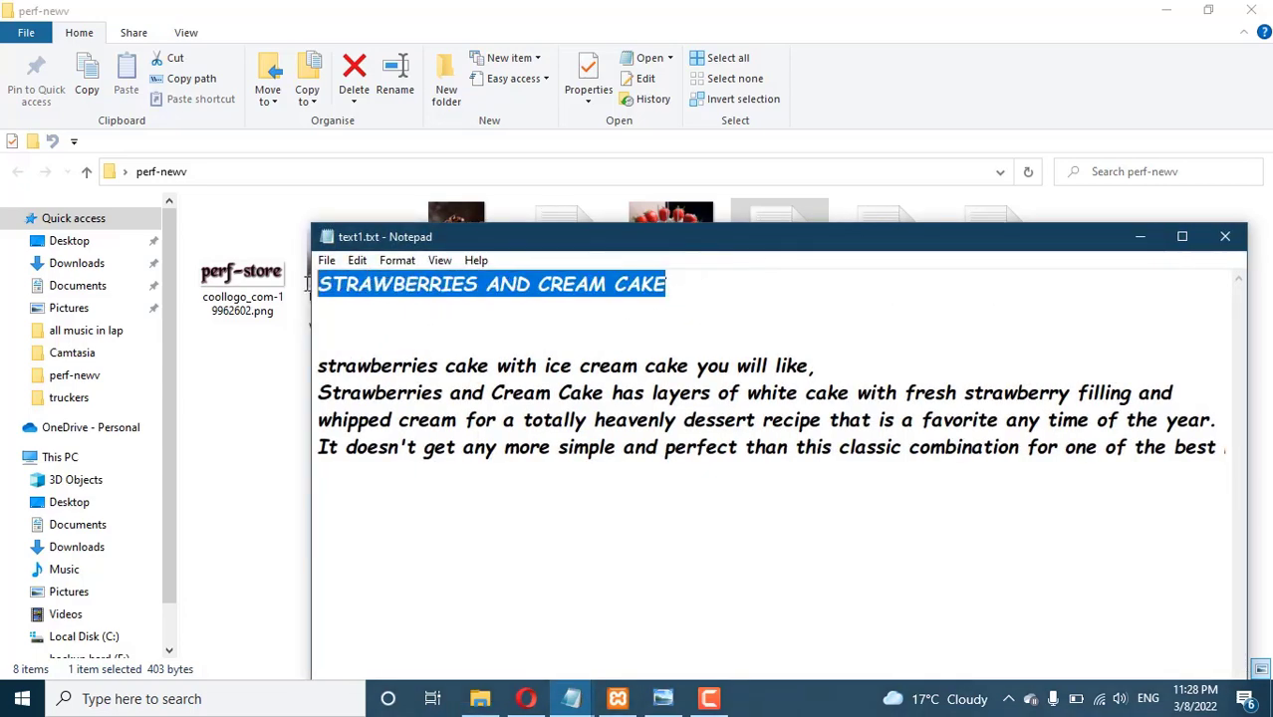
pyautogui.rightClick(411, 283)
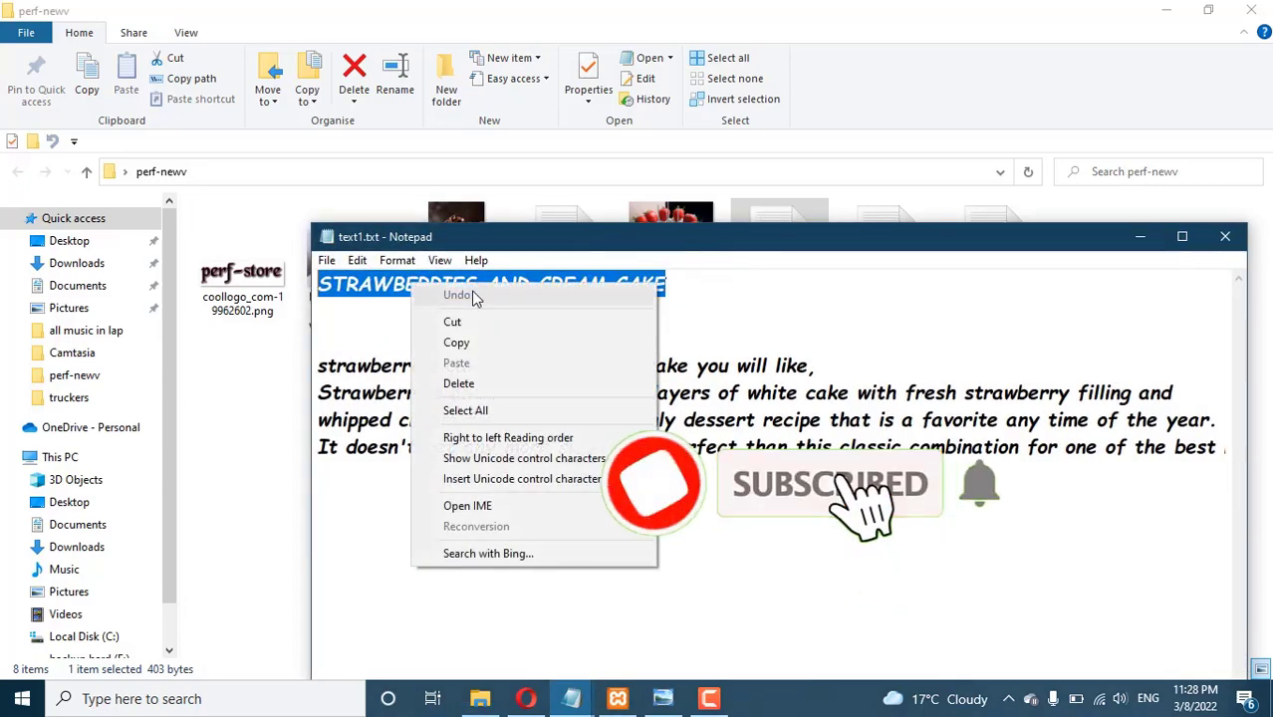
pyautogui.click(479, 343)
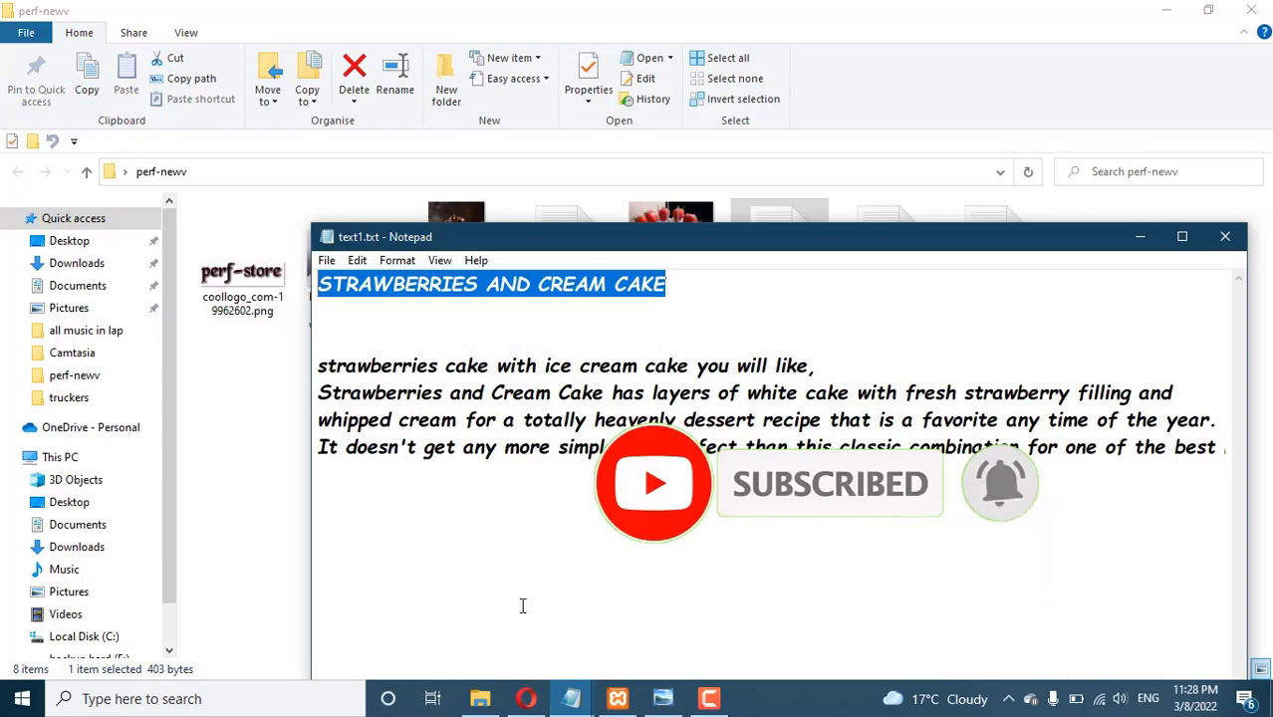
pyautogui.click(526, 698)
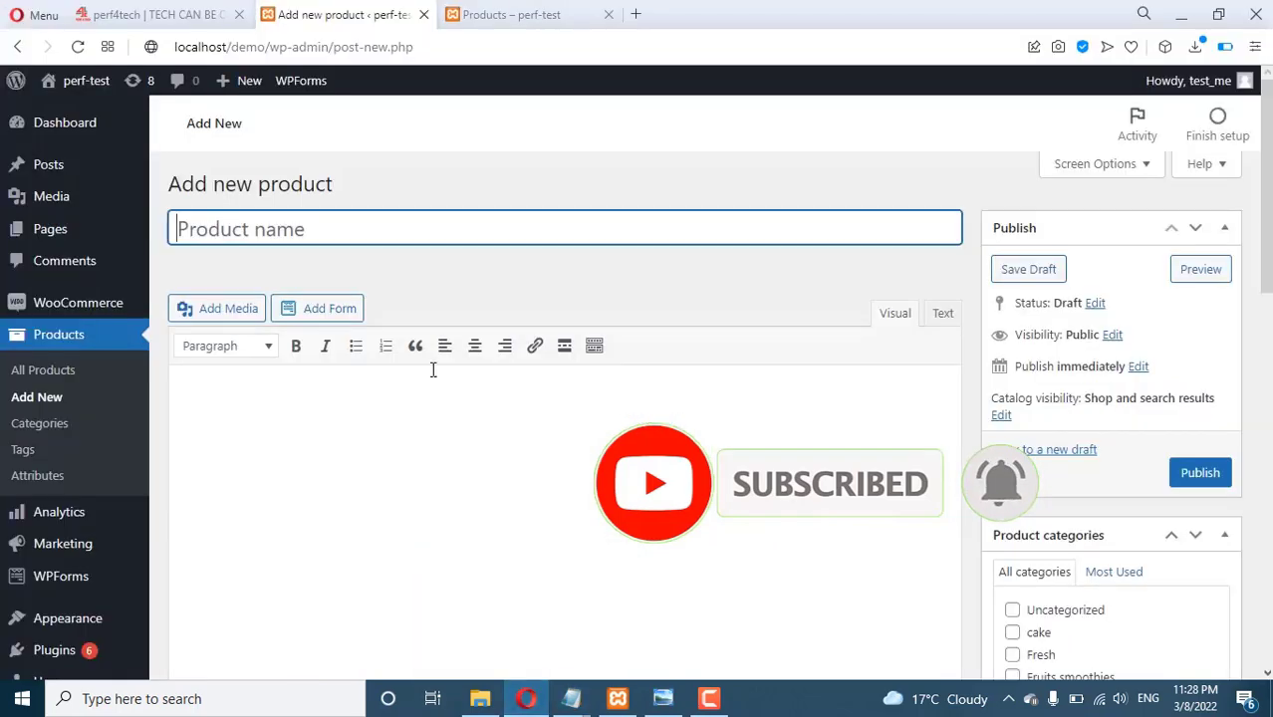
pyautogui.rightClick(323, 237)
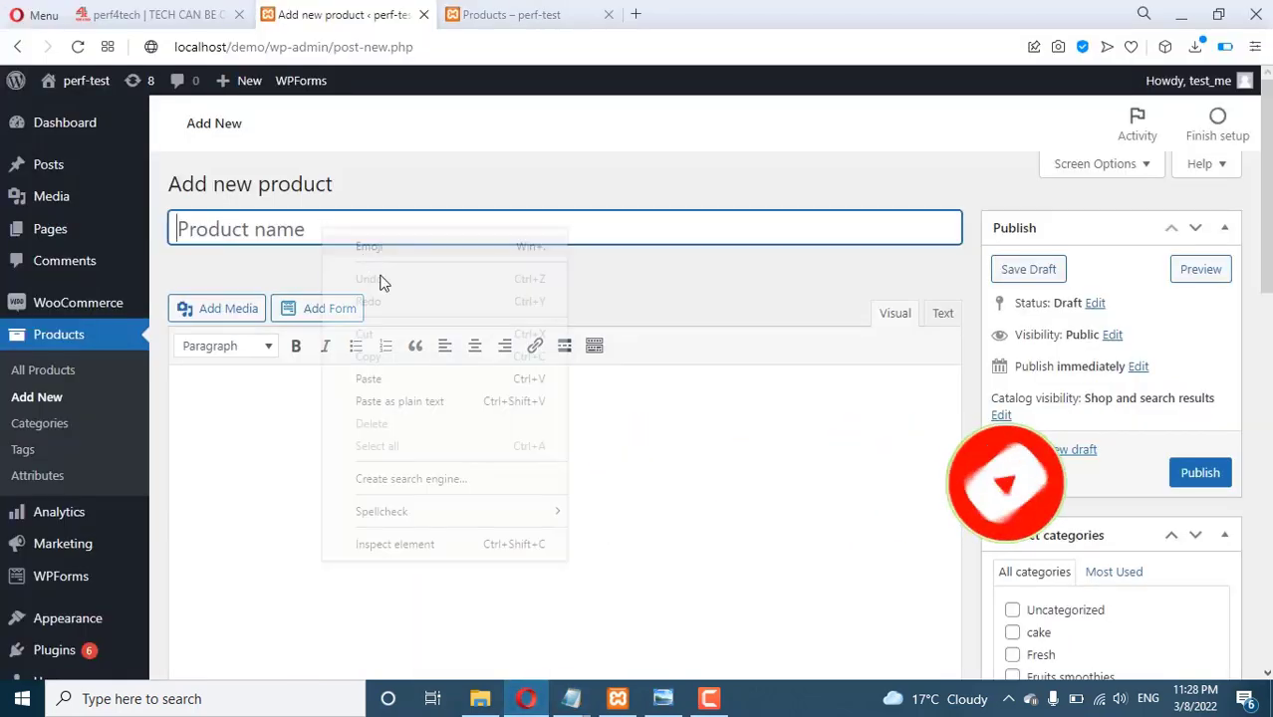
pyautogui.click(380, 375)
# Copy the strawberry cake description paragraph below the title from text1.txt in Notepad.
pyautogui.click(571, 698)
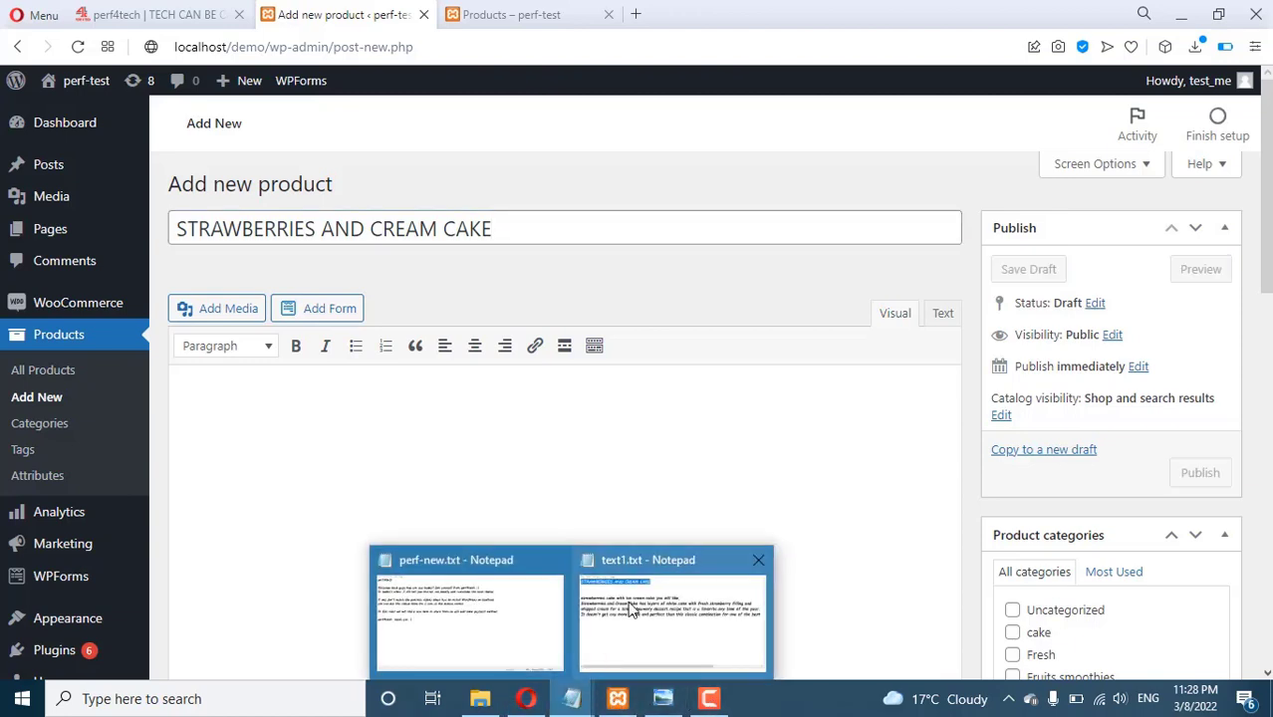
pyautogui.click(608, 647)
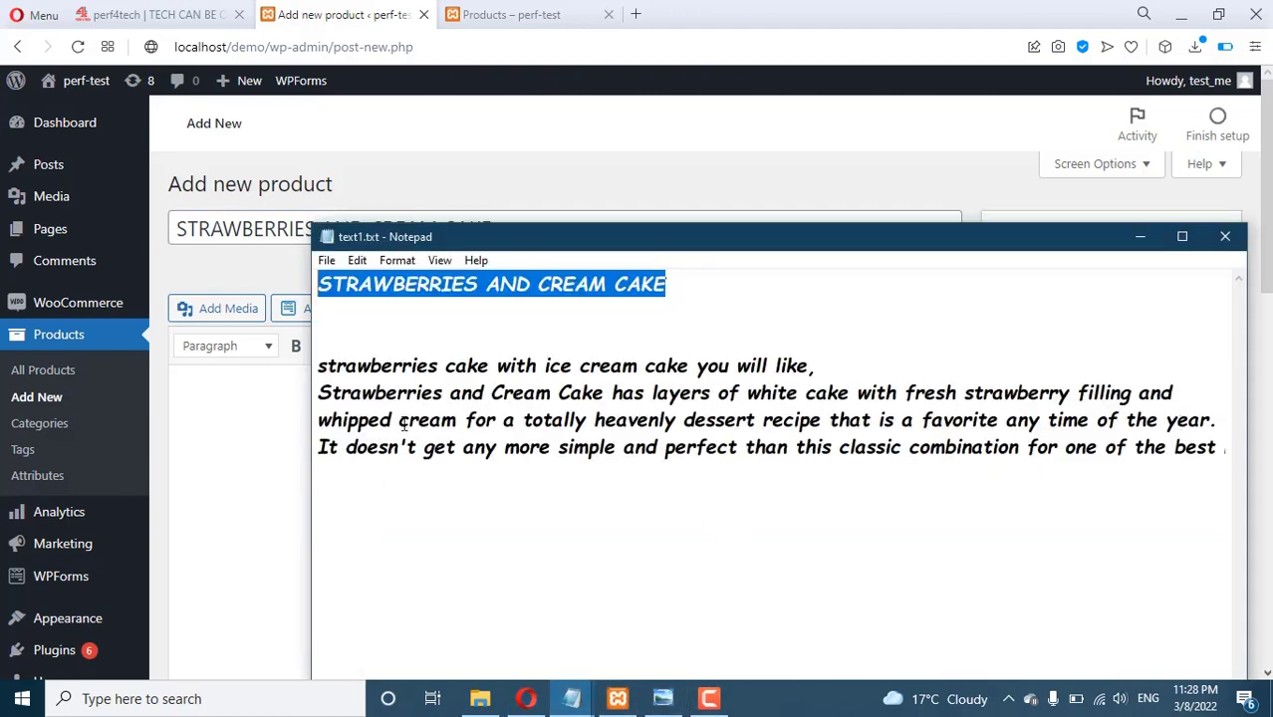
pyautogui.click(317, 365)
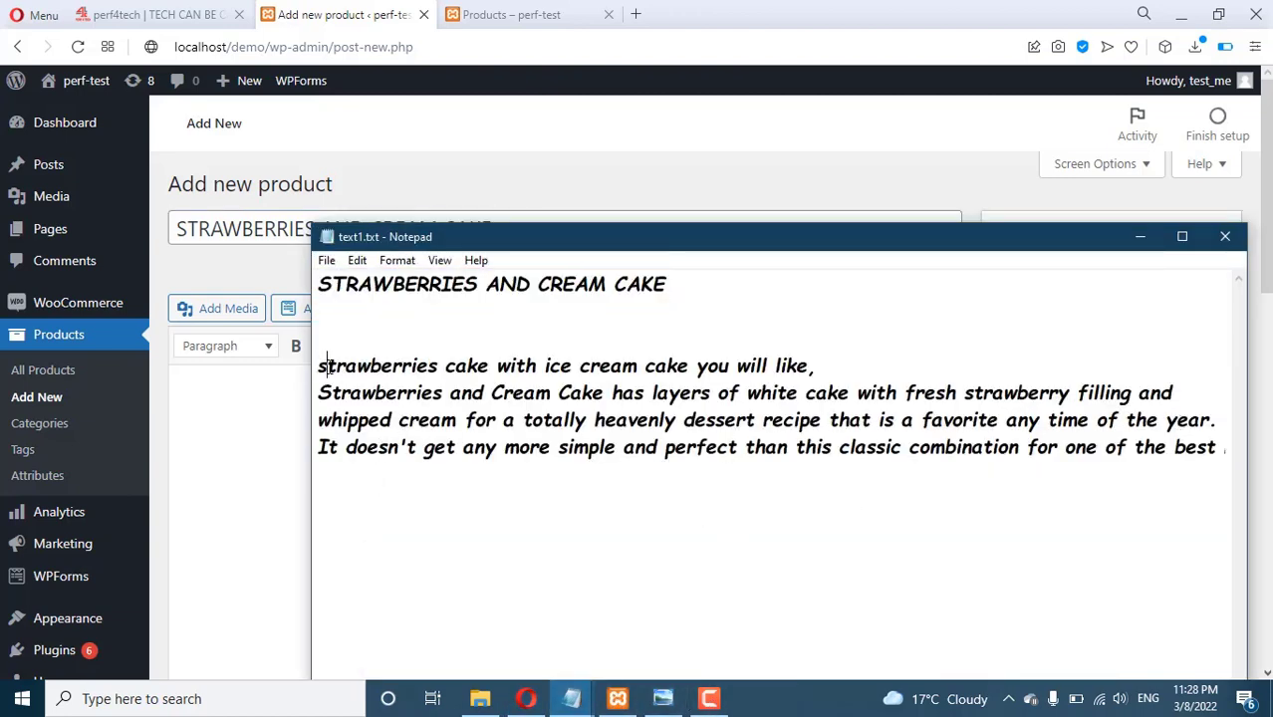
pyautogui.moveTo(322, 362); pyautogui.dragTo(1099, 495)
pyautogui.rightClick(750, 401)
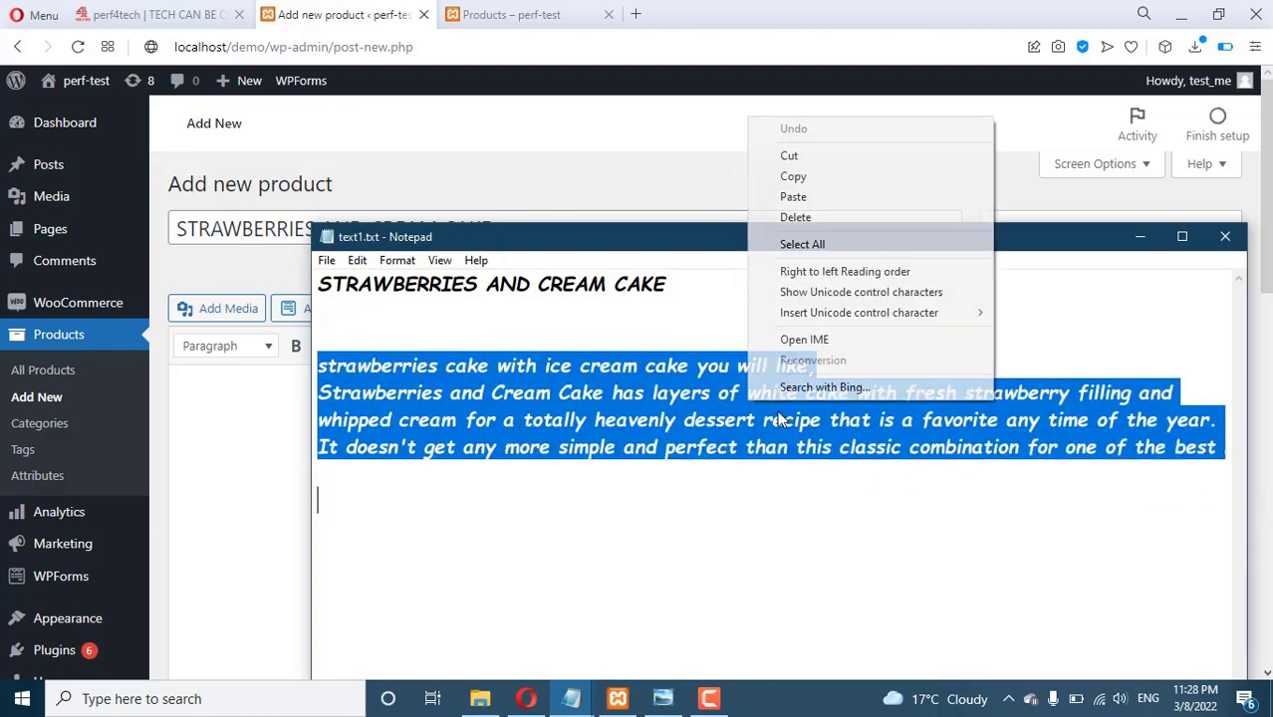
pyautogui.click(787, 177)
# Return to the new product in the browser and paste the copied paragraph as its main description.
pyautogui.click(554, 13)
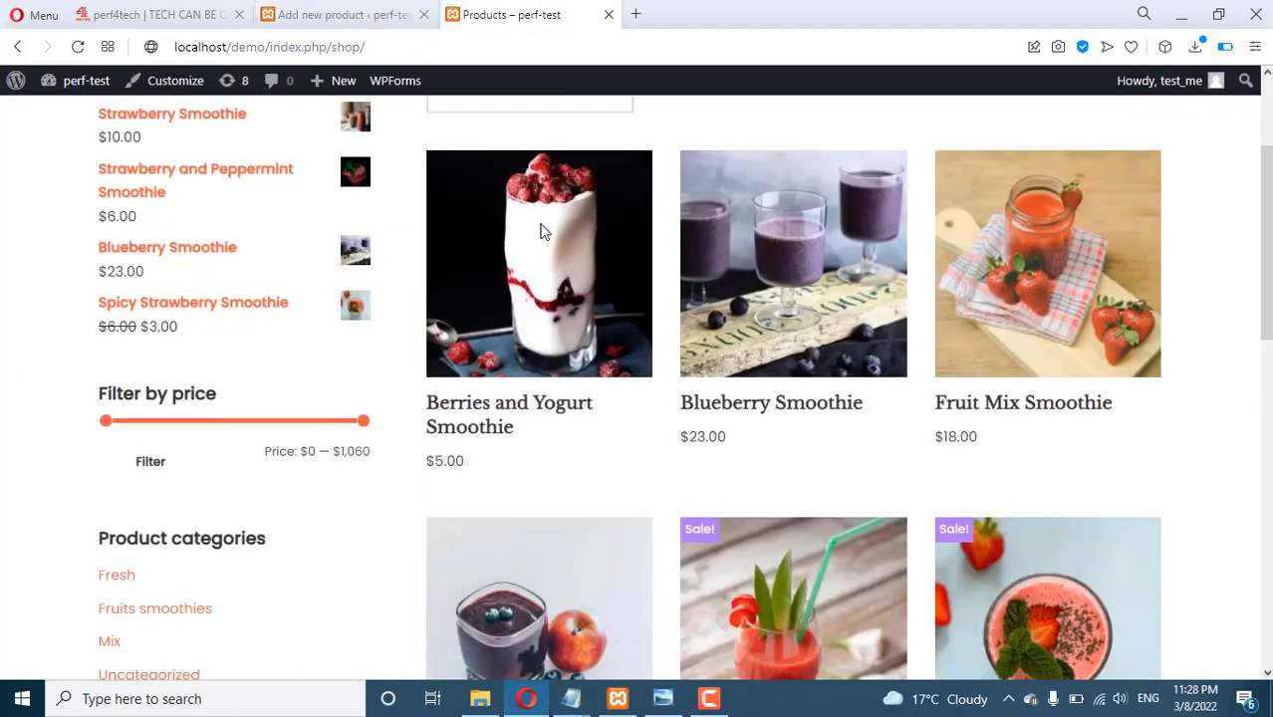
pyautogui.click(328, 14)
pyautogui.rightClick(307, 429)
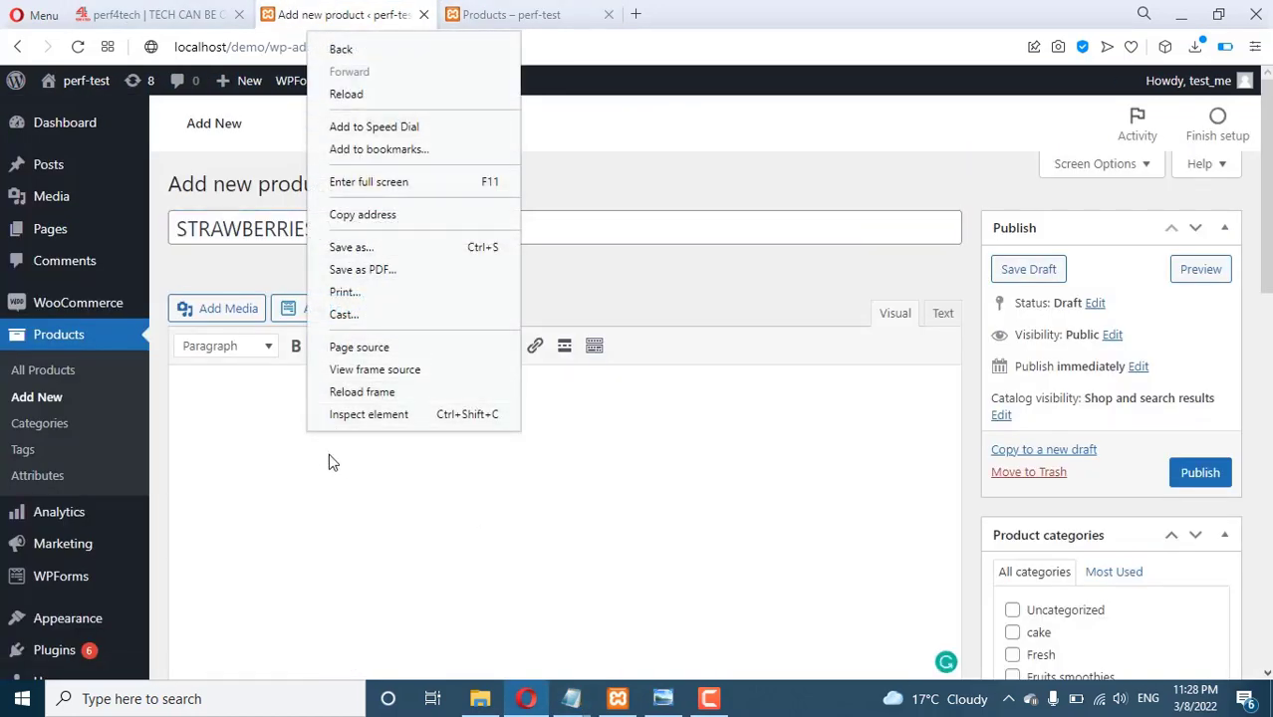
pyautogui.click(332, 485)
pyautogui.hotkey('ctrl', 'v')
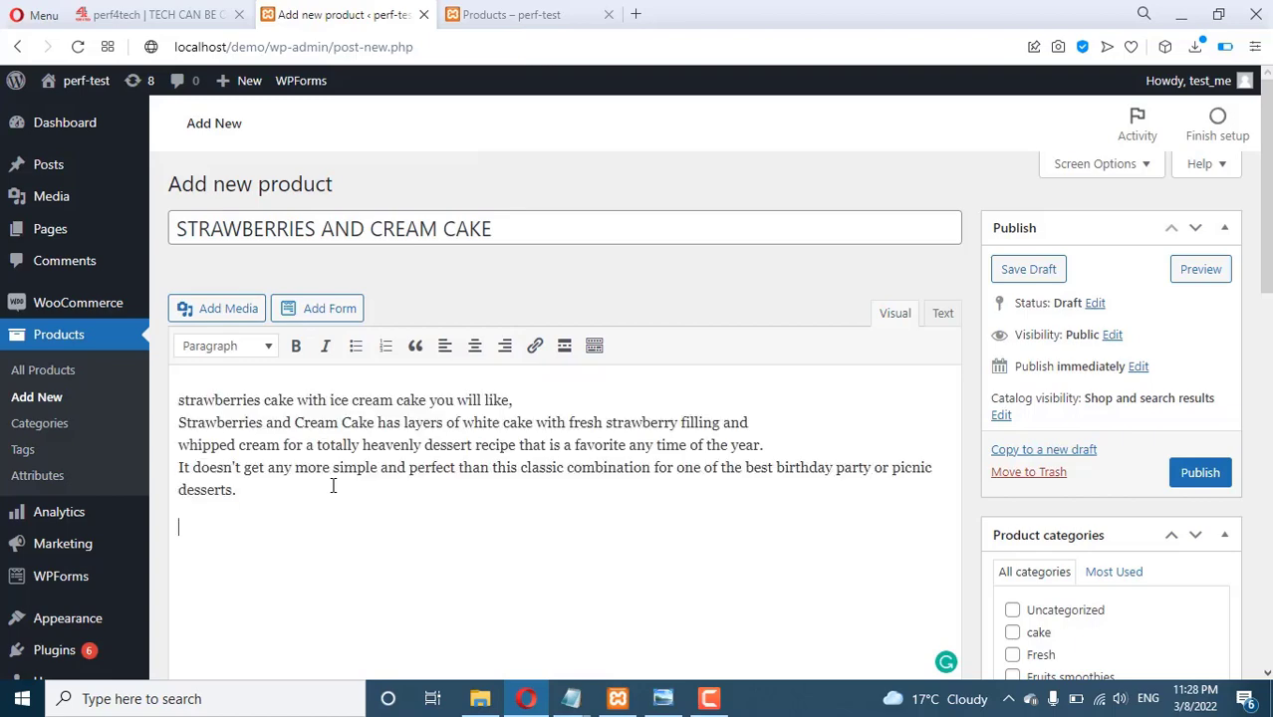
# Set the product's regular price to 5 and its sale price to 3 dollars.
pyautogui.scroll(-6, 335, 486)
pyautogui.click(594, 257)
pyautogui.write('5')
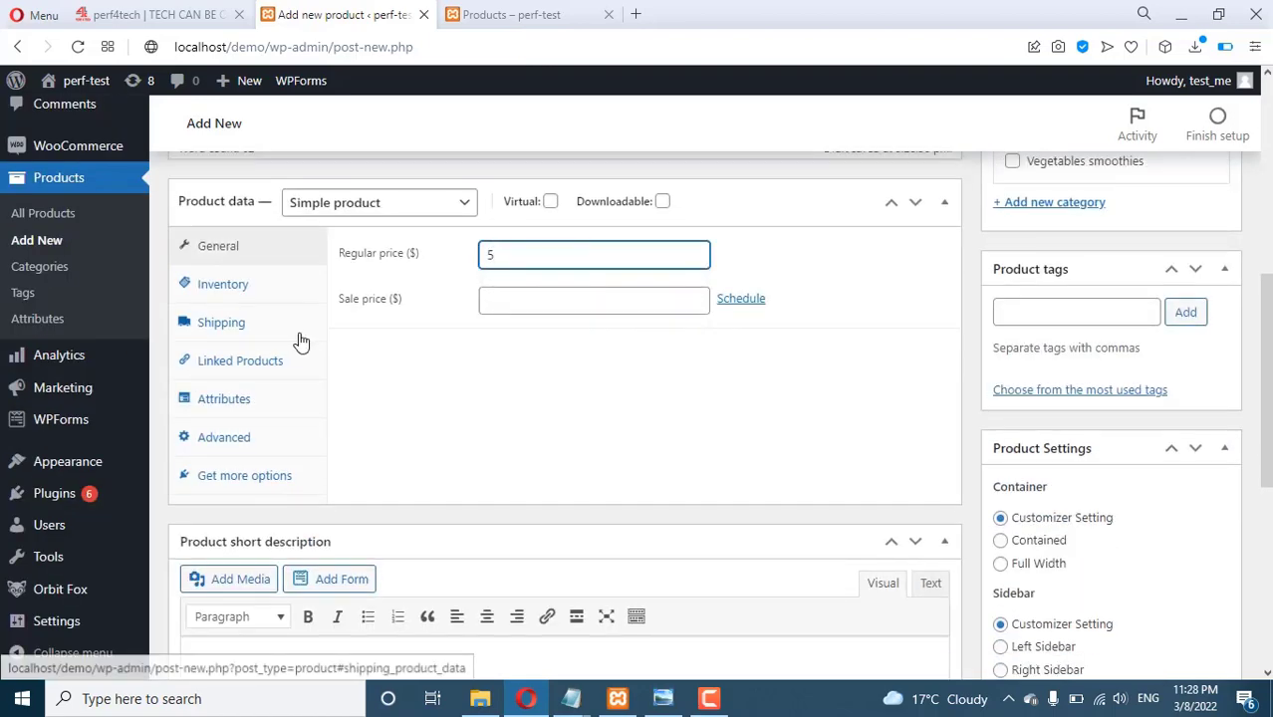
pyautogui.click(486, 300)
pyautogui.write('3')
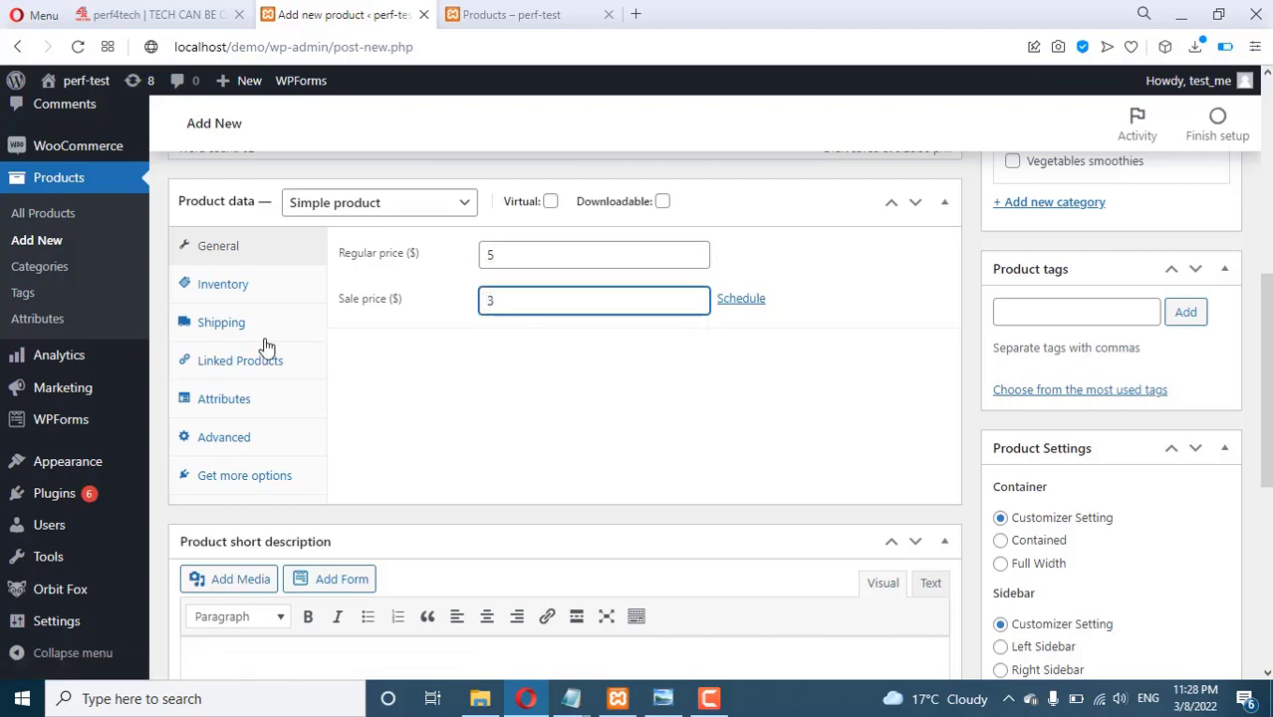
# Paste the same cake description into the product short description.
pyautogui.scroll(-3, 296, 347)
pyautogui.click(298, 495)
pyautogui.hotkey('ctrl', 'v')
pyautogui.hotkey('ctrl', 'f')
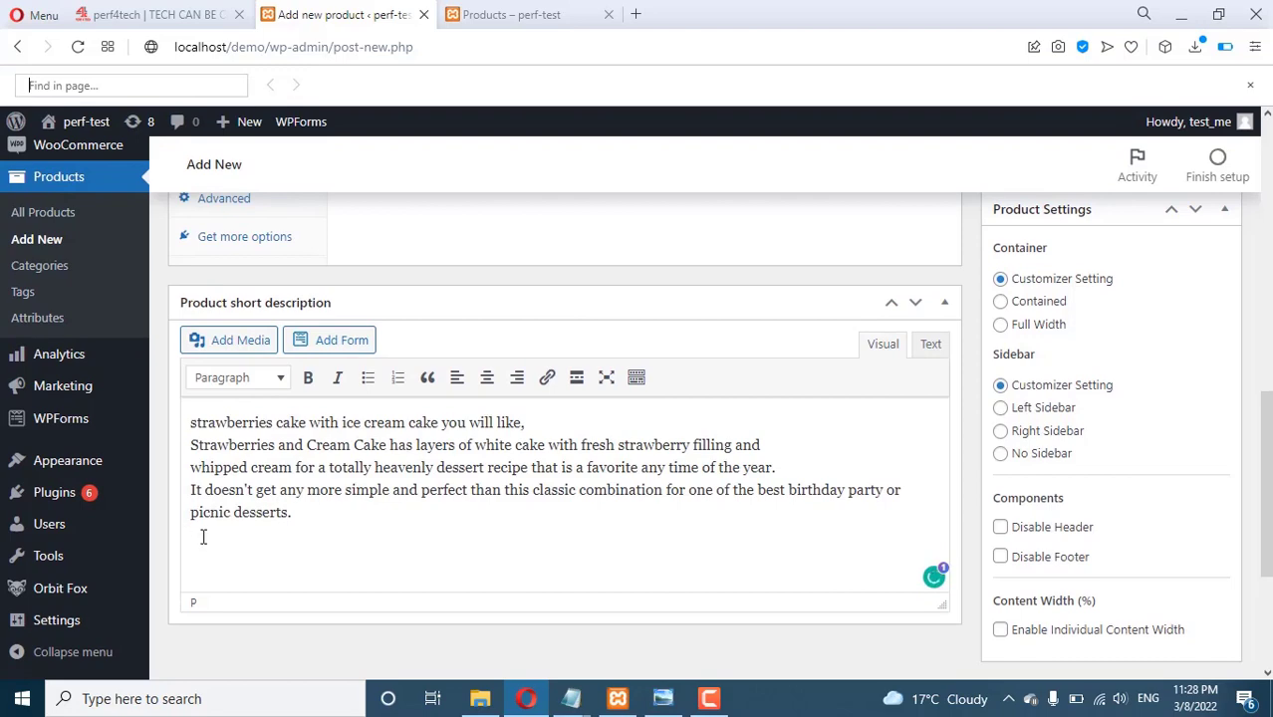
# Upload StrawberryCake_1_.jpg from the perf-newv folder and set it as the product image.
pyautogui.scroll(-3, 550, 357)
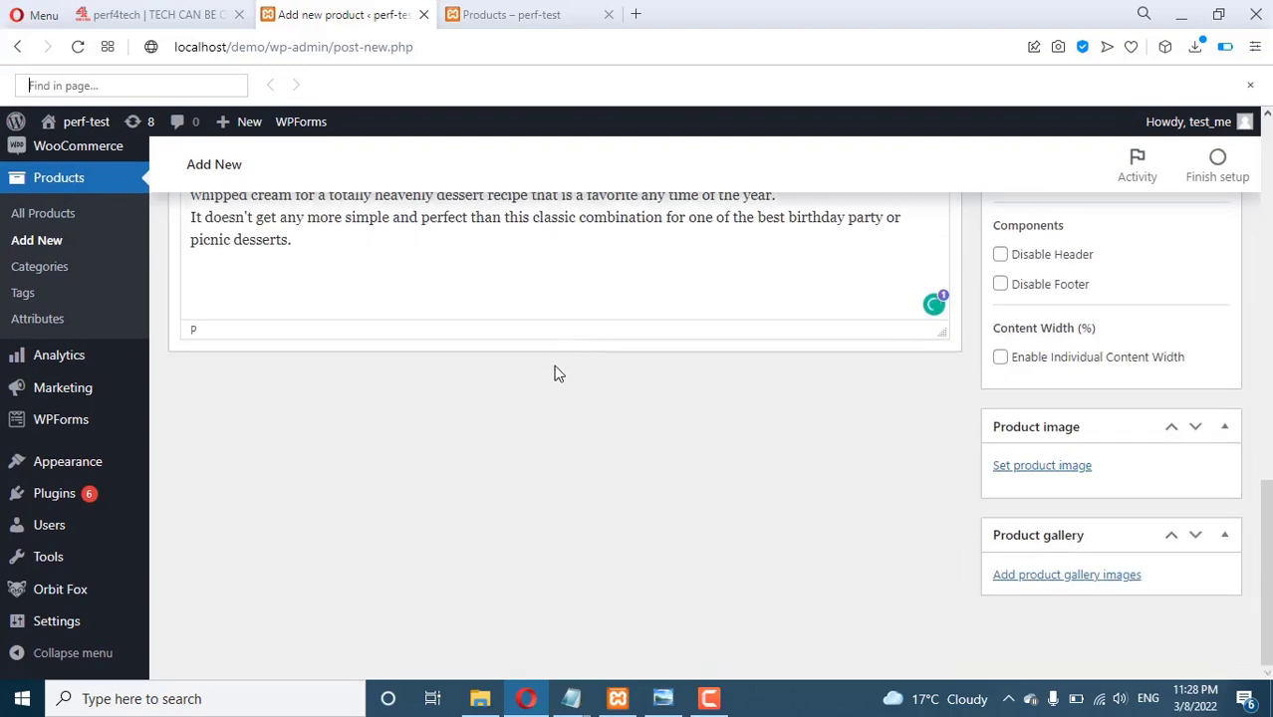
pyautogui.click(1063, 468)
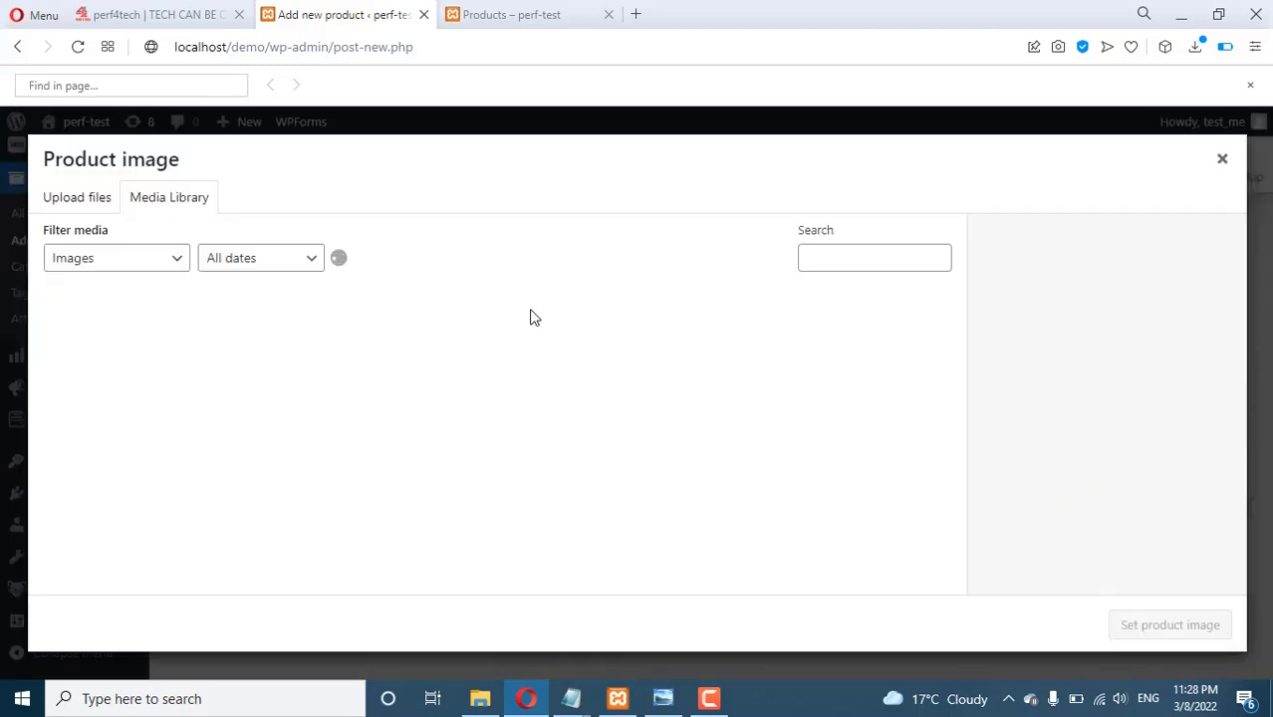
pyautogui.click(57, 200)
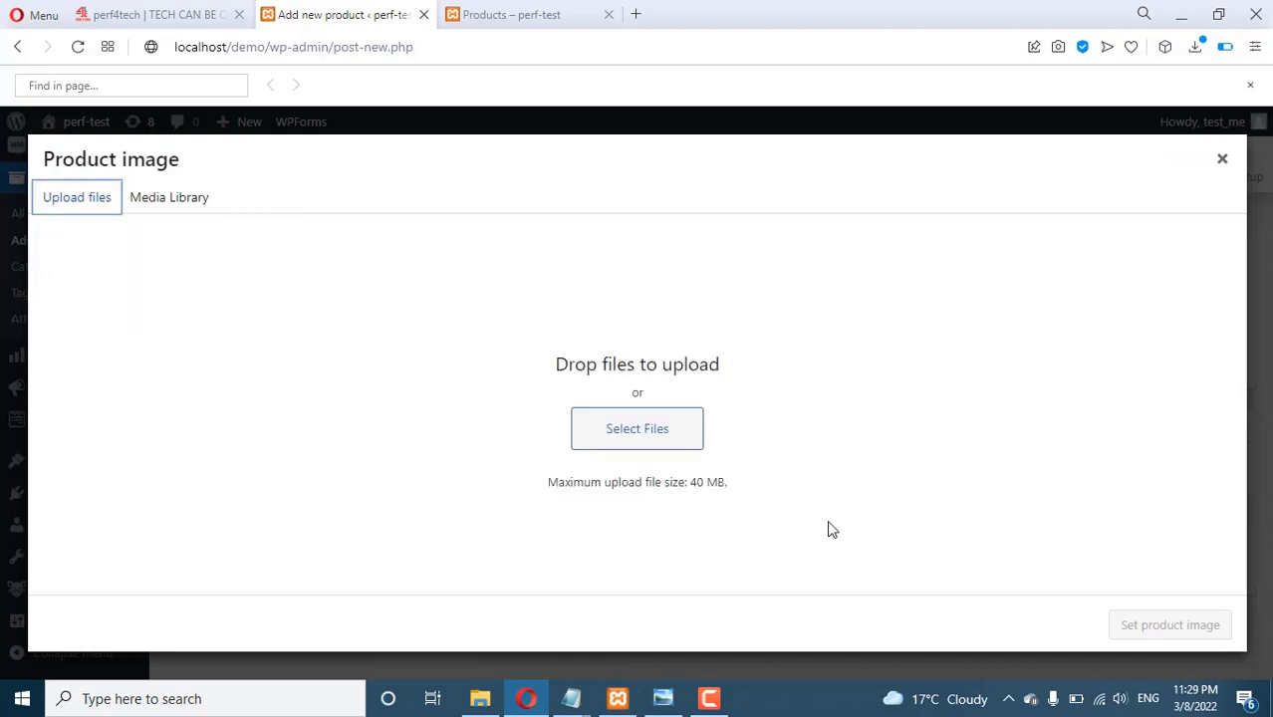
pyautogui.click(604, 439)
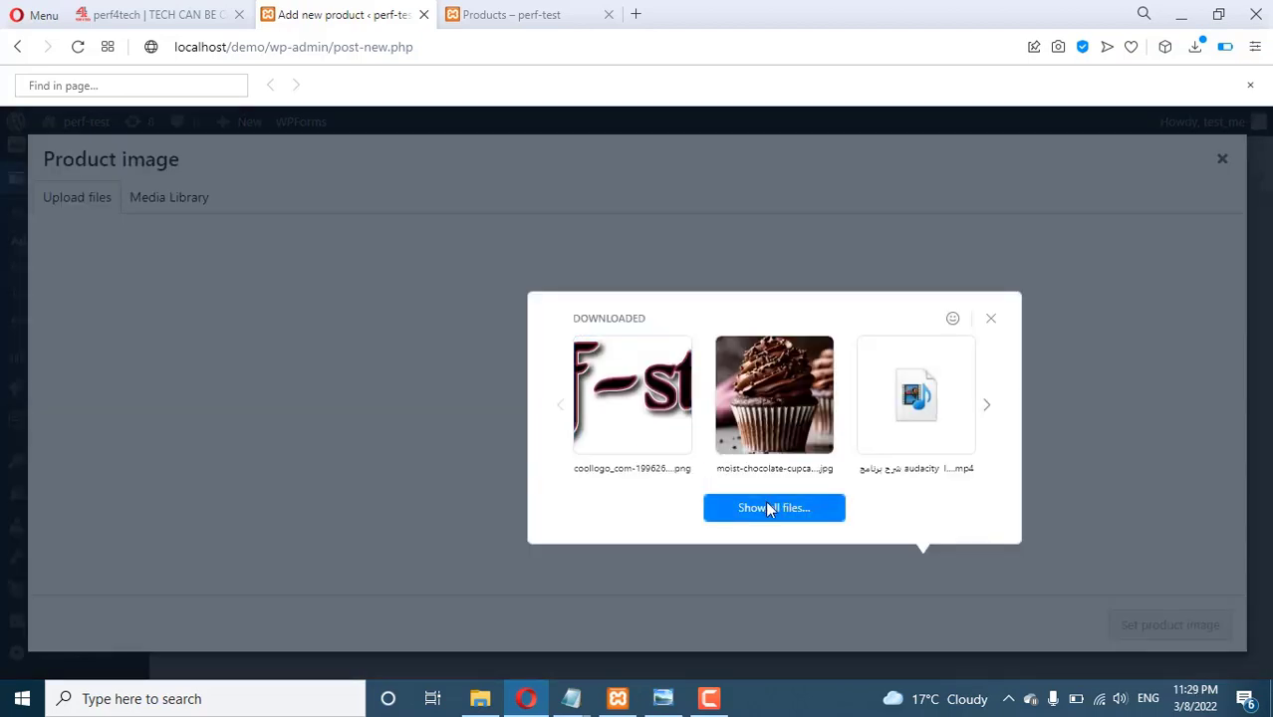
pyautogui.click(772, 508)
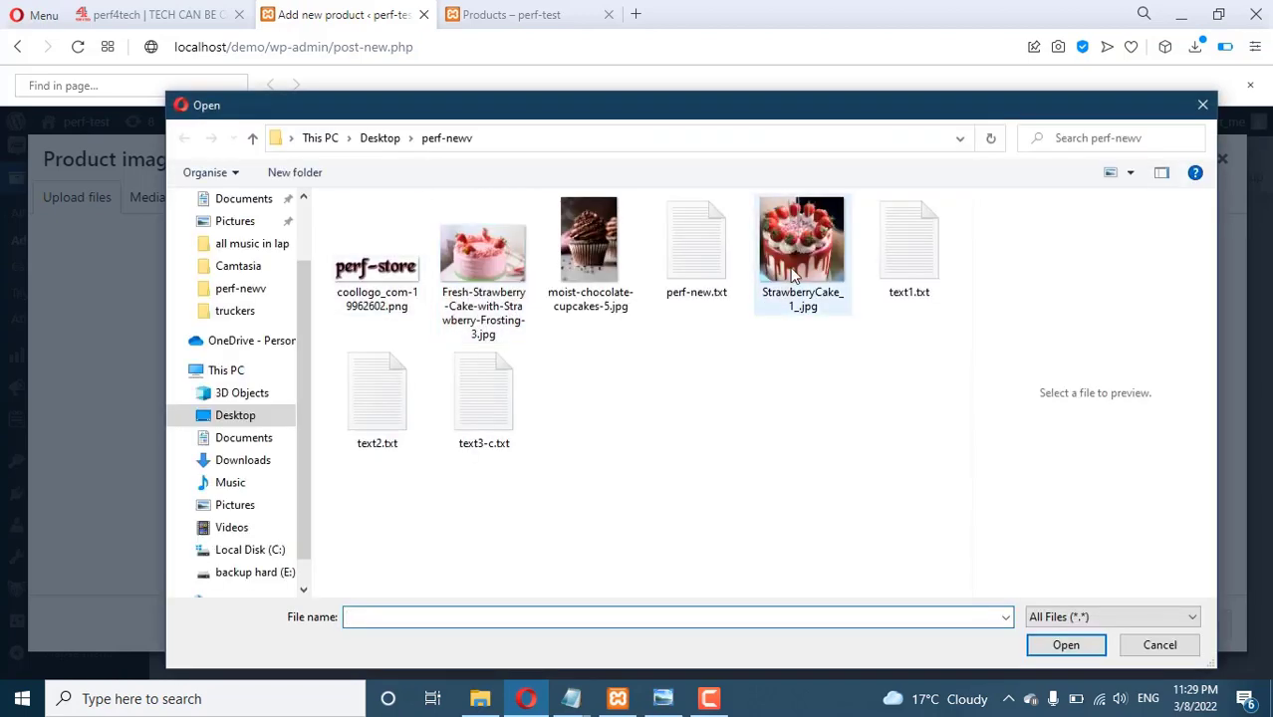
pyautogui.click(801, 249)
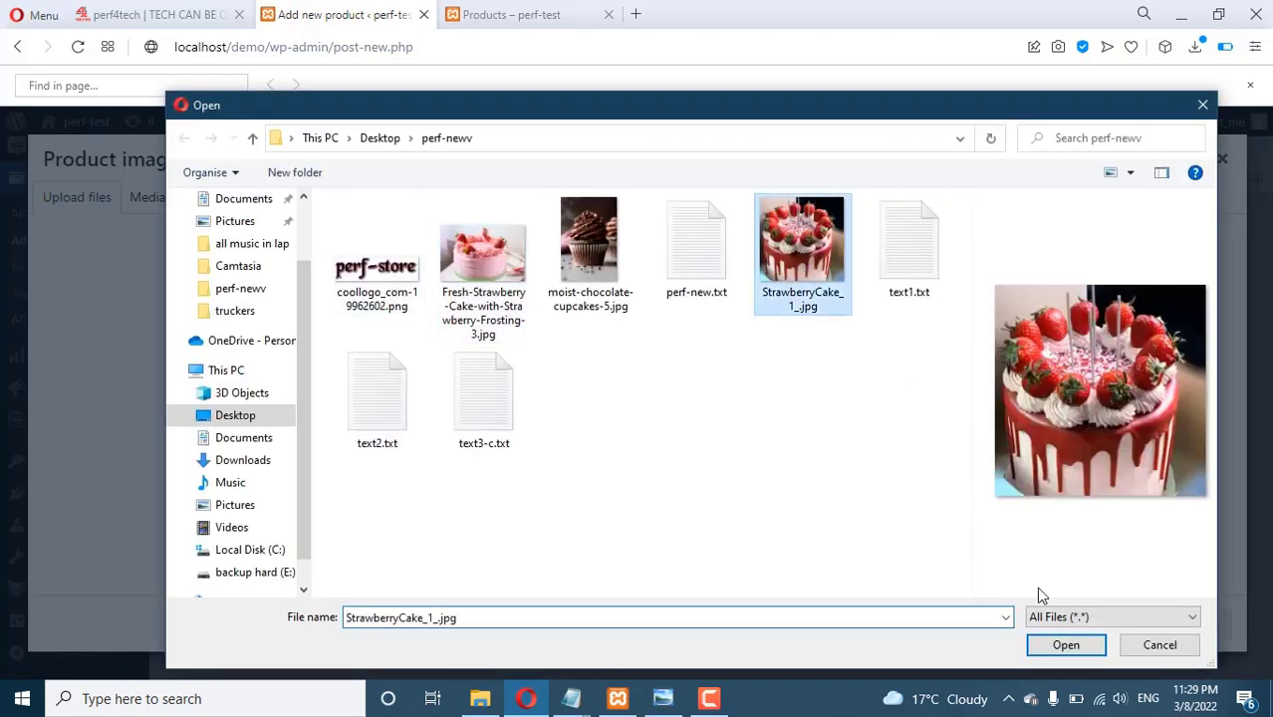
pyautogui.click(1068, 646)
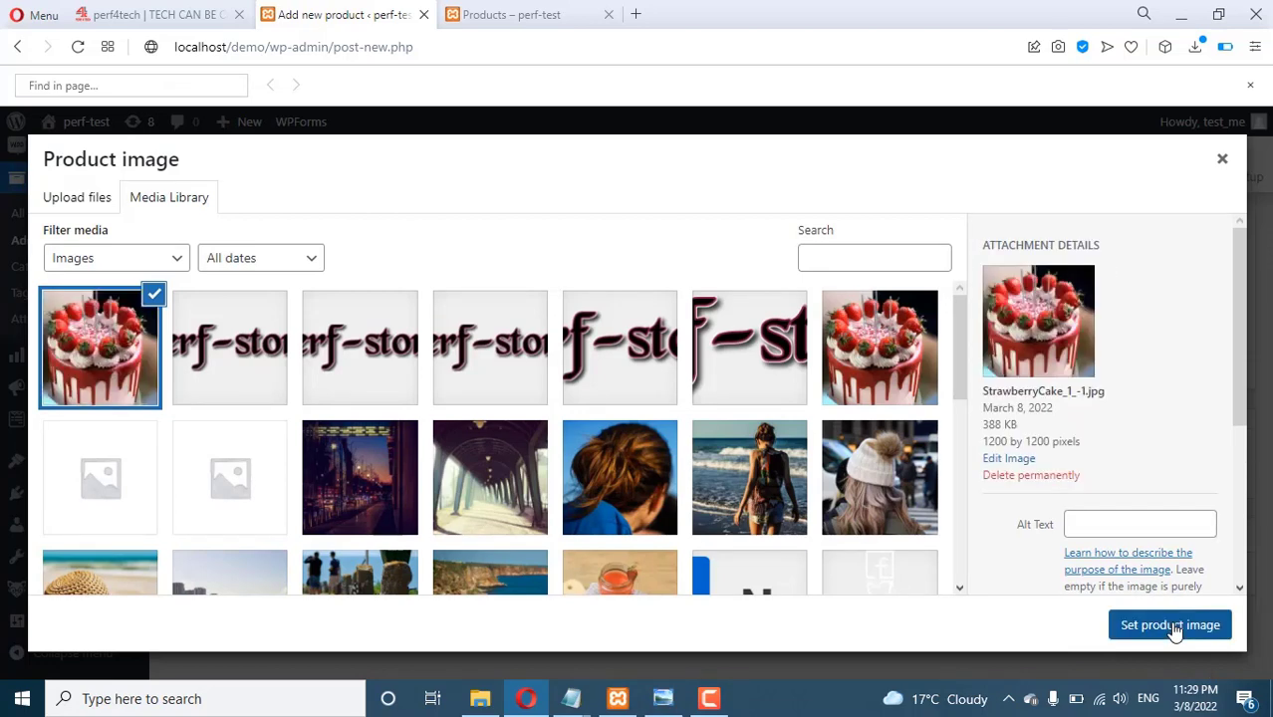
pyautogui.click(1175, 630)
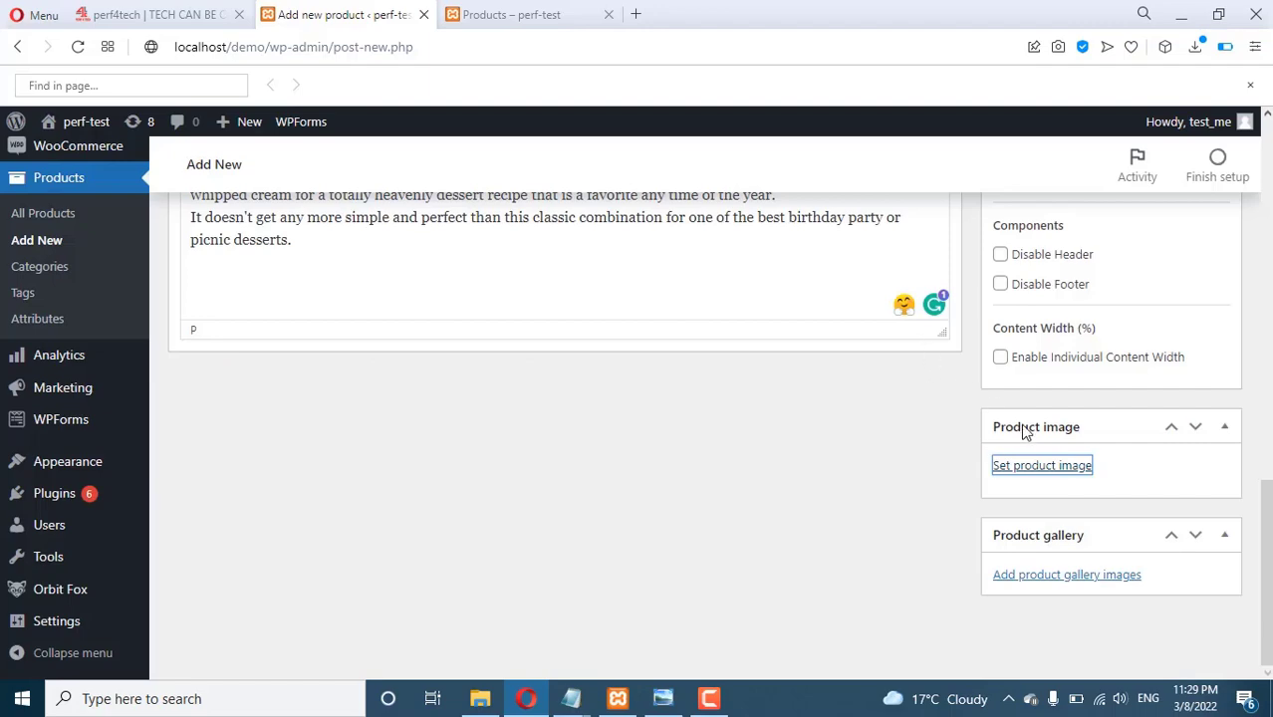
pyautogui.scroll(8, 1001, 415)
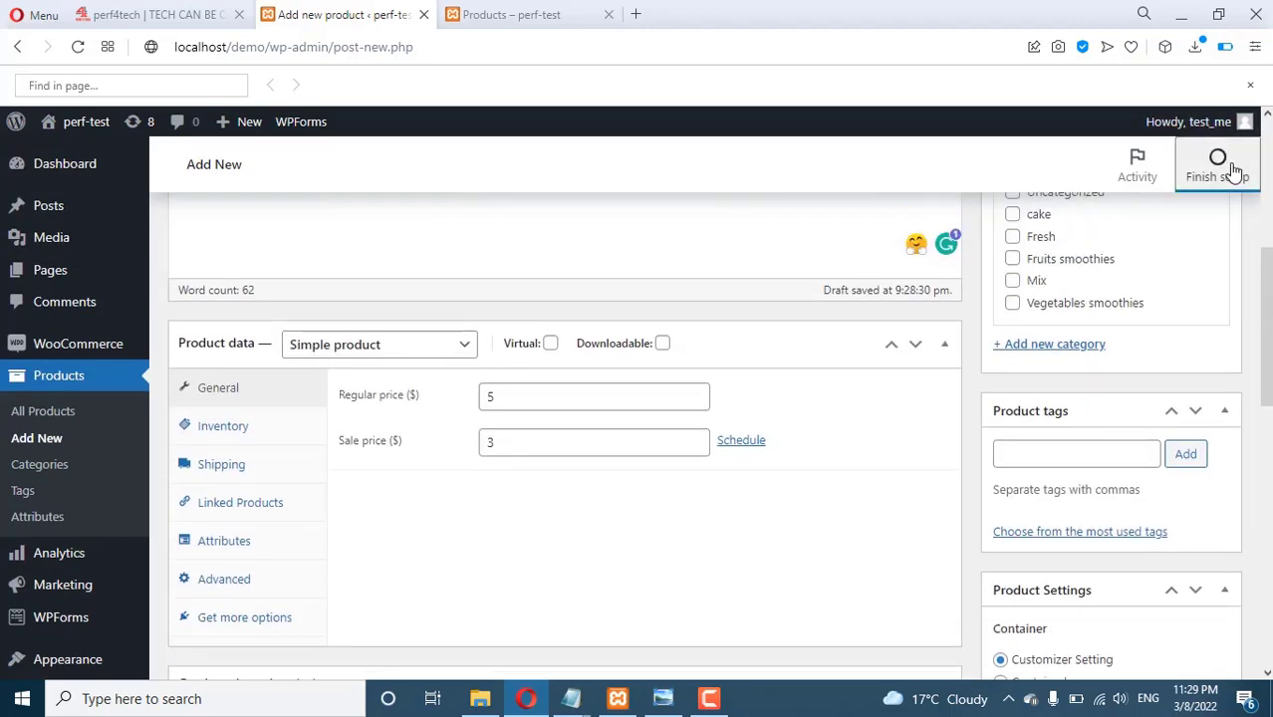
pyautogui.click(1231, 171)
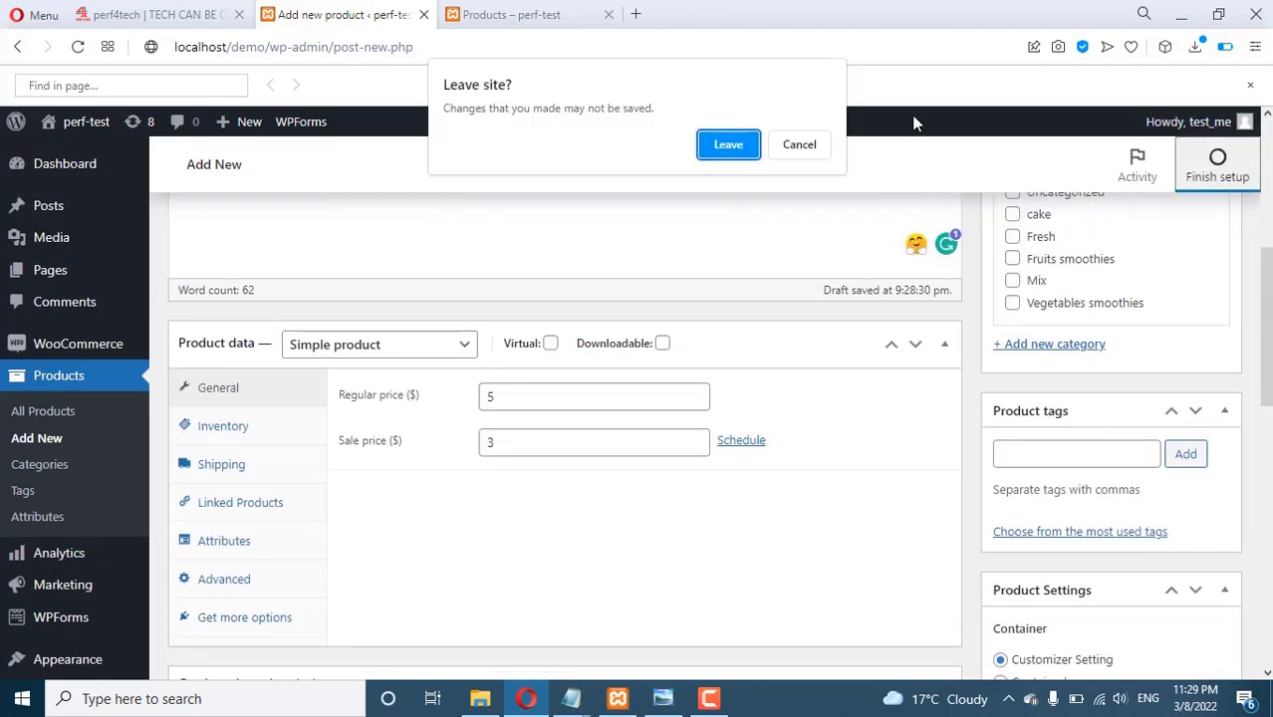
pyautogui.click(798, 146)
# Assign the product to the cake category.
pyautogui.scroll(2, 684, 491)
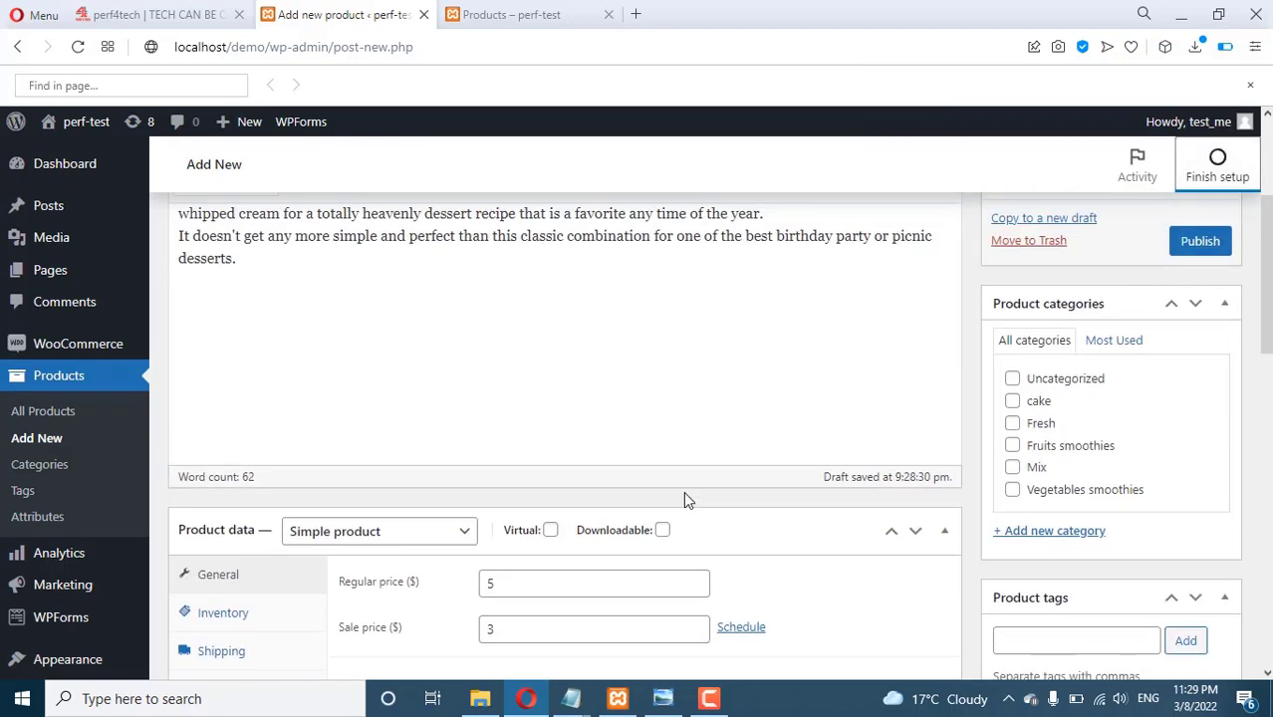
pyautogui.scroll(-10, 687, 491)
pyautogui.scroll(3, 170, 393)
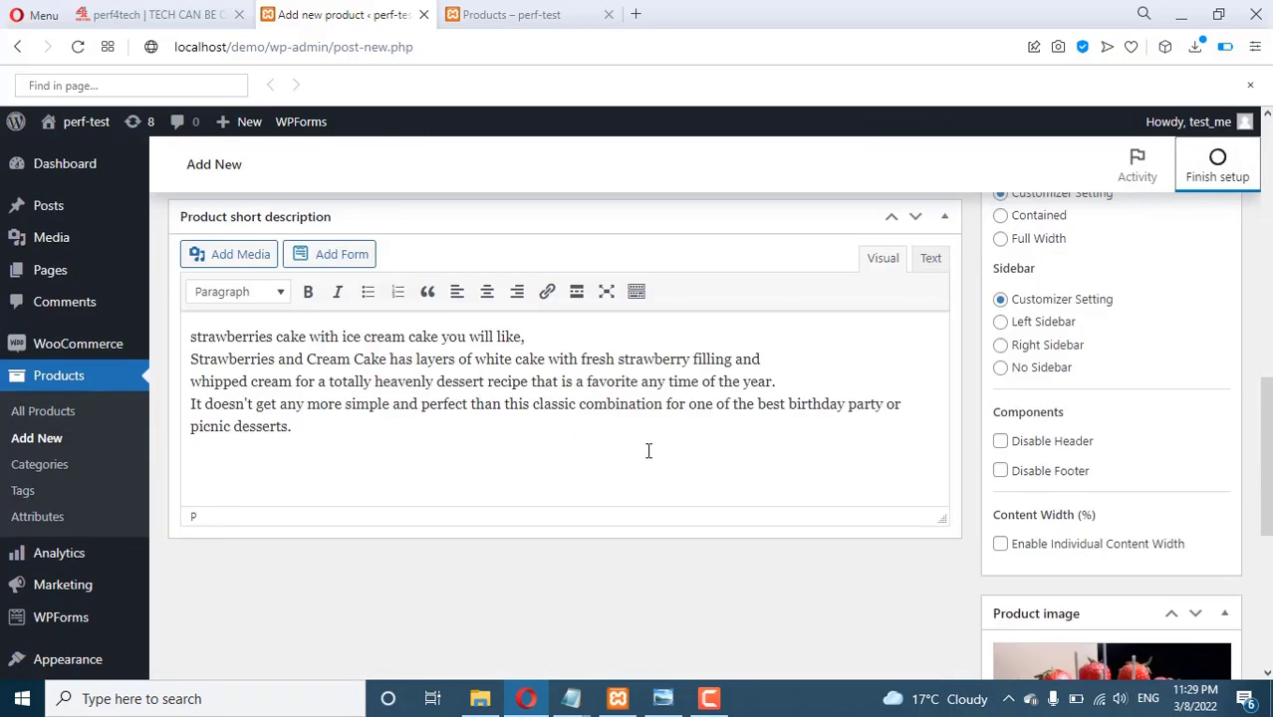
pyautogui.scroll(-1, 647, 446)
pyautogui.scroll(4, 1008, 461)
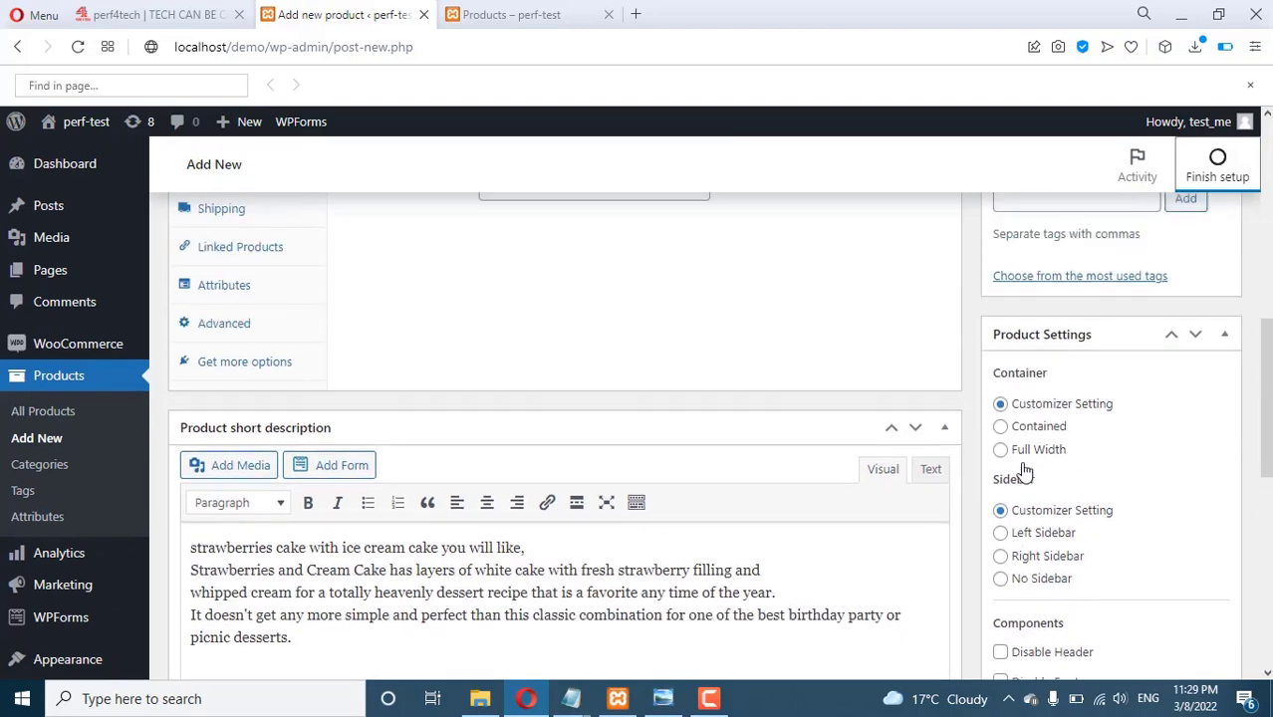
pyautogui.scroll(3, 1039, 475)
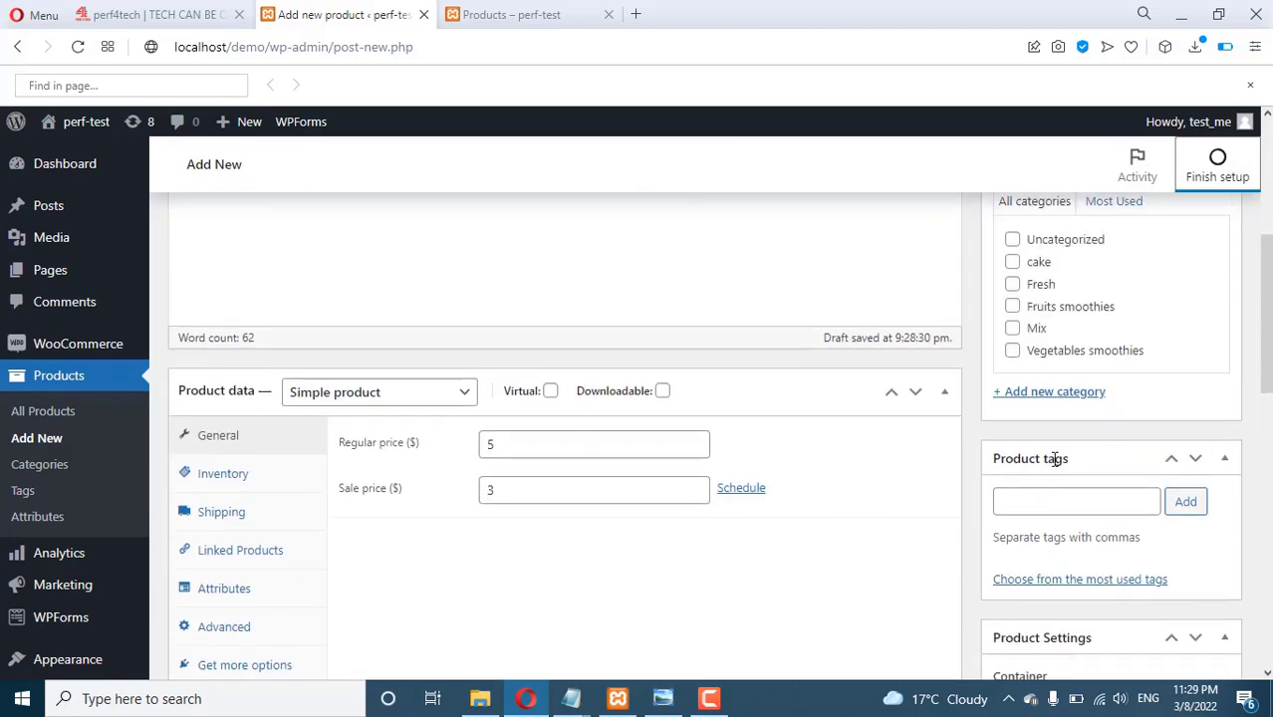
pyautogui.click(1013, 309)
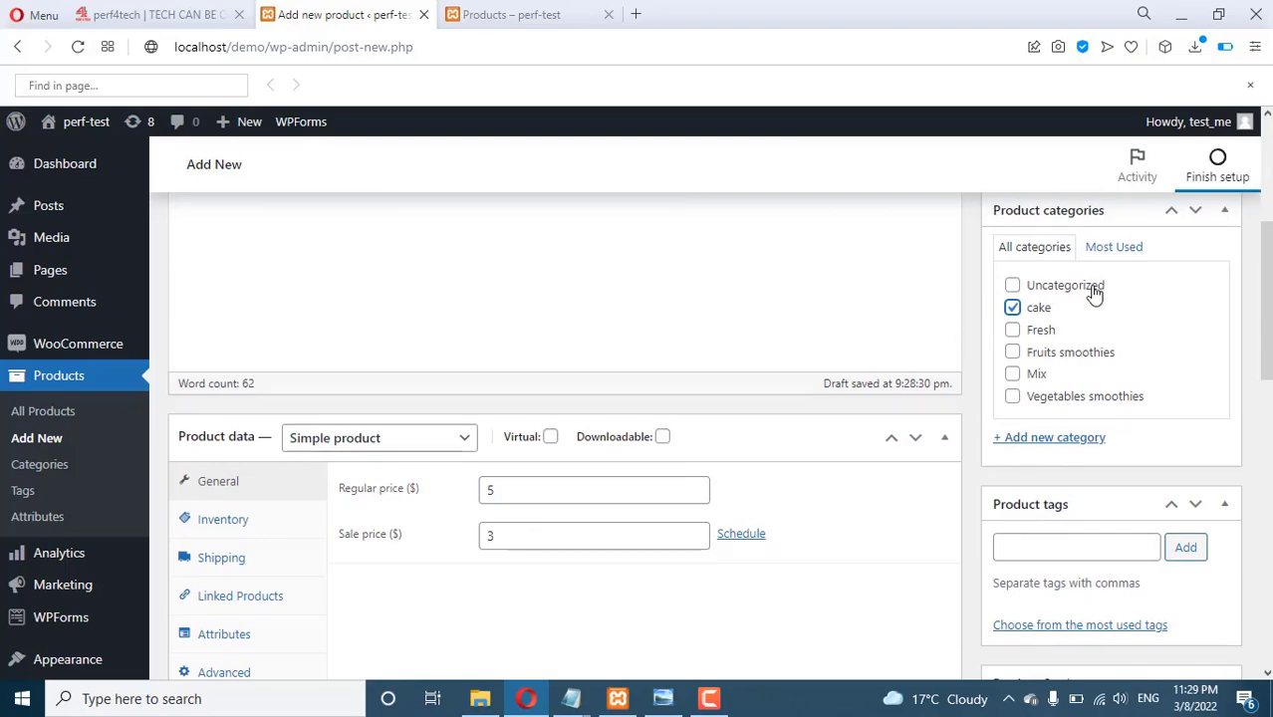
# Check the product image and publish the STRAWBERRIES AND CREAM CAKE product.
pyautogui.scroll(-3, 1144, 376)
pyautogui.scroll(-8, 1153, 418)
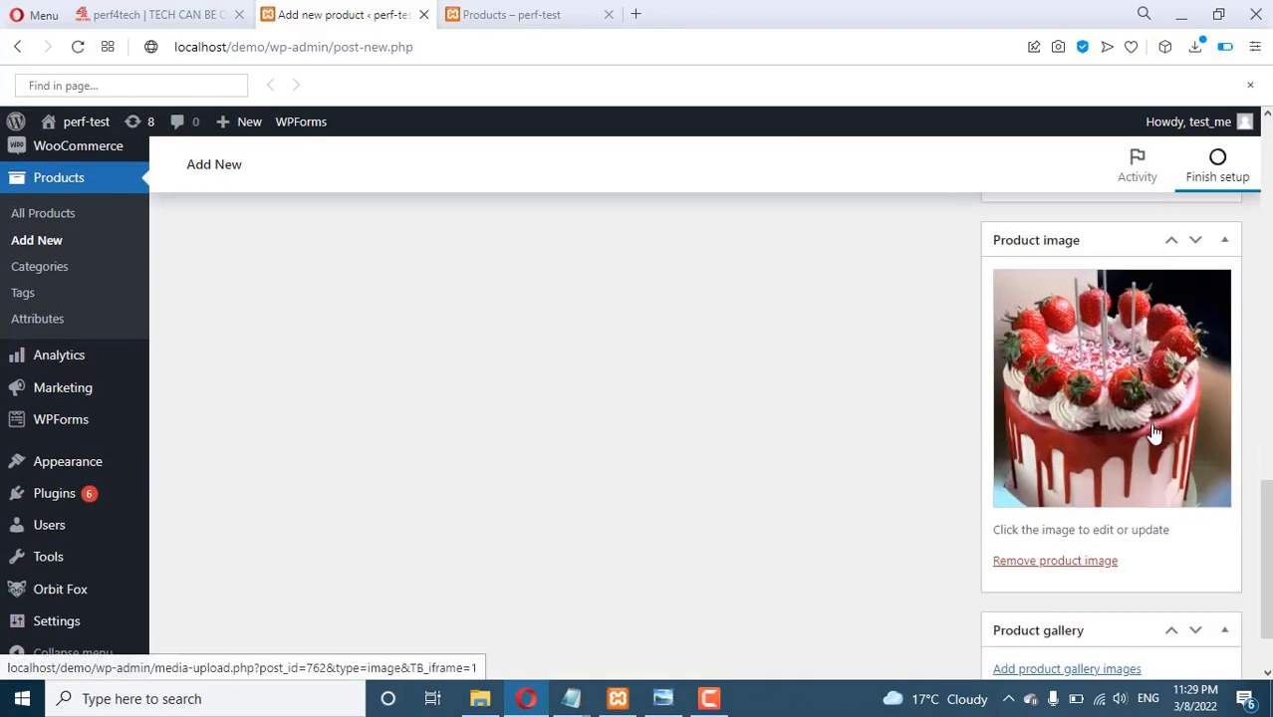
pyautogui.scroll(3, 1145, 423)
pyautogui.scroll(10, 1138, 419)
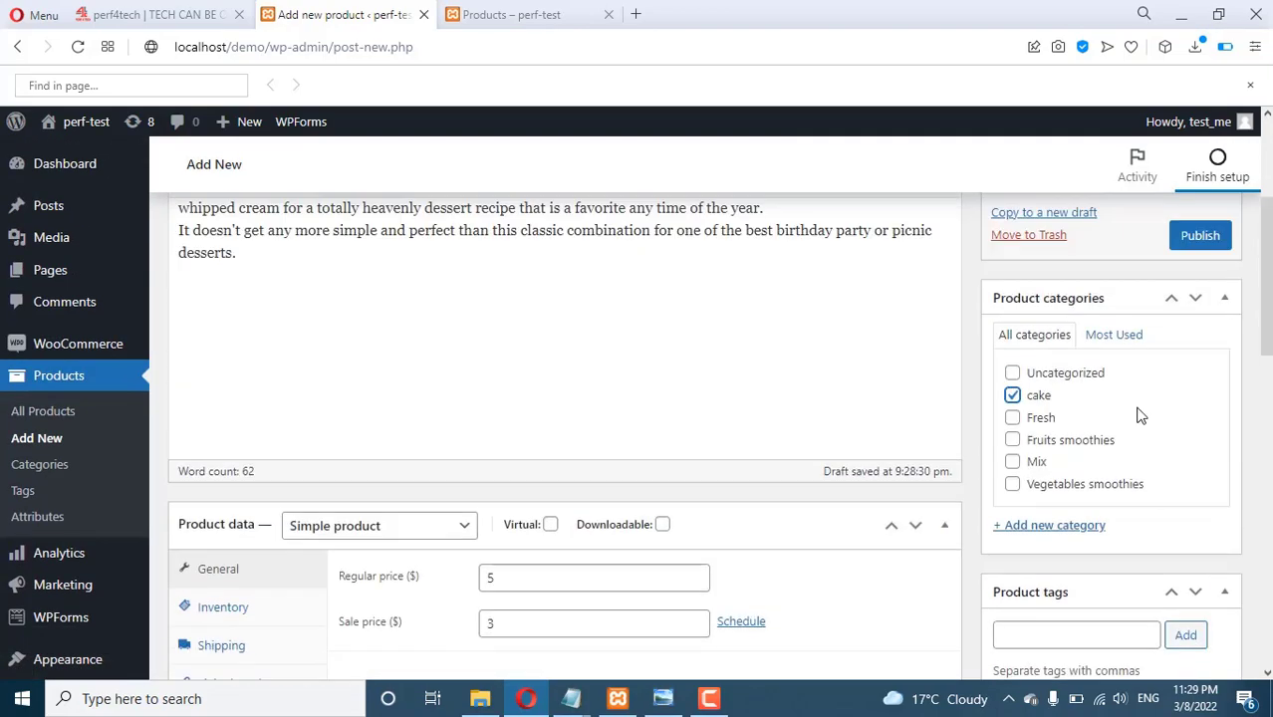
pyautogui.click(1205, 520)
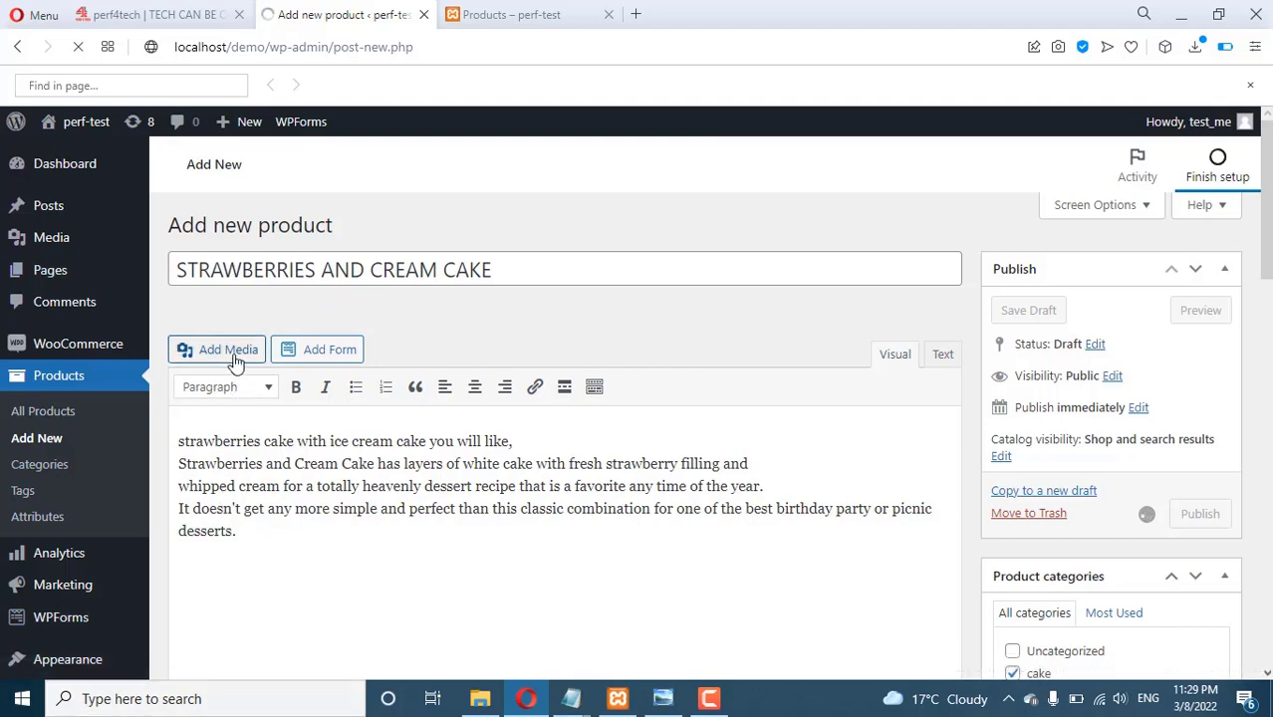
# Reload the store's Shop page in the other browser tab and look at its product sorting options.
pyautogui.click(550, 10)
pyautogui.click(83, 48)
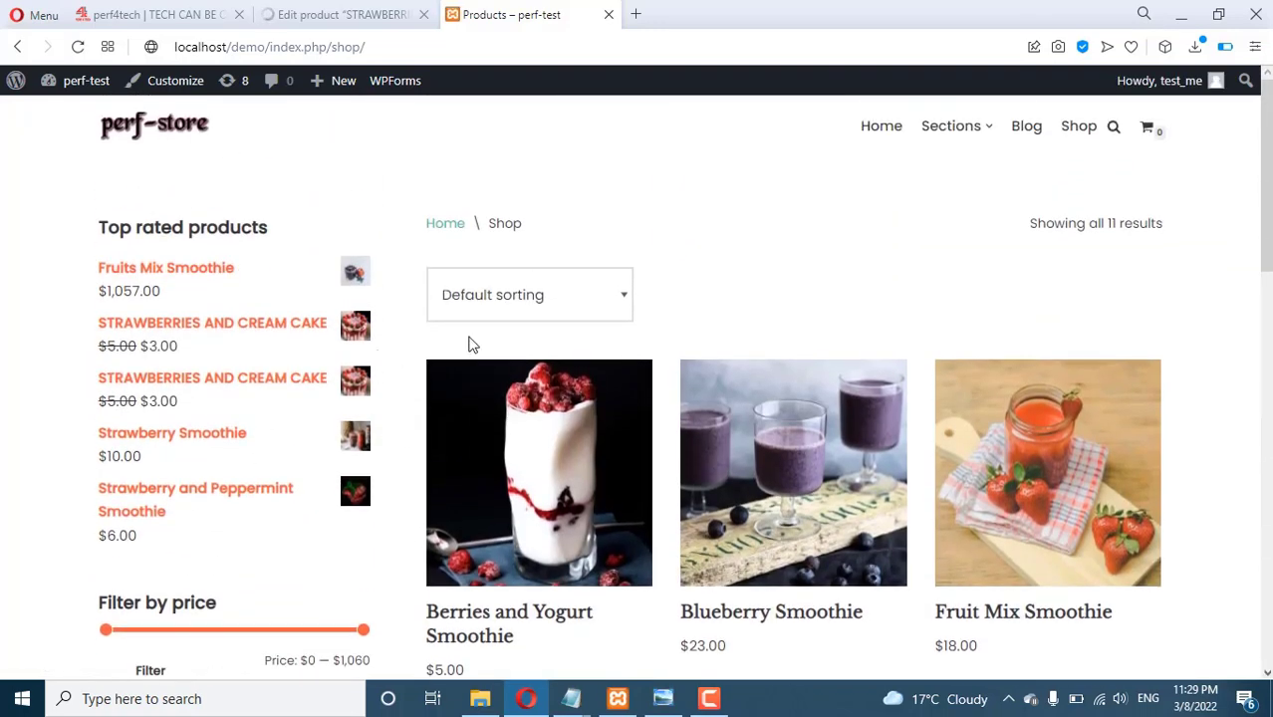
pyautogui.click(547, 298)
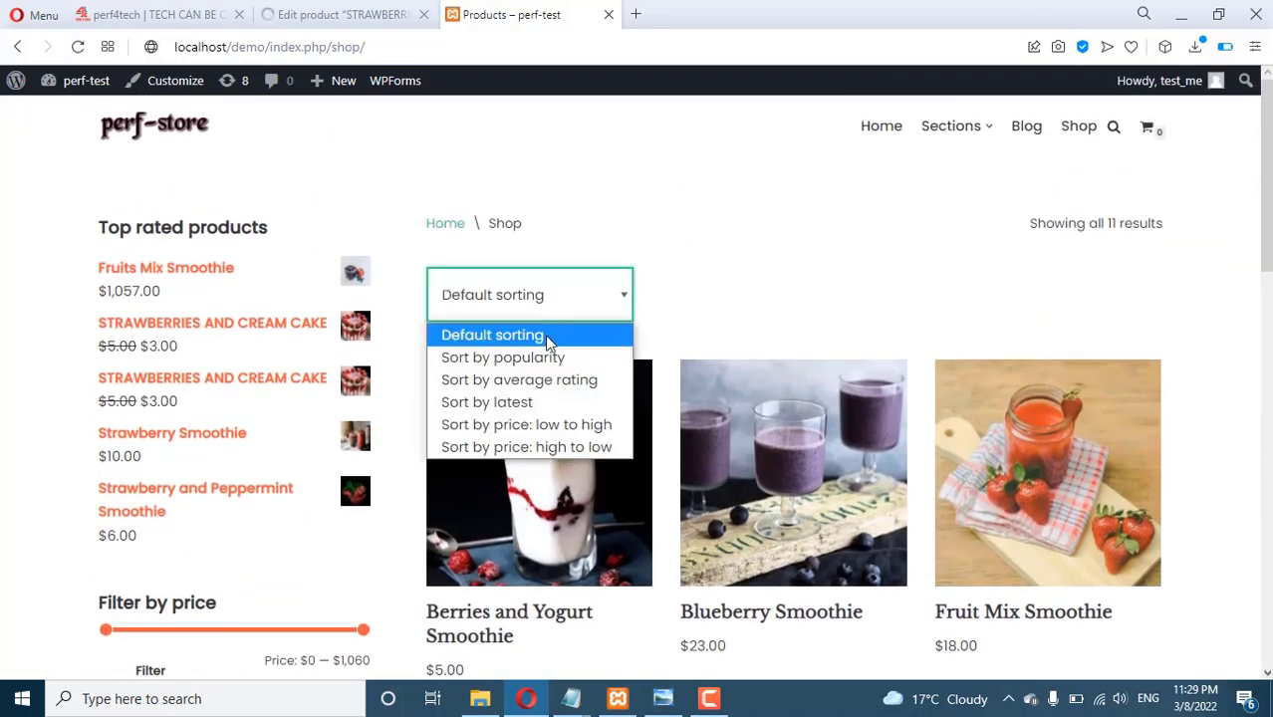
pyautogui.click(548, 257)
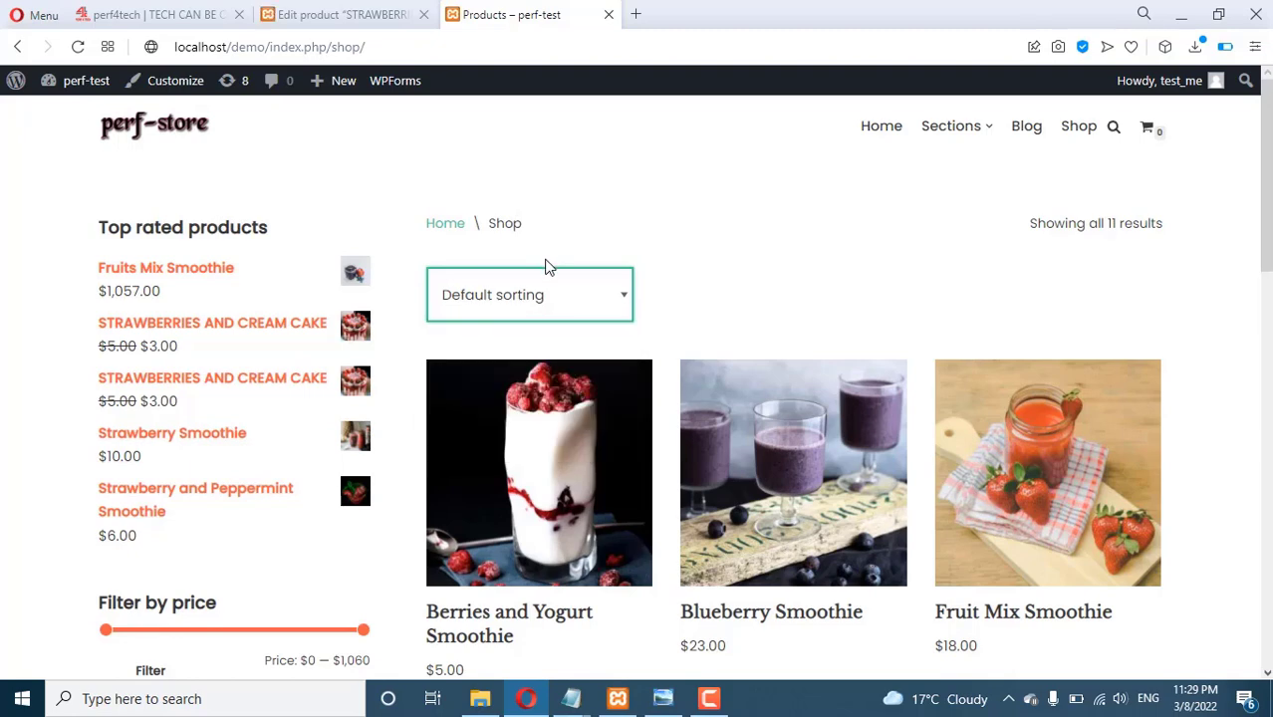
# Show only the cake category in the shop and open the STRAWBERRIES AND CREAM CAKE product page.
pyautogui.scroll(-5, 400, 395)
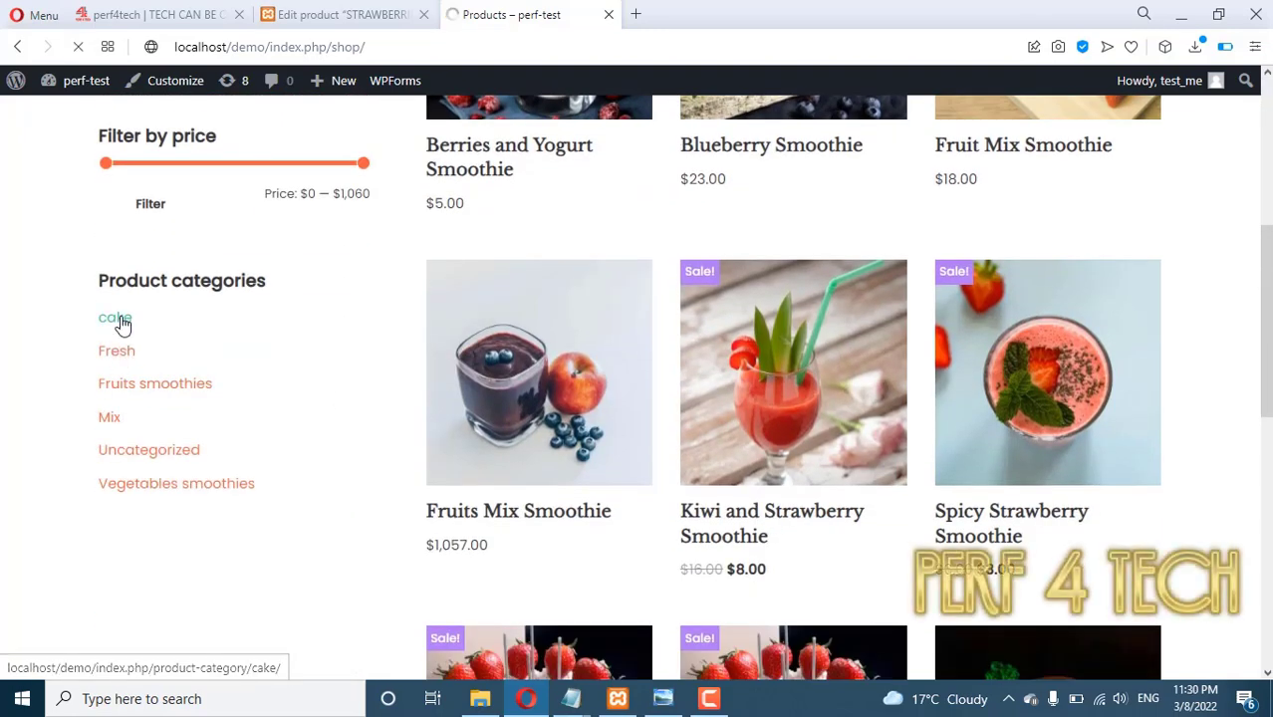
pyautogui.click(100, 326)
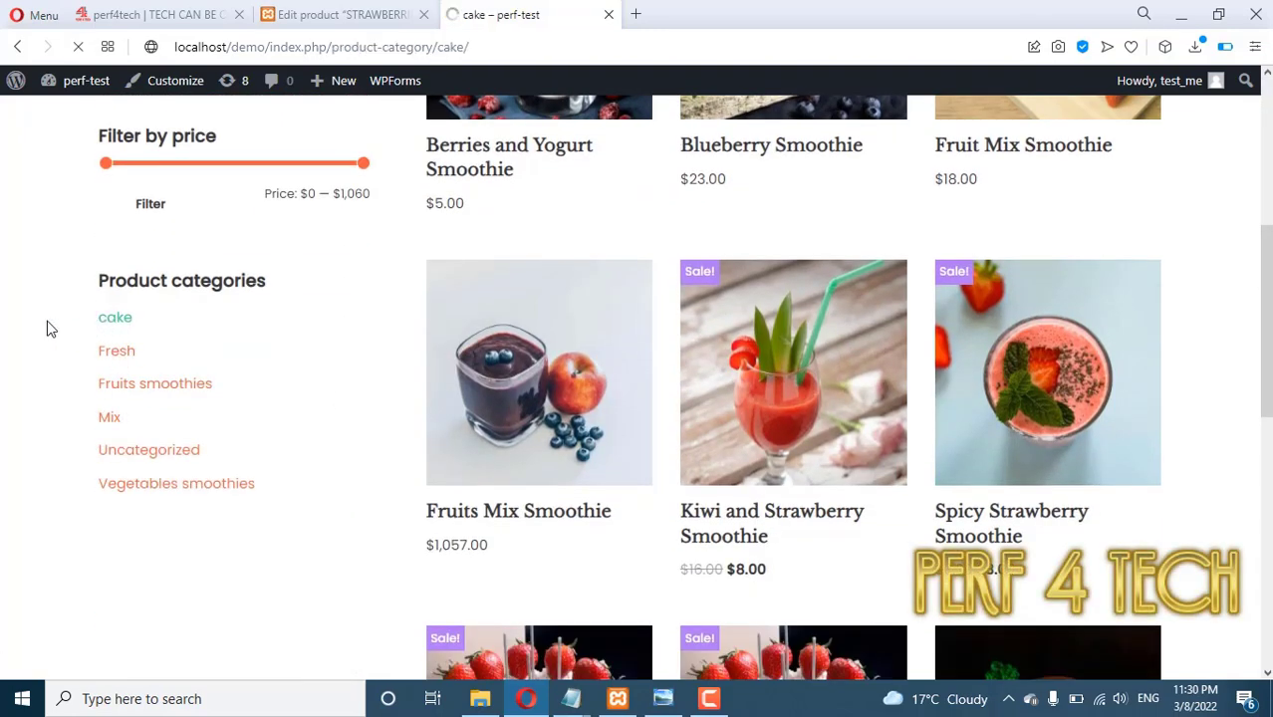
pyautogui.scroll(-2, 637, 403)
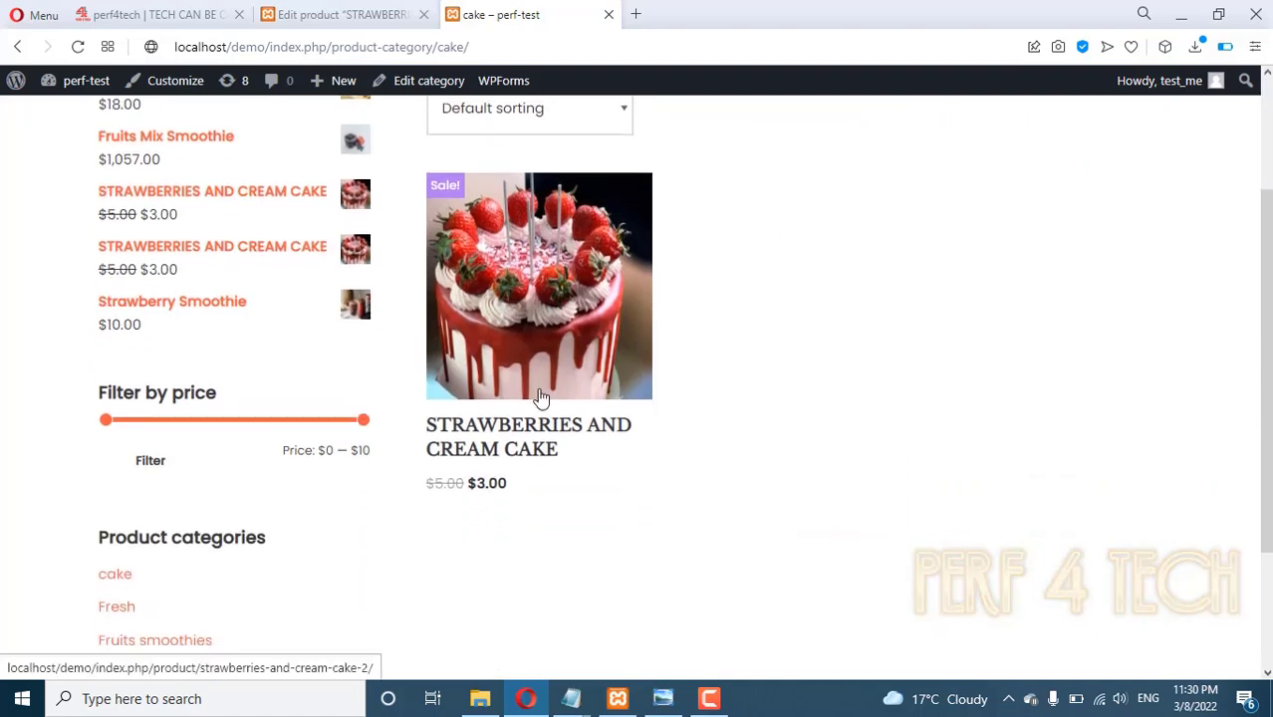
pyautogui.click(538, 438)
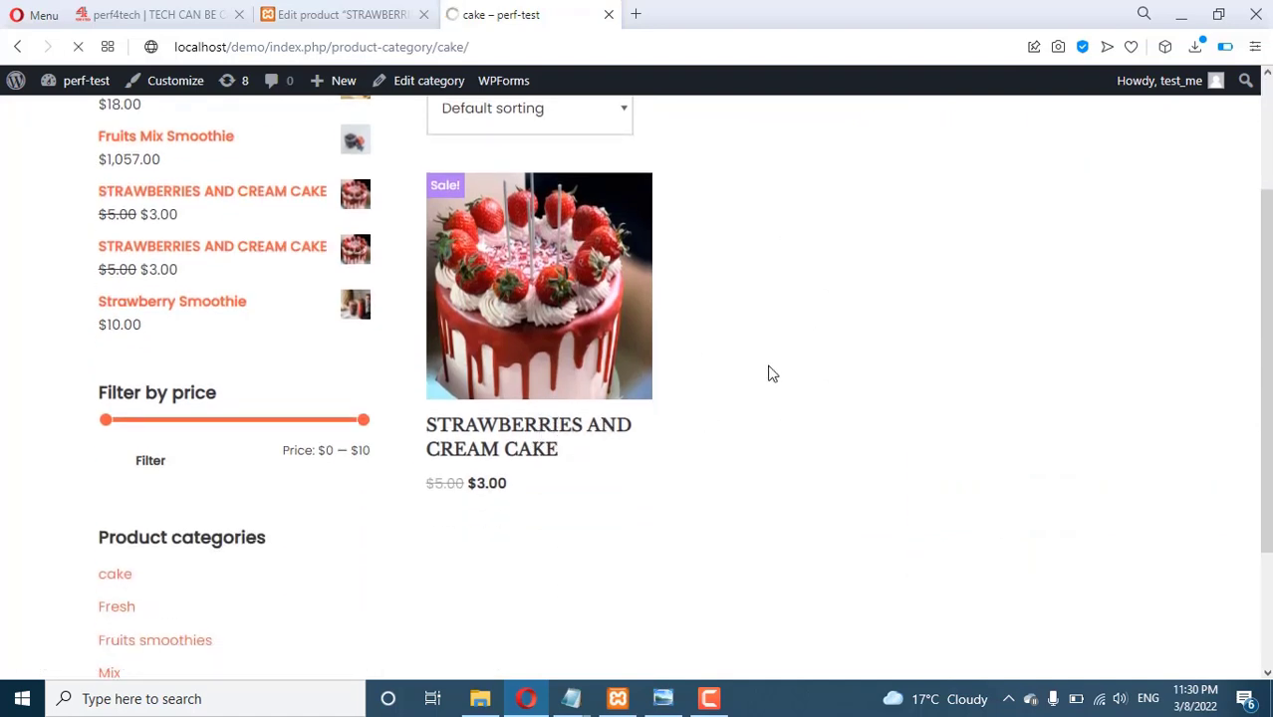
# Look over the STRAWBERRIES AND CREAM CAKE product page and start a new product in the store's admin tab.
pyautogui.scroll(-5, 749, 368)
pyautogui.scroll(4, 747, 365)
pyautogui.click(388, 12)
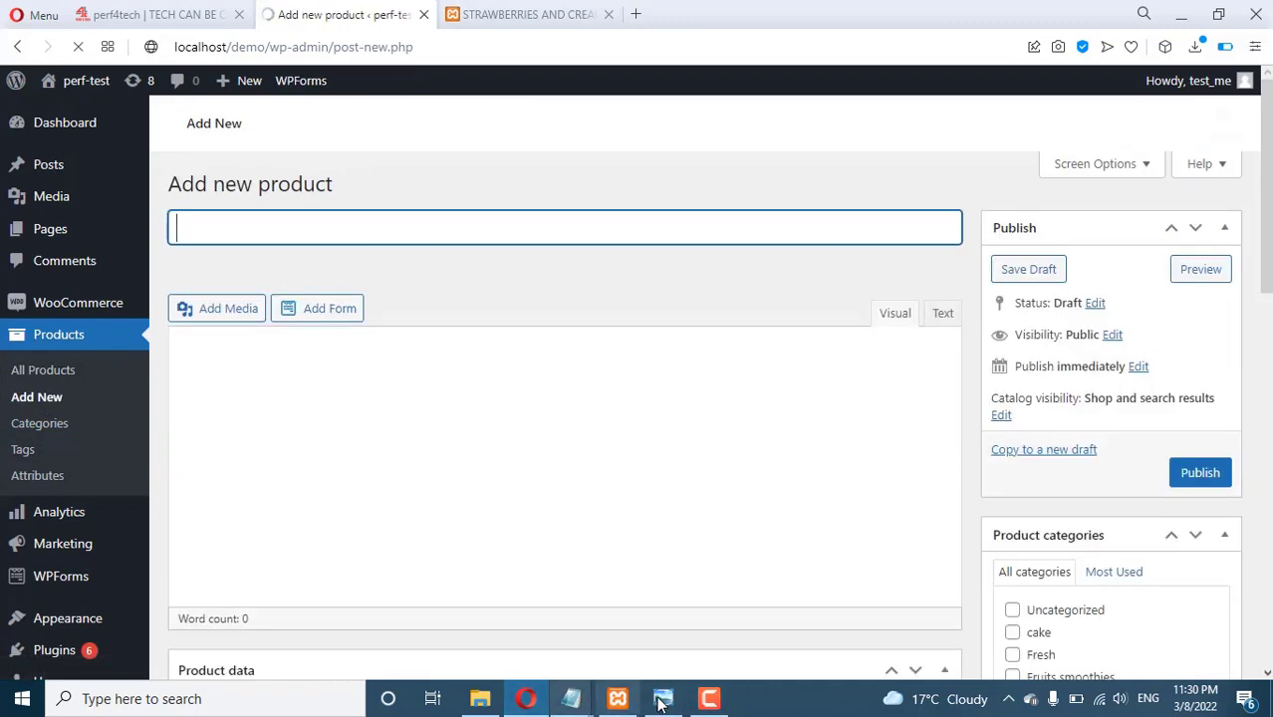
# Name the new product "Fresh Strawberry Cake with Strawberry Frosting", copying the title line from text2.txt in the perf-newv folder.
pyautogui.click(481, 701)
pyautogui.doubleClick(897, 261)
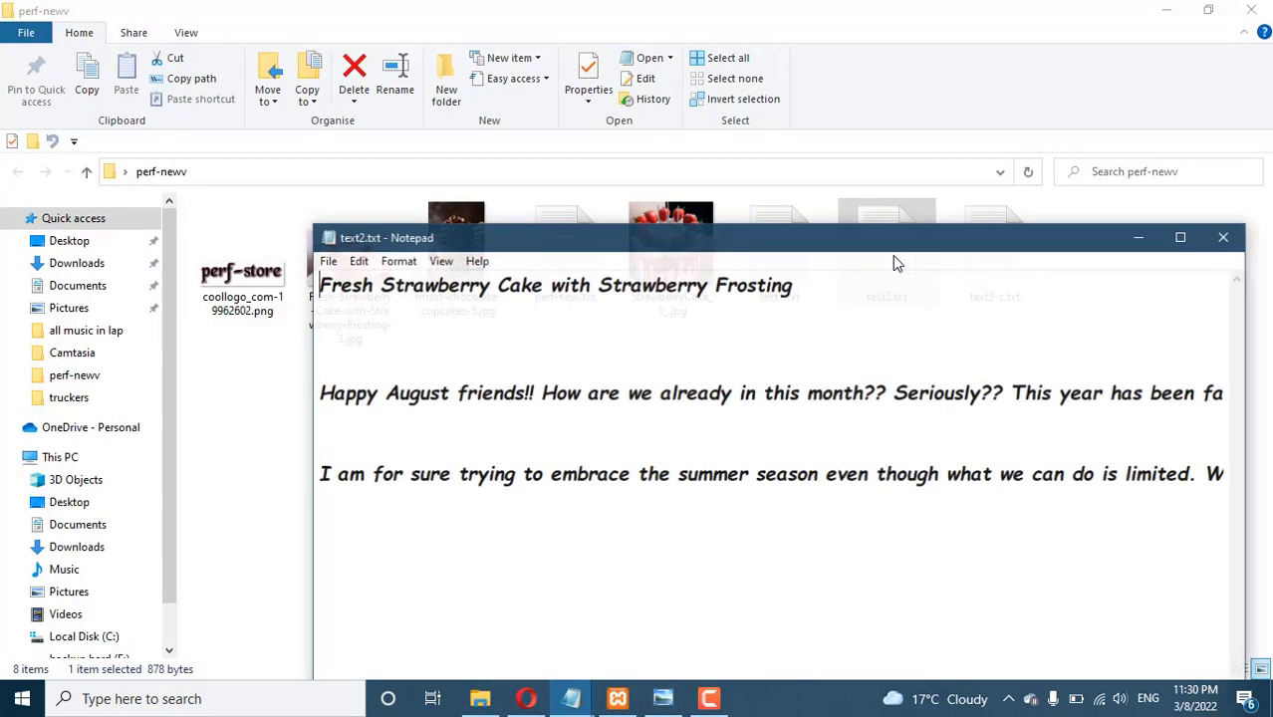
pyautogui.moveTo(809, 286); pyautogui.dragTo(283, 275)
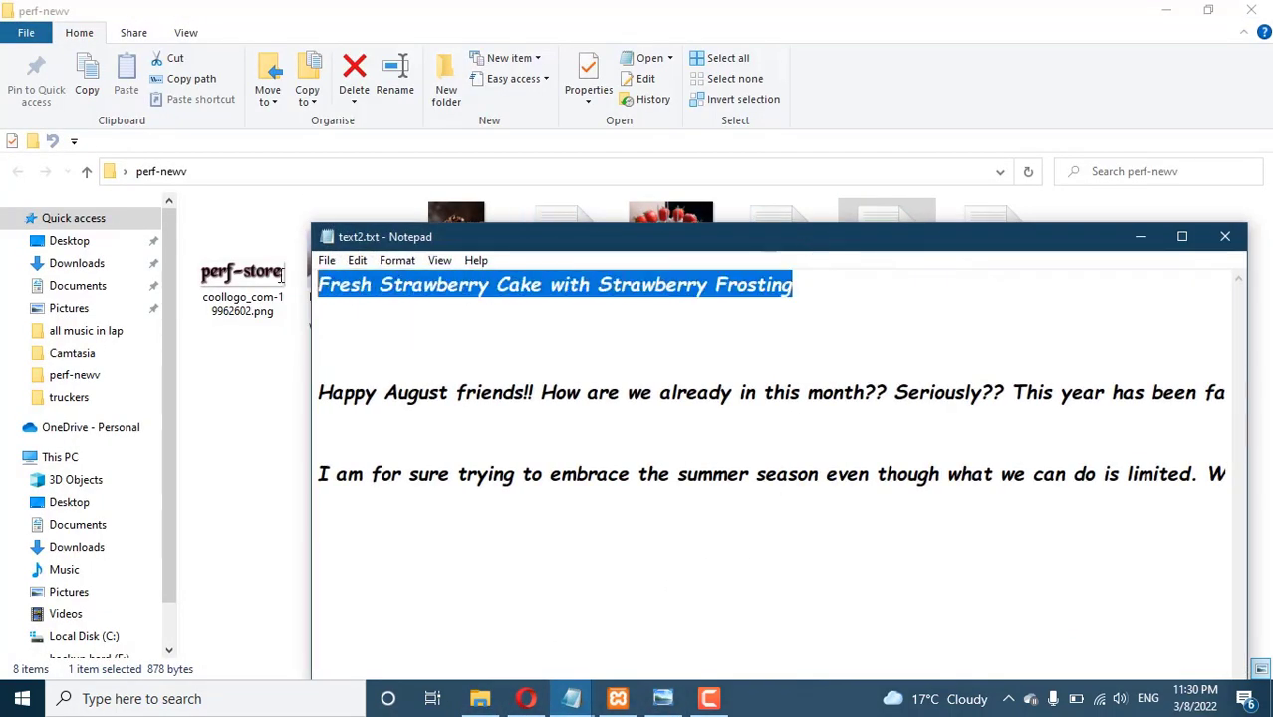
pyautogui.rightClick(398, 284)
pyautogui.click(440, 341)
pyautogui.click(526, 698)
pyautogui.click(339, 227)
pyautogui.rightClick(341, 222)
pyautogui.click(388, 371)
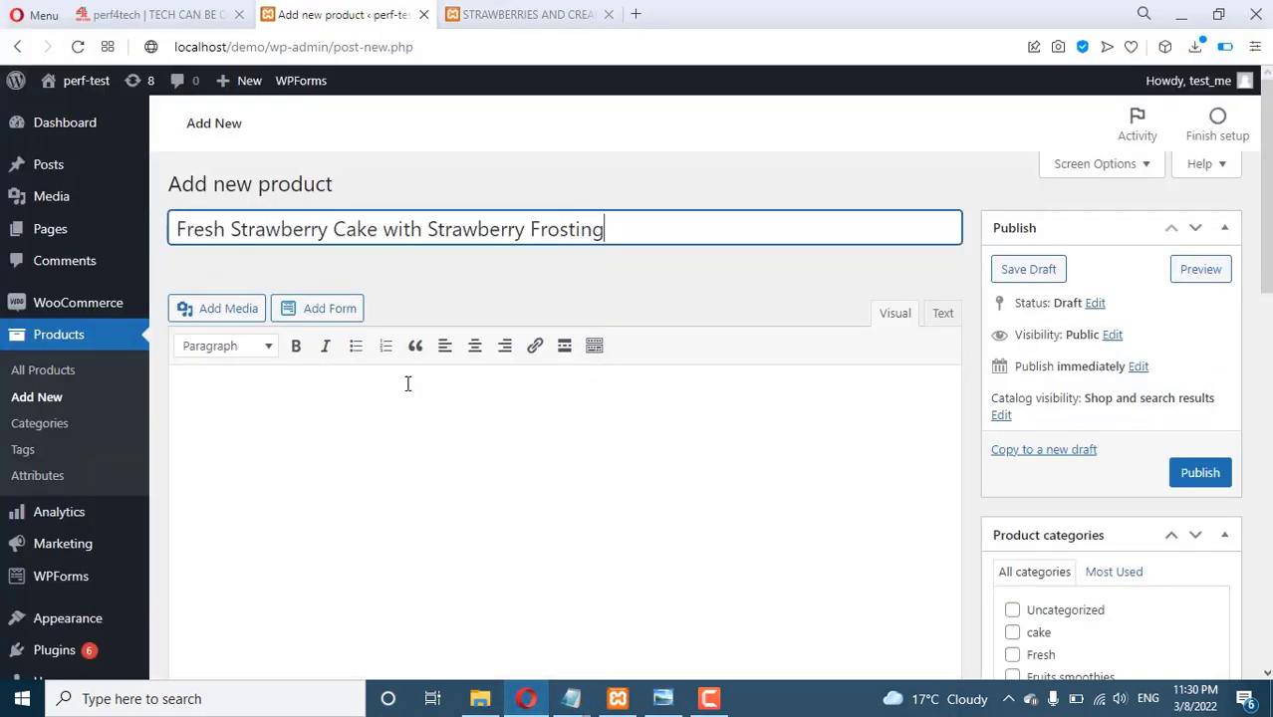
# Copy the two paragraphs below the title in text2.txt into the main product description.
pyautogui.moveTo(571, 703)
pyautogui.click(762, 618)
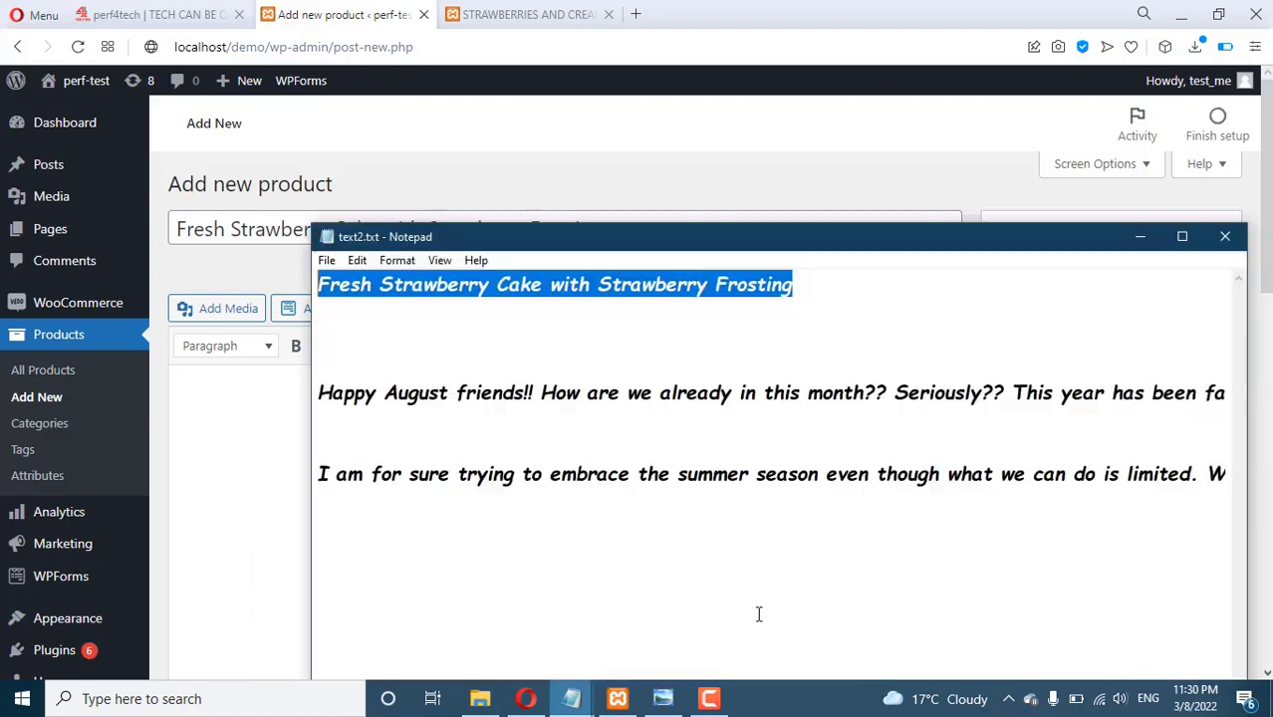
pyautogui.moveTo(317, 392); pyautogui.dragTo(1058, 488)
pyautogui.rightClick(710, 391)
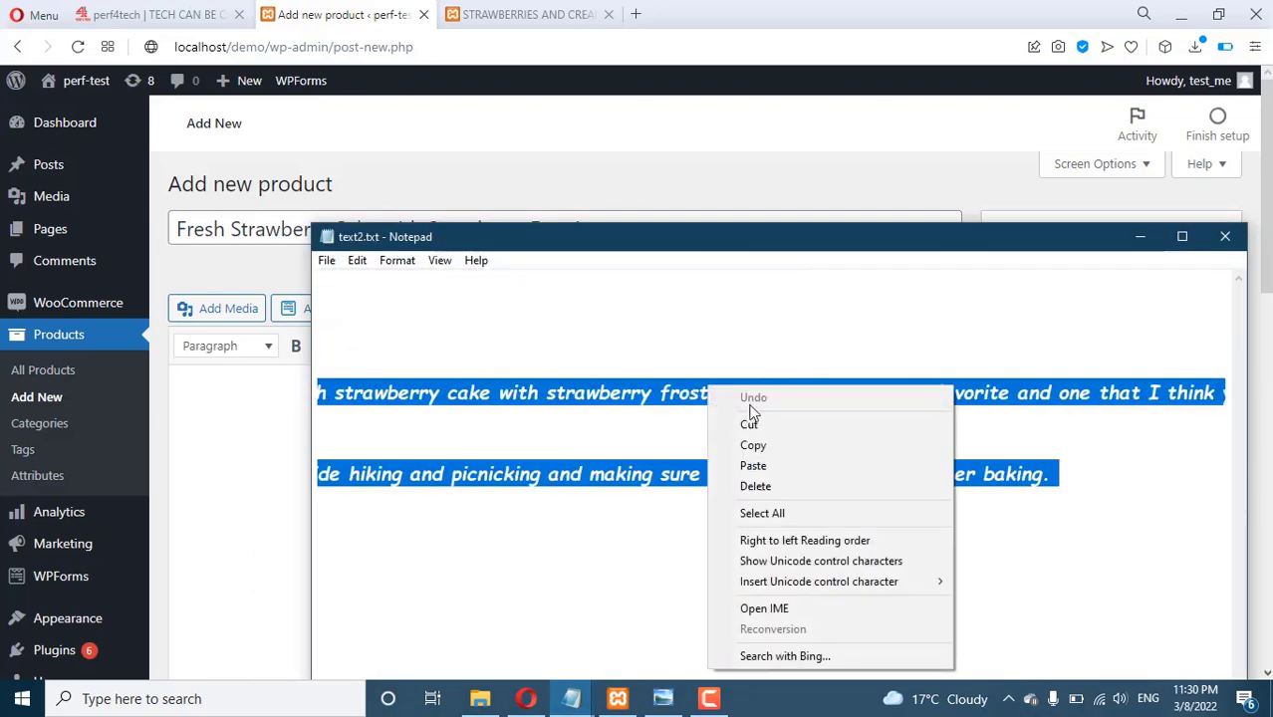
pyautogui.click(761, 445)
pyautogui.click(220, 410)
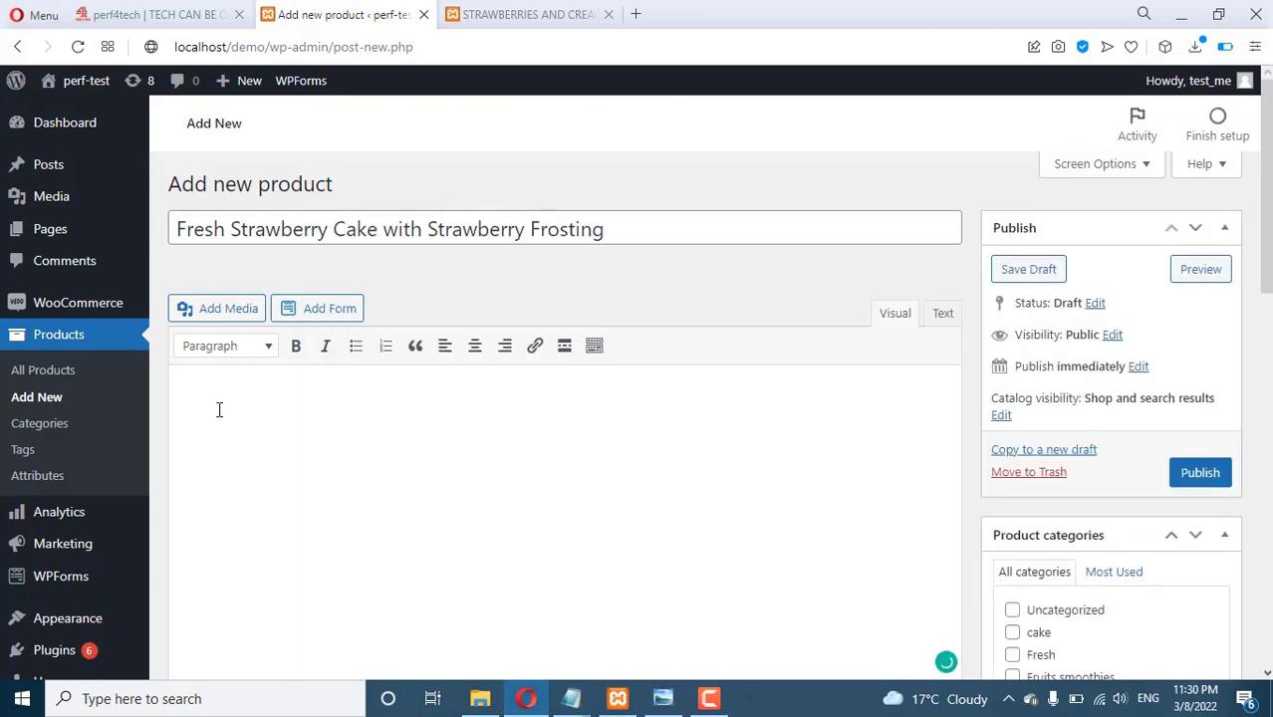
pyautogui.hotkey('ctrl', 'v')
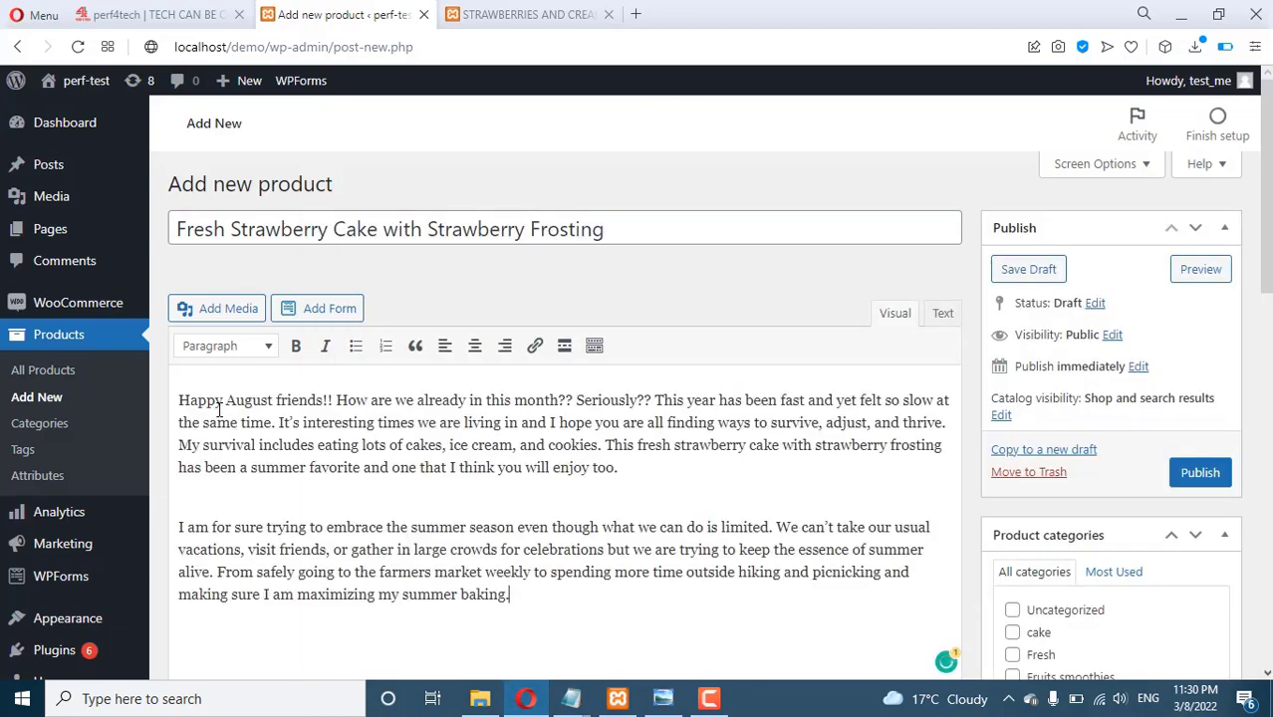
# Set the regular price to $5 and the sale price to $4, and paste the copied paragraphs into the product short description.
pyautogui.scroll(-5, 605, 474)
pyautogui.scroll(-2, 543, 478)
pyautogui.scroll(2, 563, 328)
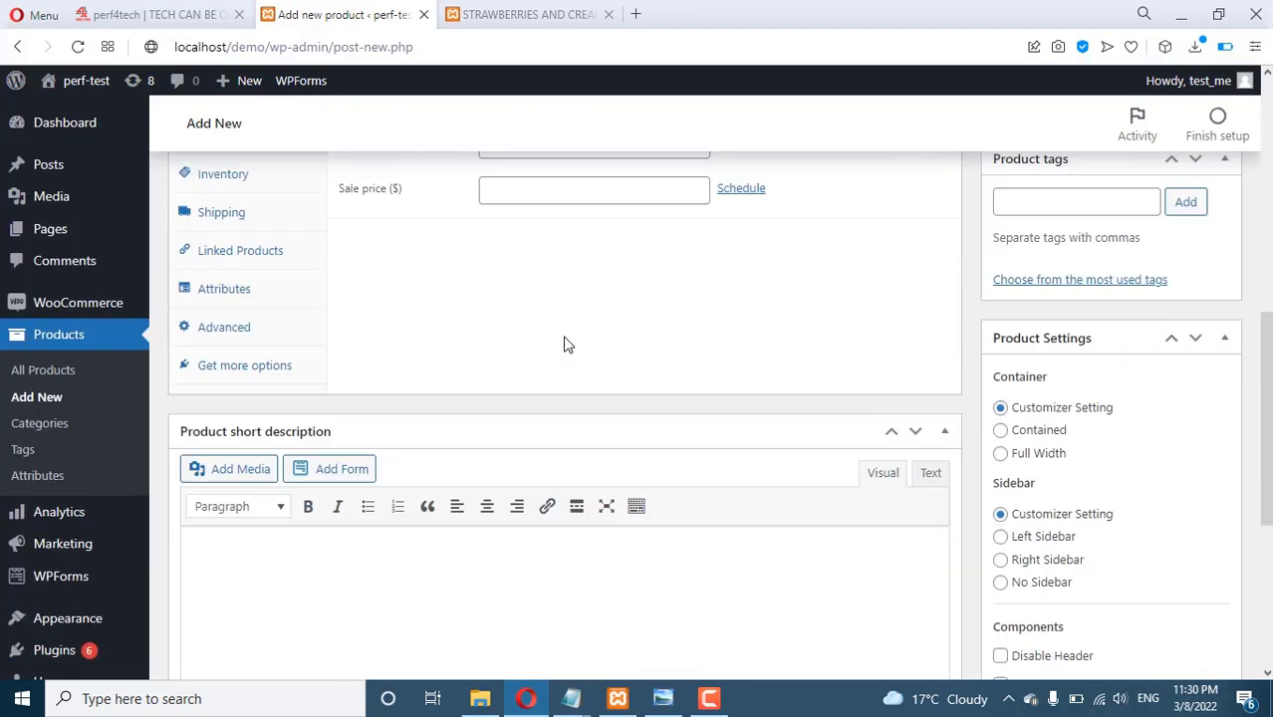
pyautogui.click(570, 261)
pyautogui.write('5')
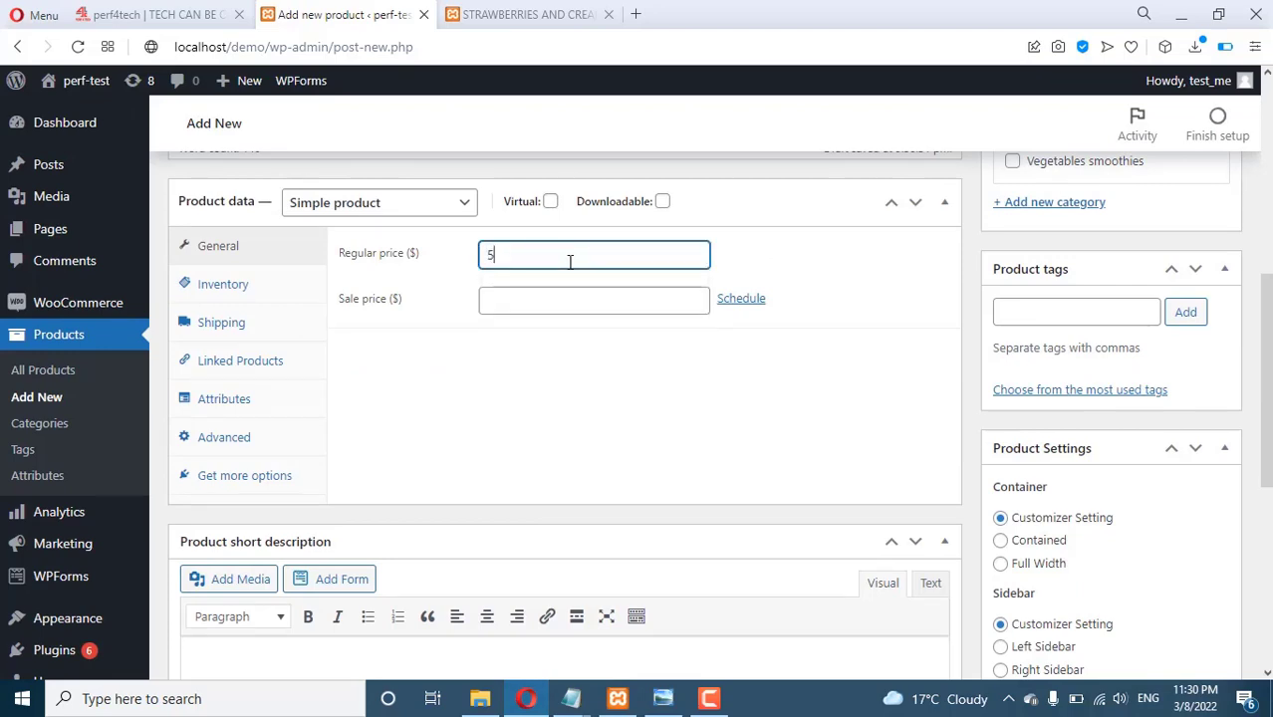
pyautogui.click(534, 310)
pyautogui.write('4')
pyautogui.scroll(-5, 445, 430)
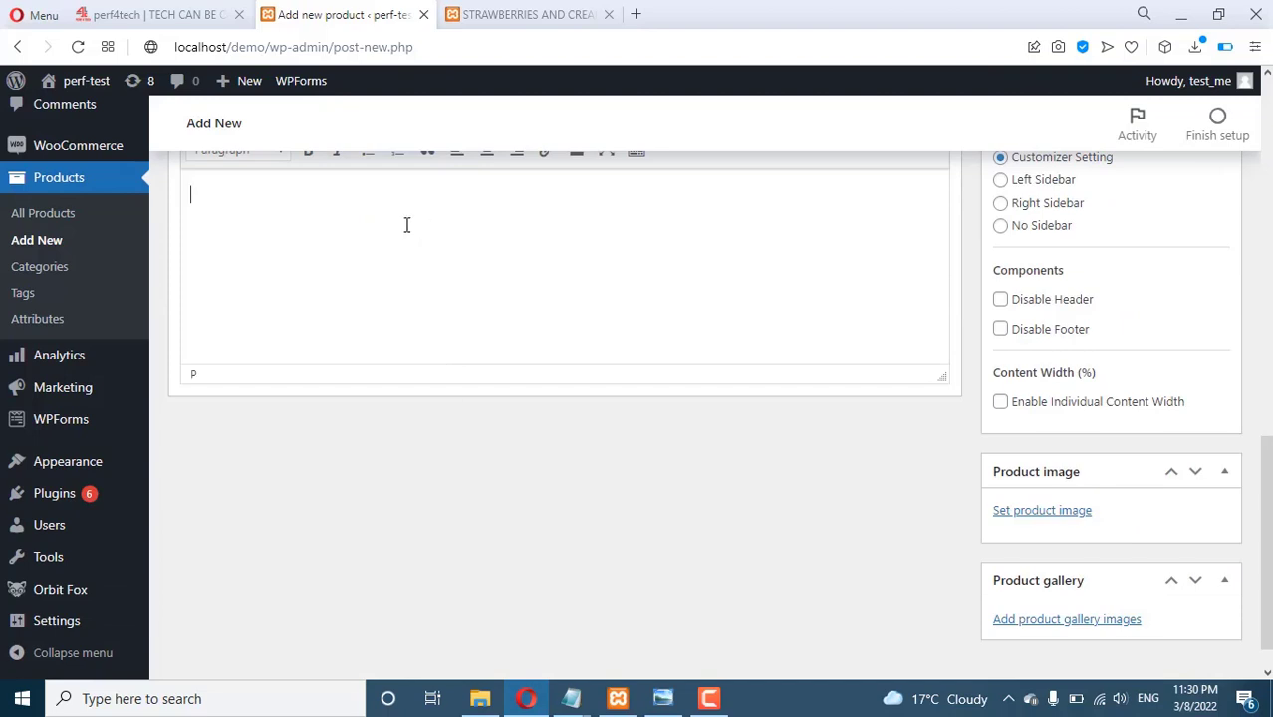
pyautogui.hotkey('ctrl', 'v')
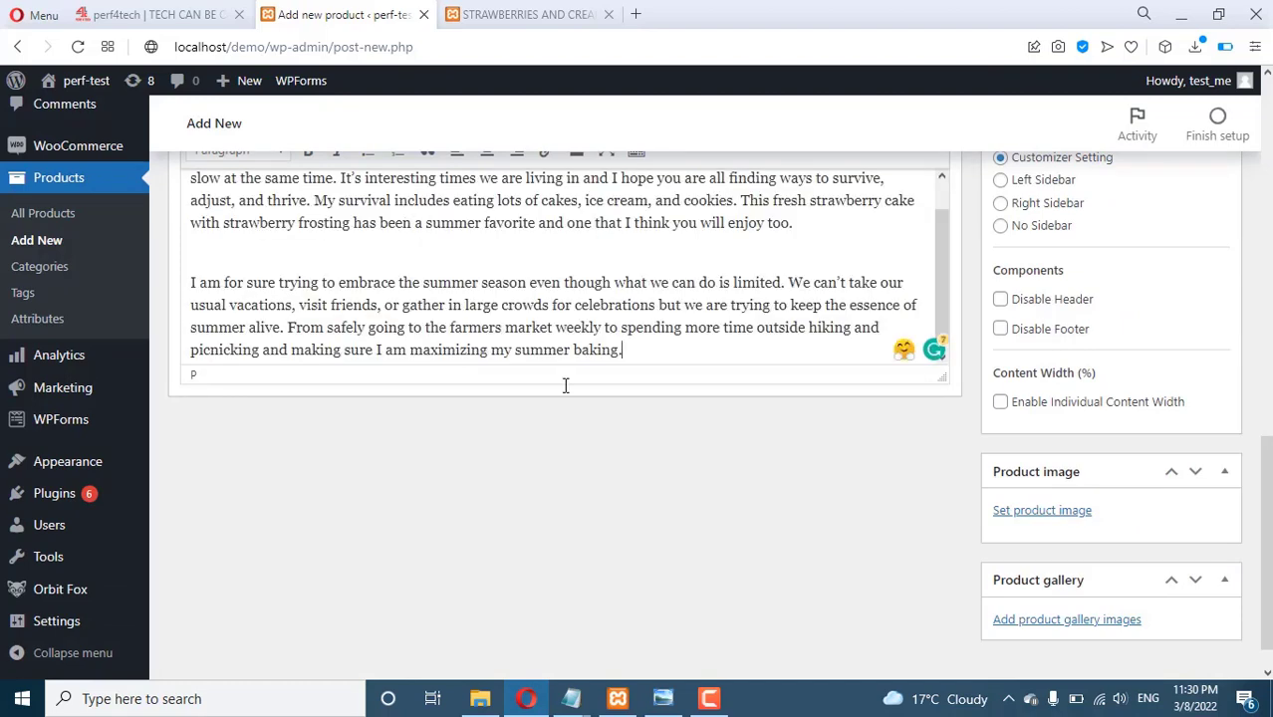
# Upload Fresh-Strawberry-Cake-with-Strawberry-Frosting-3.jpg from the perf-newv folder and set it as the product image.
pyautogui.click(1031, 511)
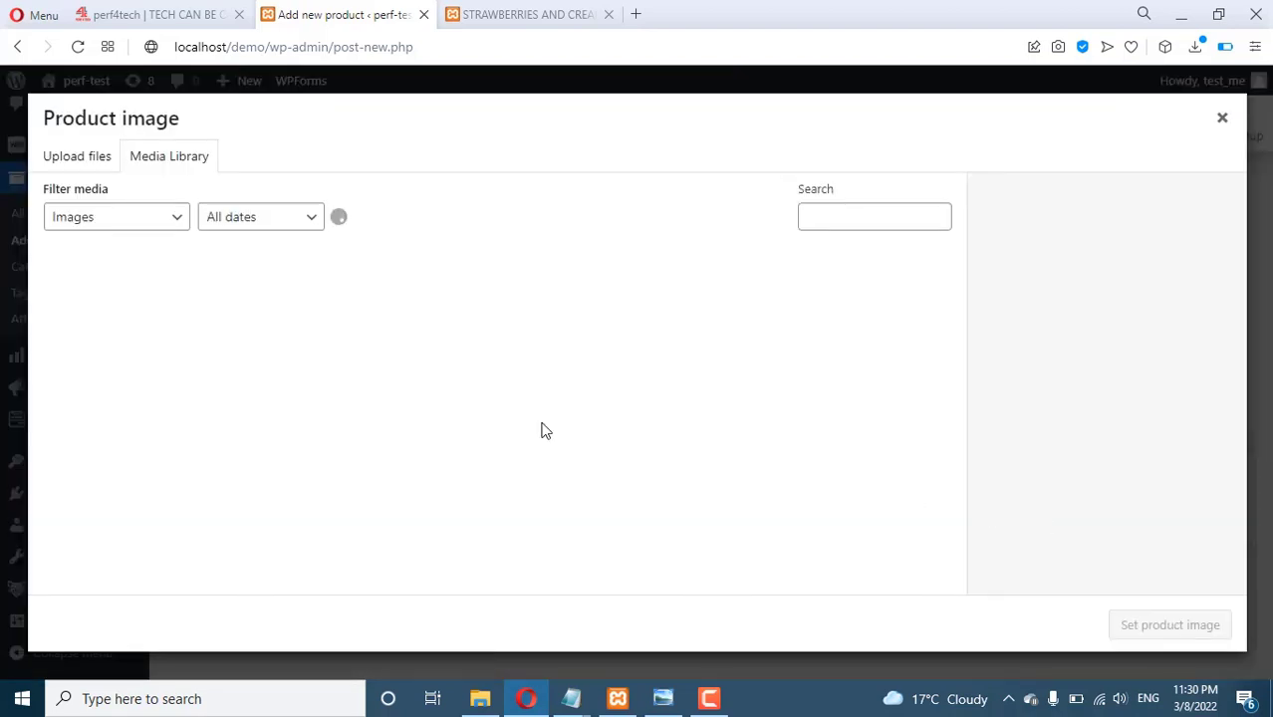
pyautogui.click(69, 160)
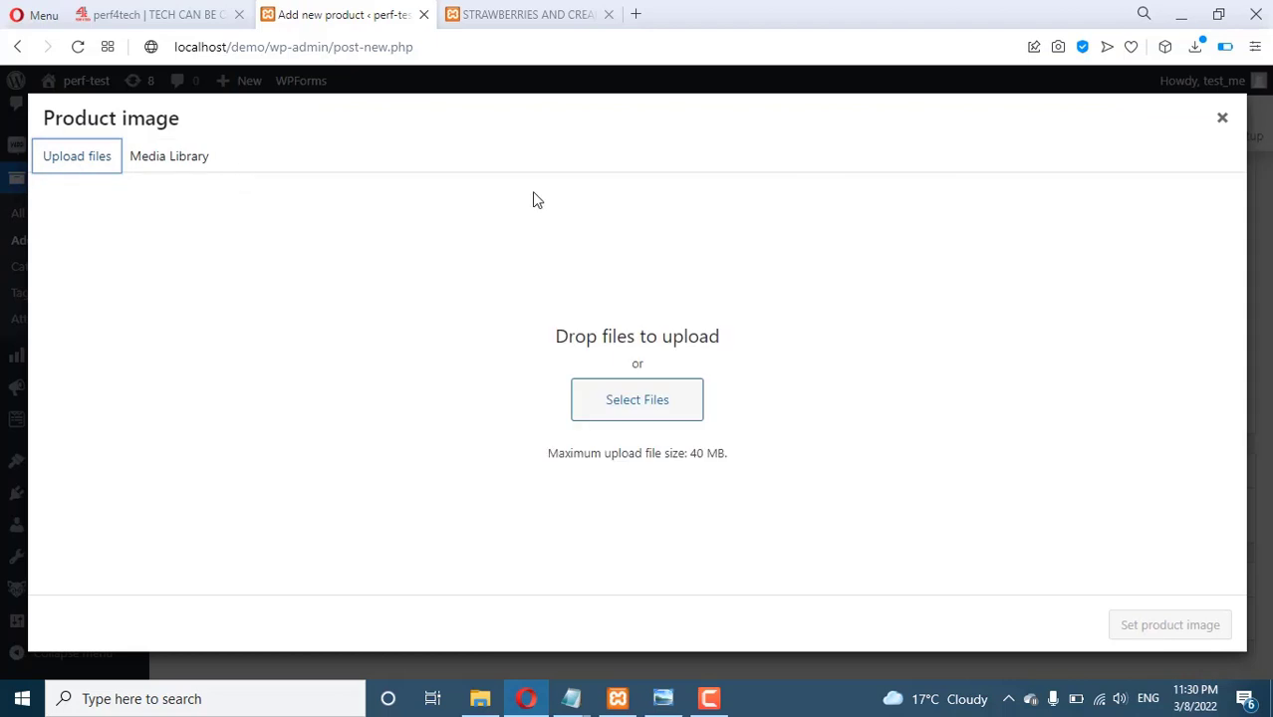
pyautogui.click(645, 415)
pyautogui.click(738, 476)
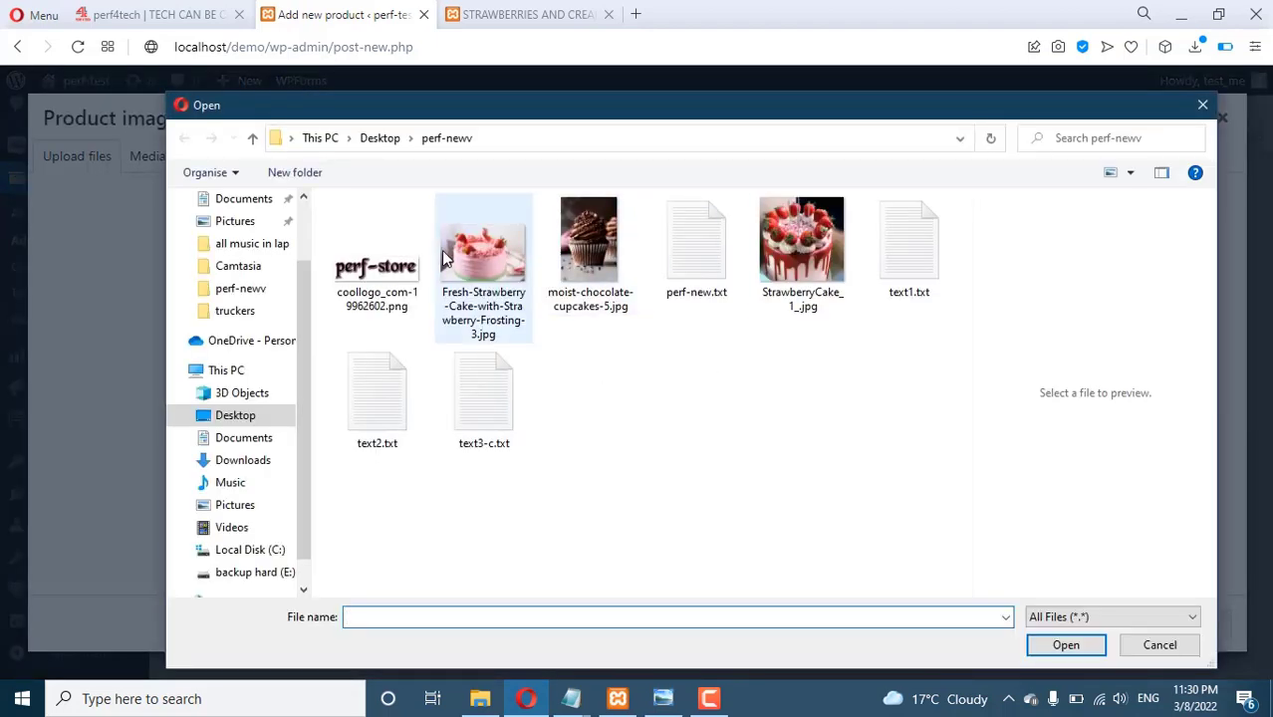
pyautogui.click(478, 269)
pyautogui.click(1055, 644)
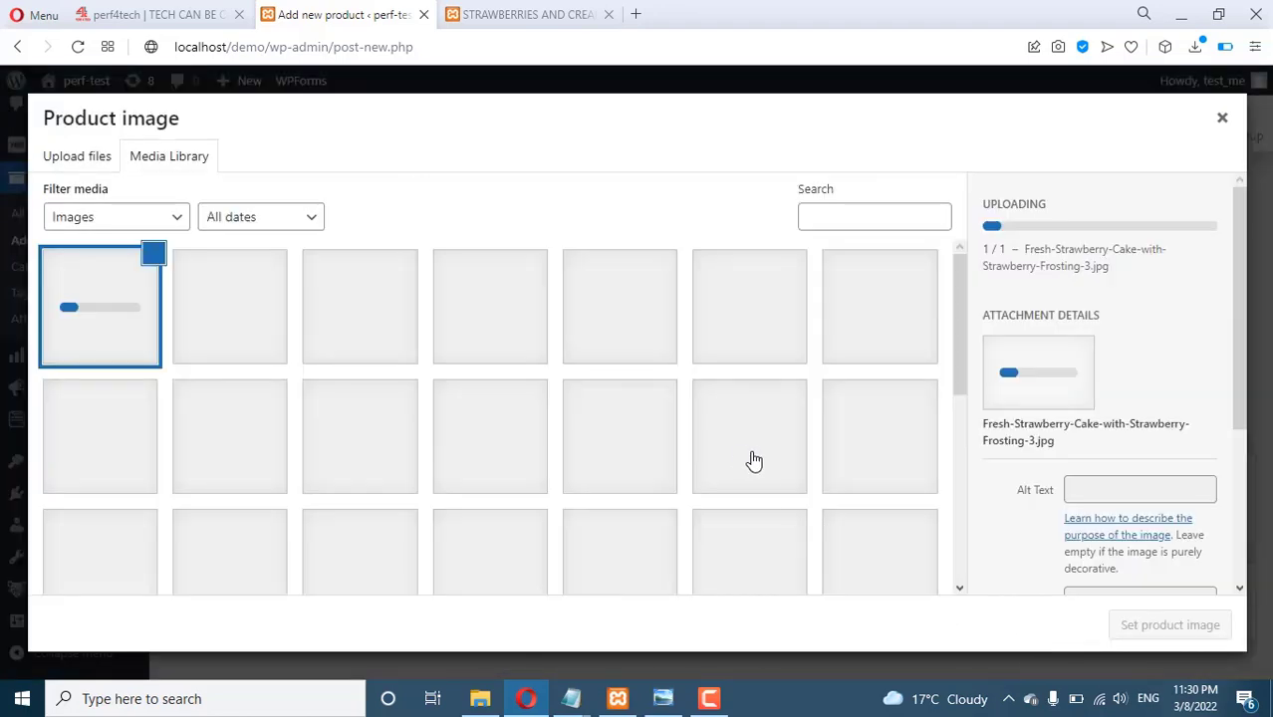
pyautogui.click(1161, 628)
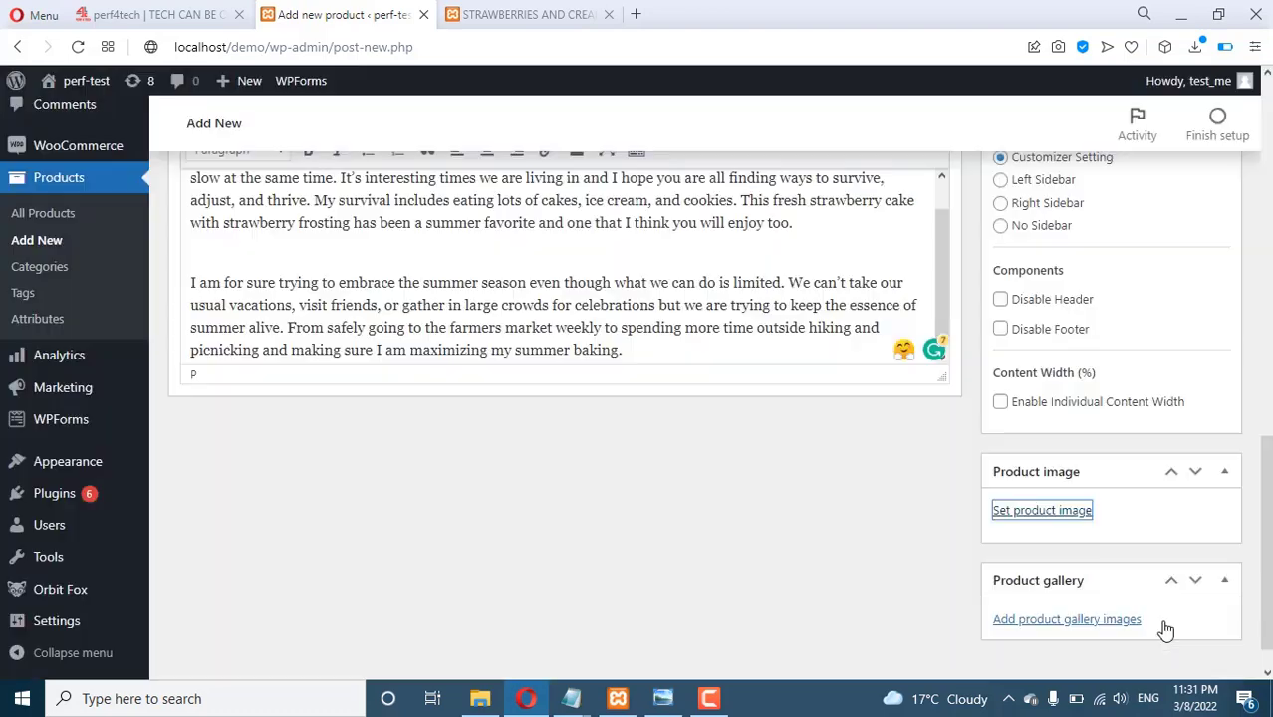
# Assign the strawberry frosting cake to the cake category and publish the product.
pyautogui.scroll(10, 1106, 543)
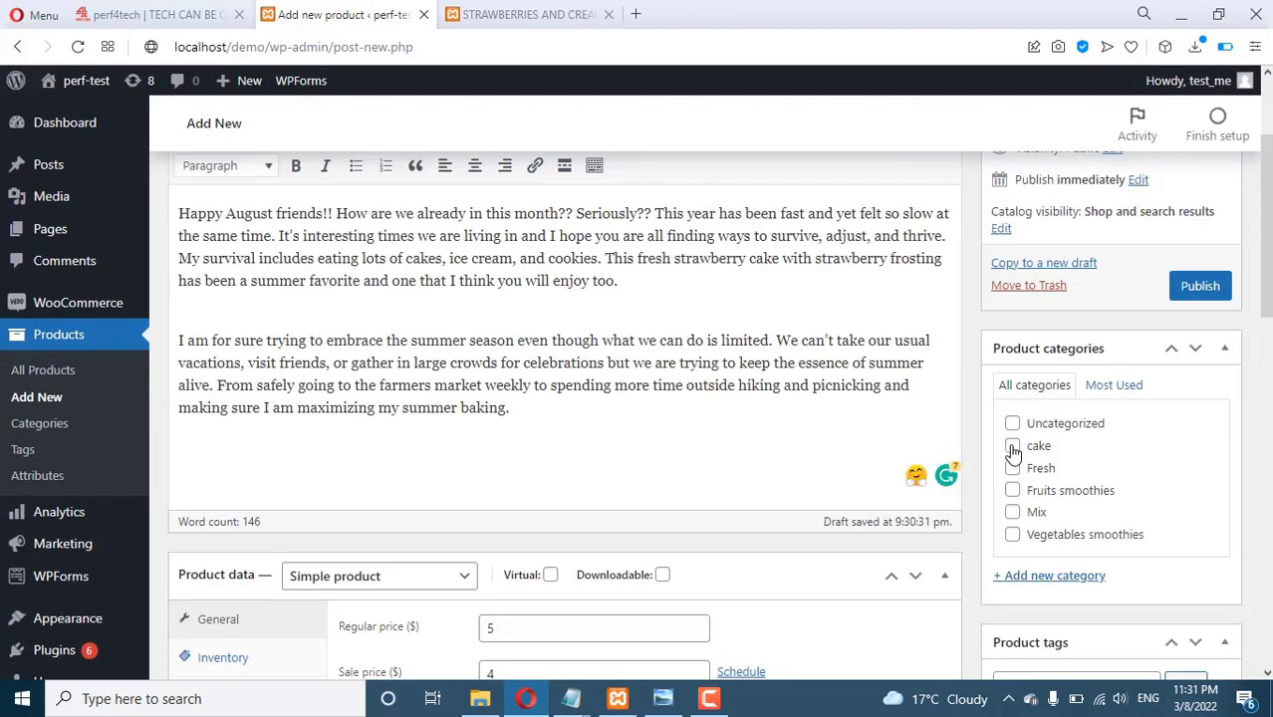
pyautogui.click(1200, 287)
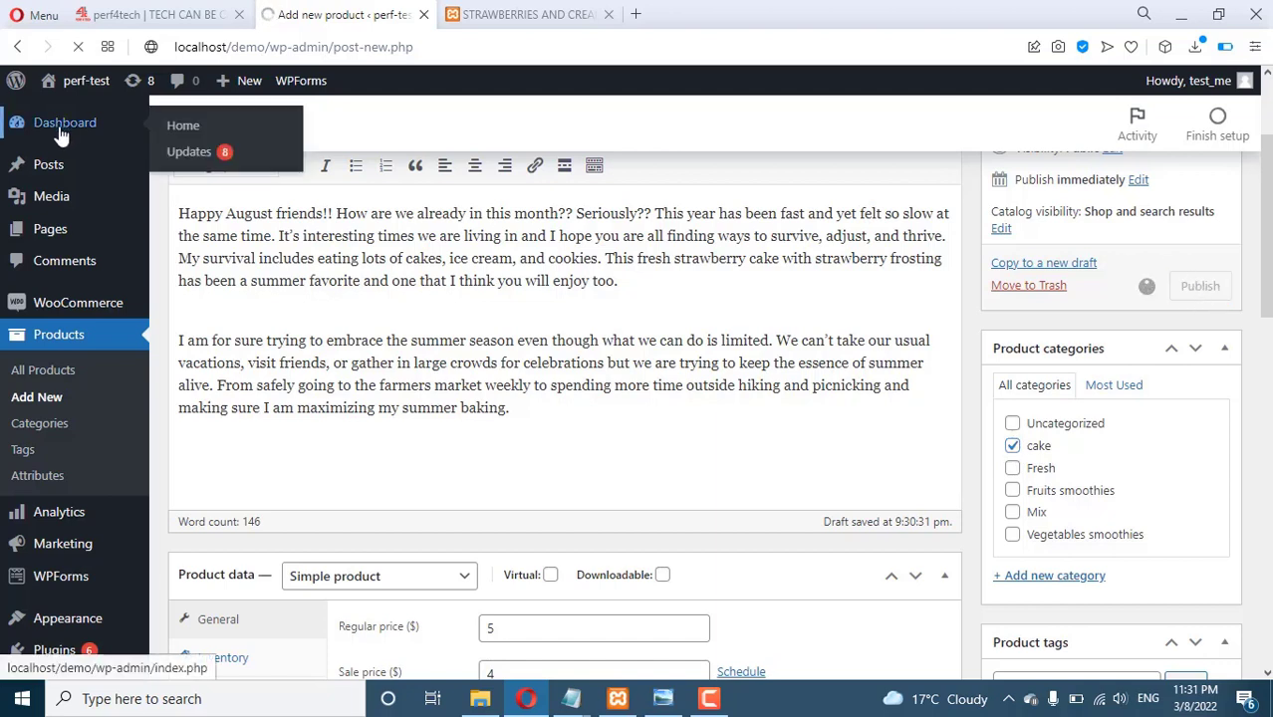
pyautogui.moveTo(114, 312)
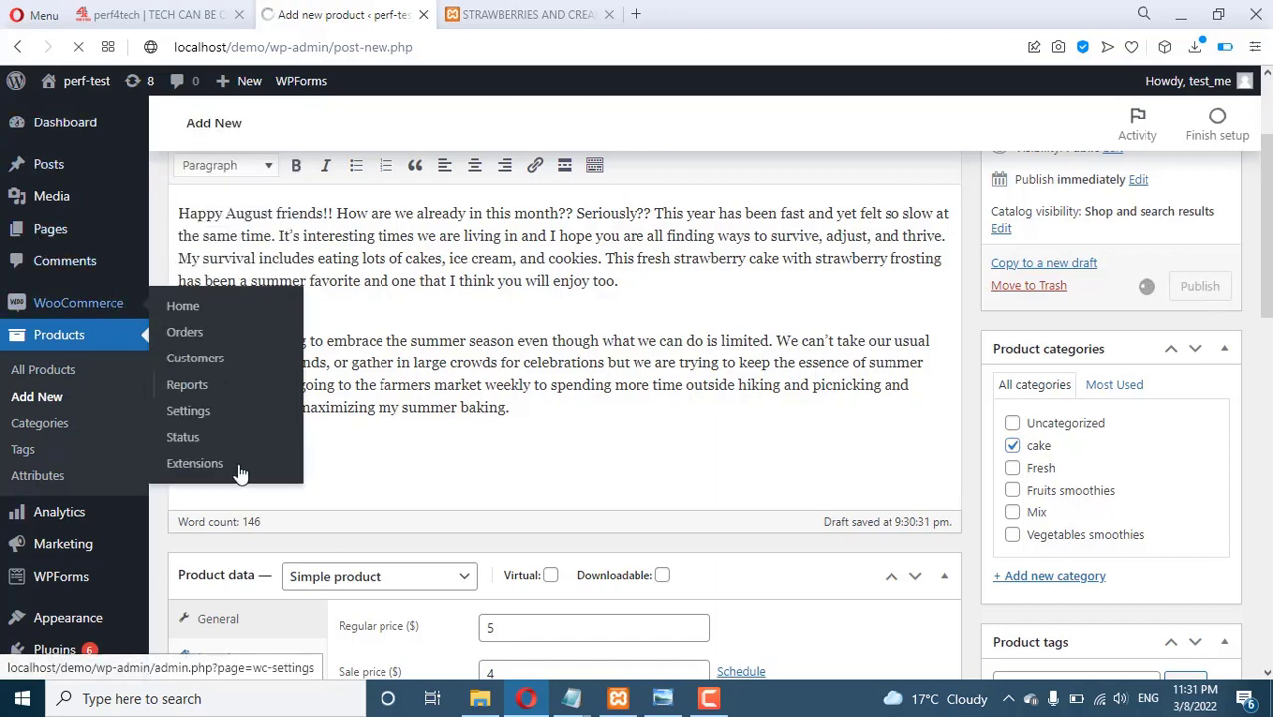
pyautogui.scroll(3, 700, 404)
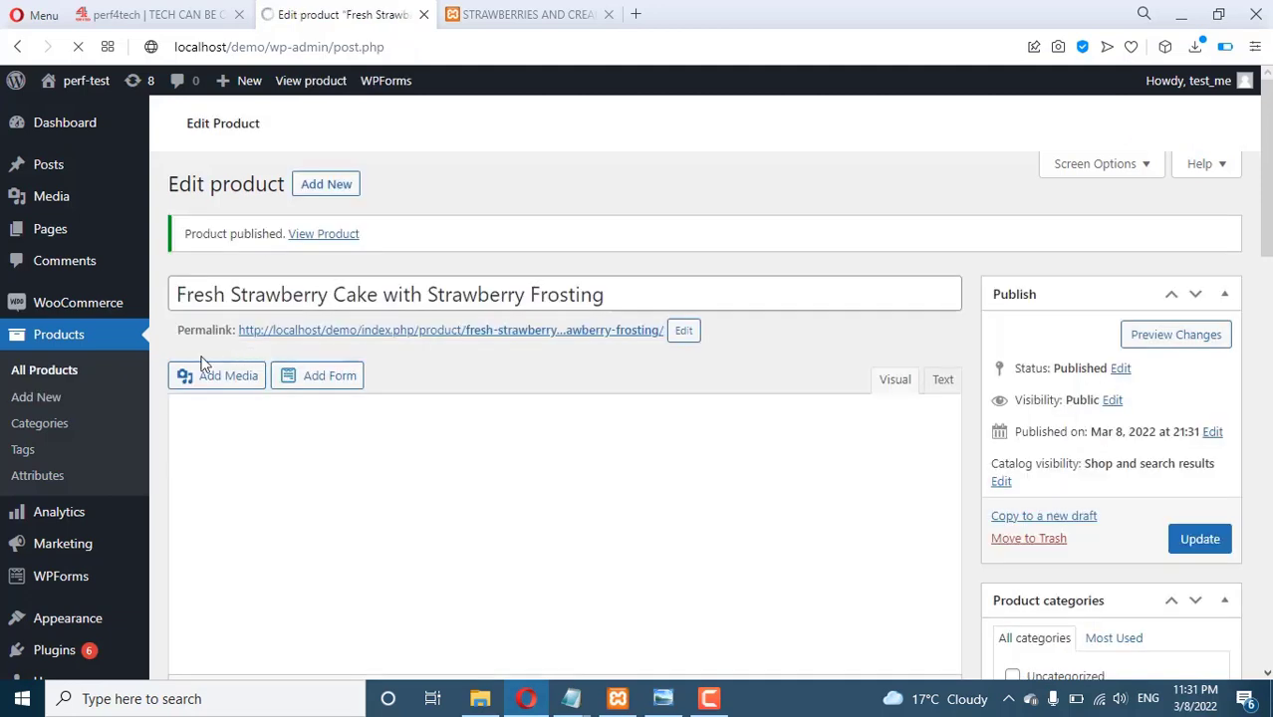
# Start another new product and name it "Super Moist Chocolate Cupcakes", copying the title line from text3-c.txt in the perf-newv folder.
pyautogui.click(47, 401)
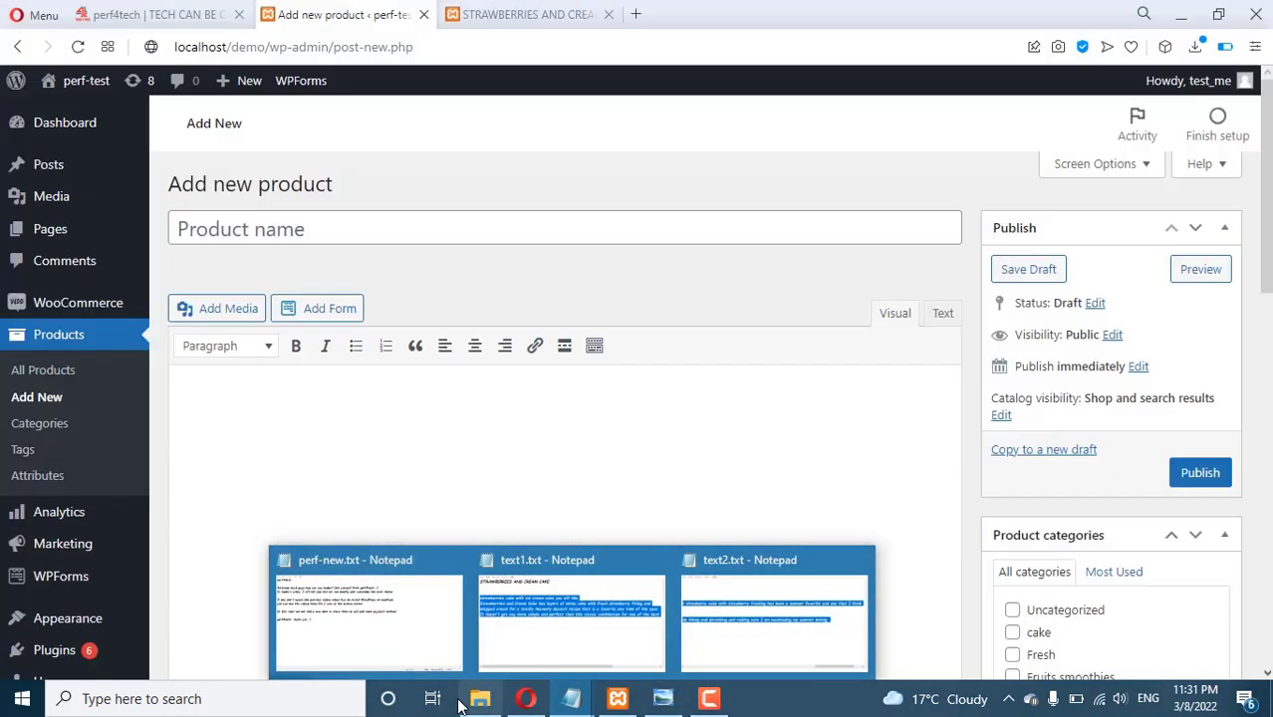
pyautogui.click(484, 694)
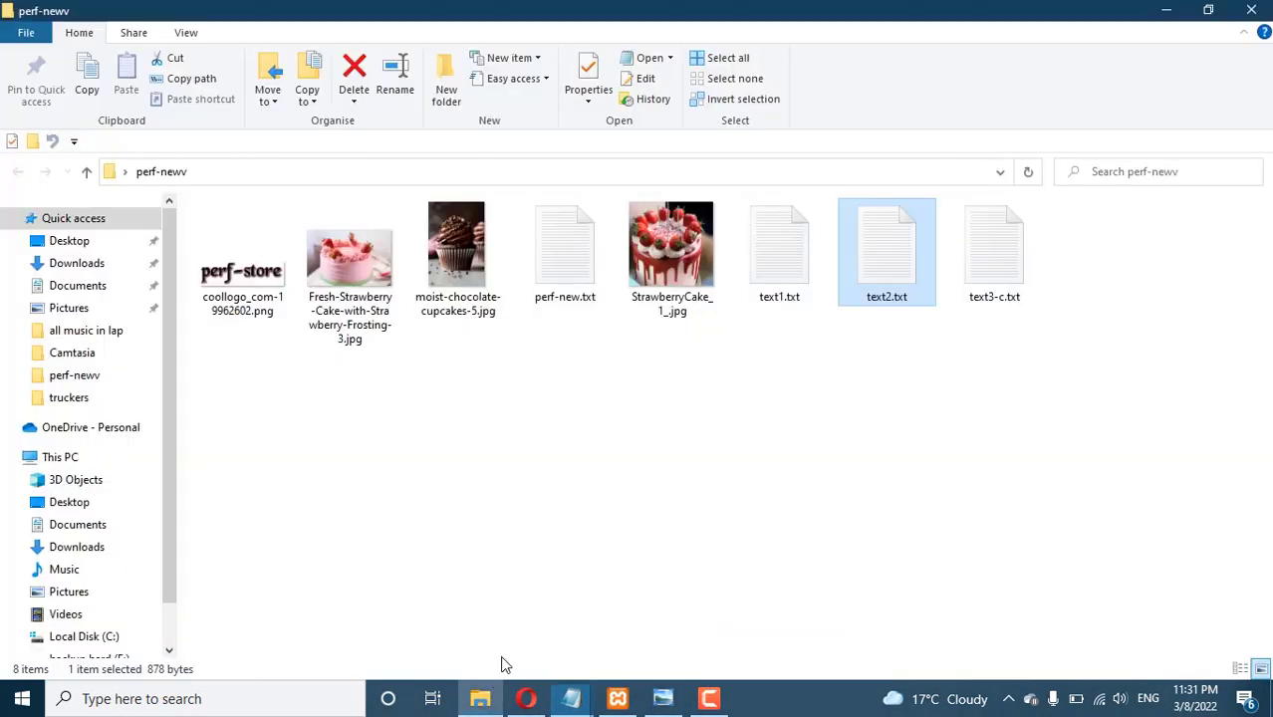
pyautogui.doubleClick(1006, 255)
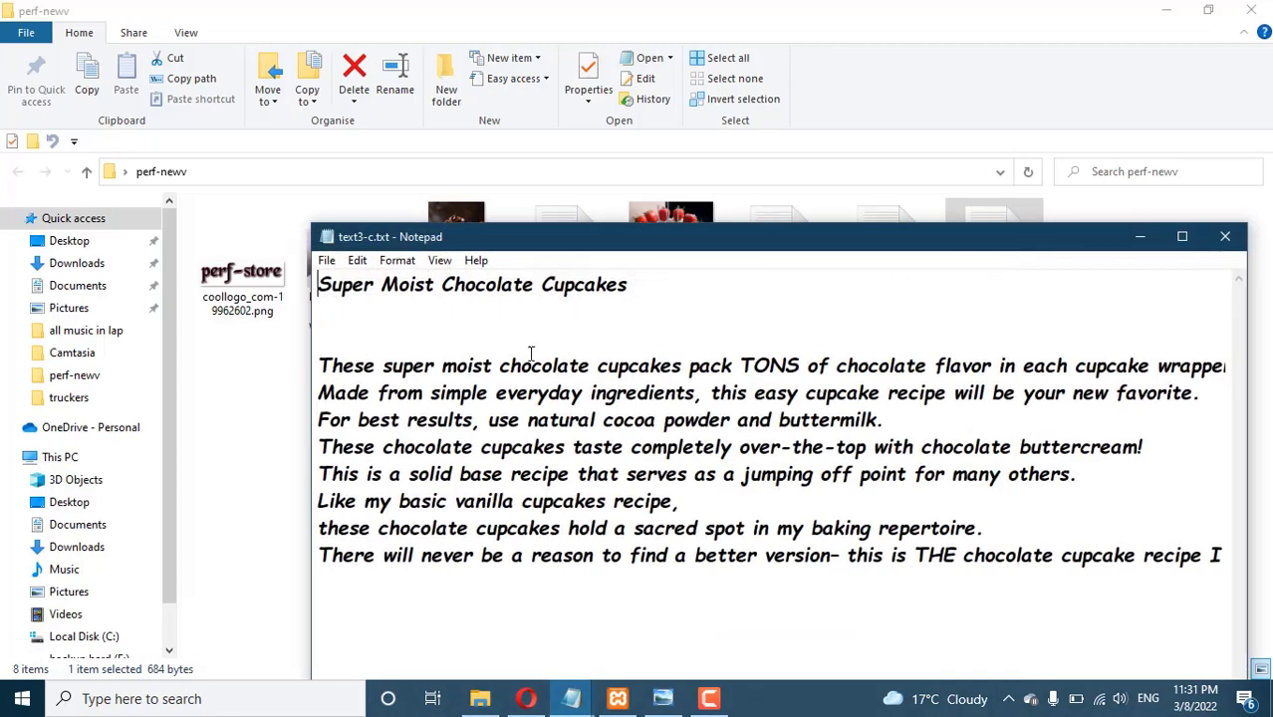
pyautogui.moveTo(688, 301); pyautogui.dragTo(306, 289)
pyautogui.rightClick(347, 276)
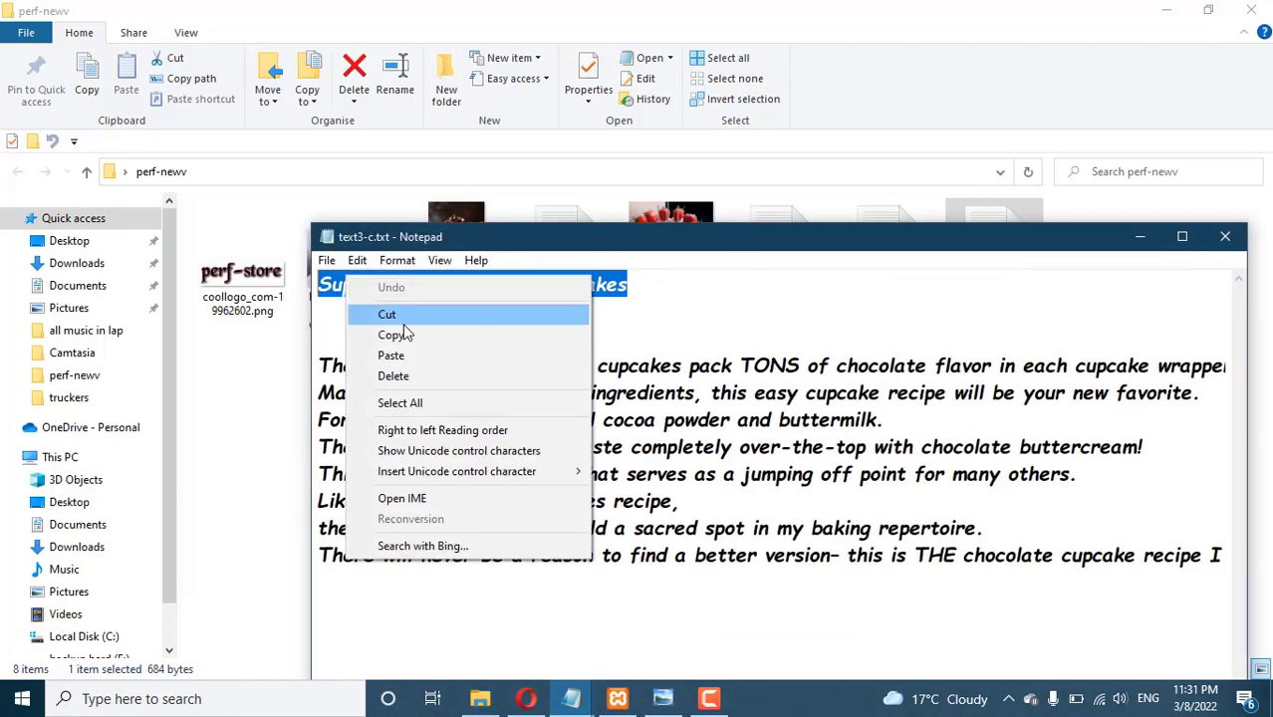
pyautogui.click(391, 333)
pyautogui.click(528, 700)
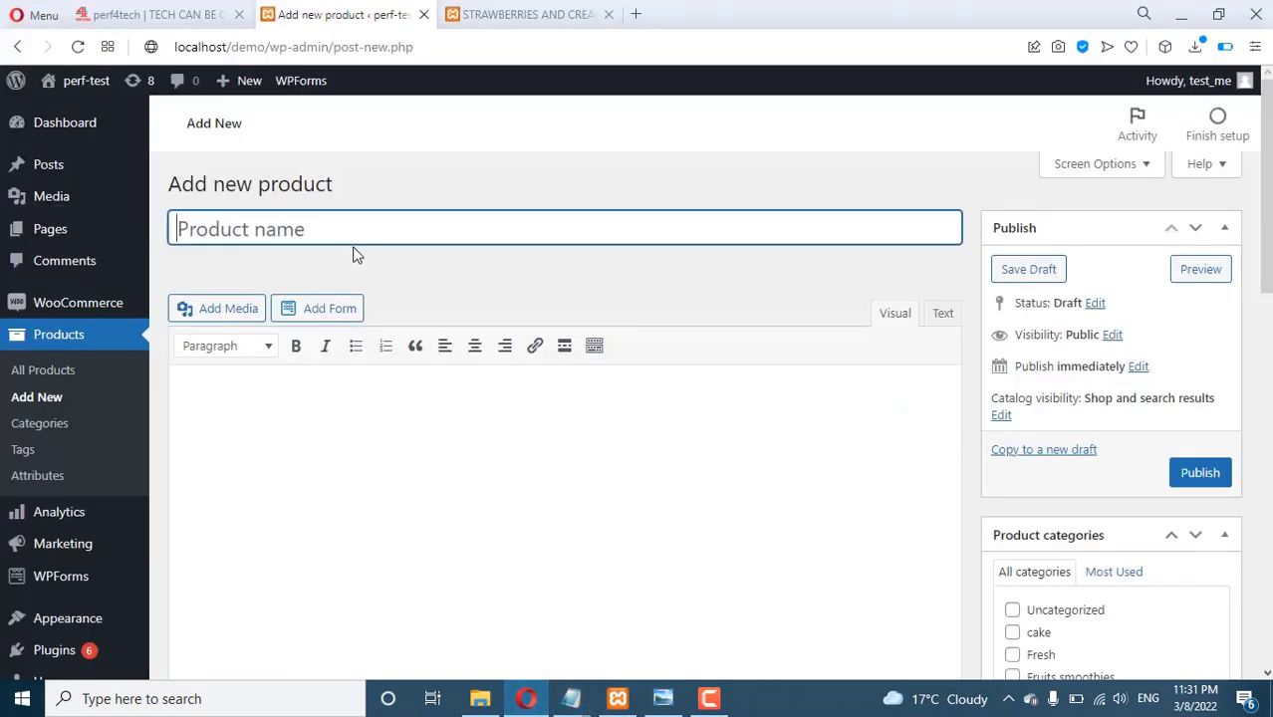
pyautogui.click(348, 221)
pyautogui.hotkey('ctrl', 'v')
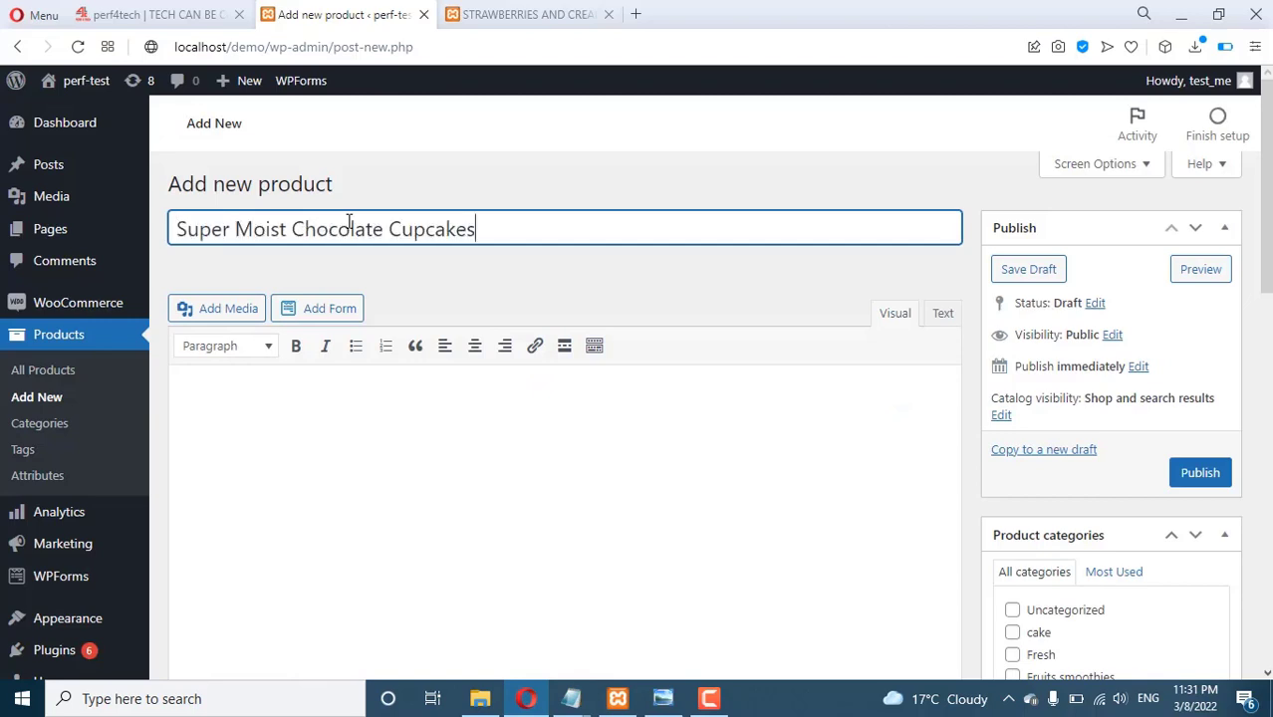
# Copy the body text below the title in text3-c.txt into the cupcakes' main product description.
pyautogui.click(480, 698)
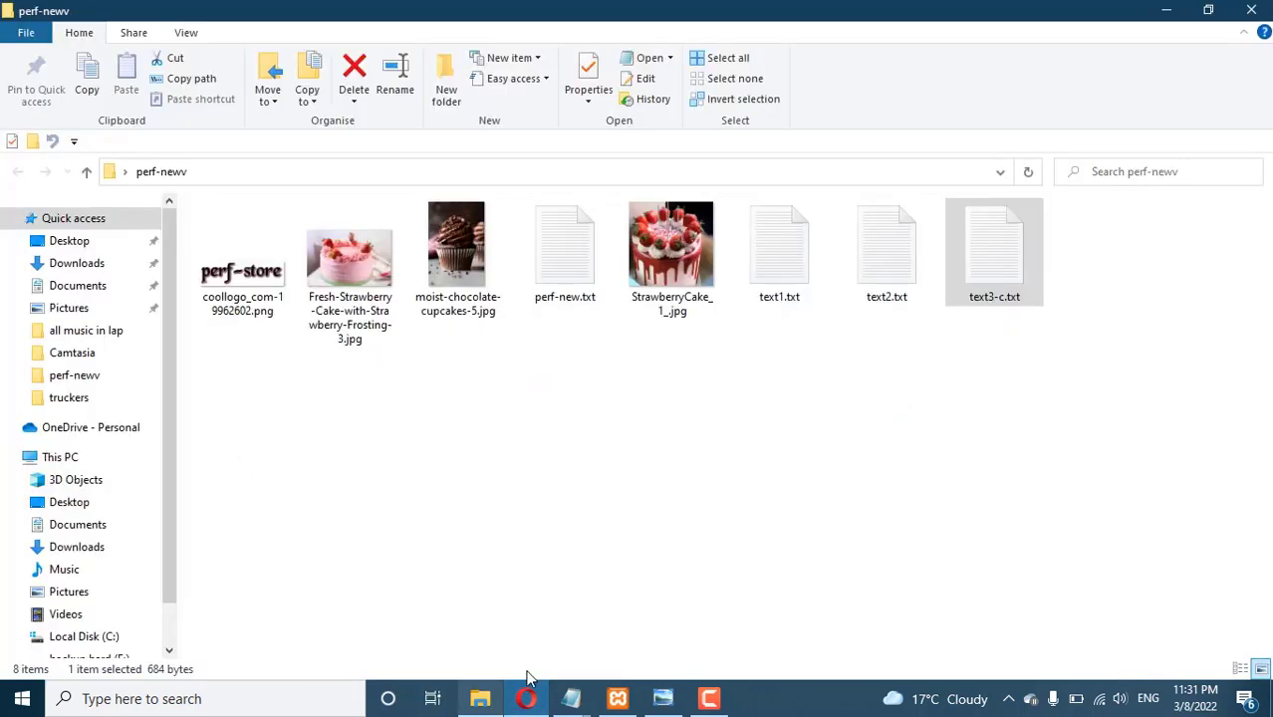
pyautogui.click(570, 698)
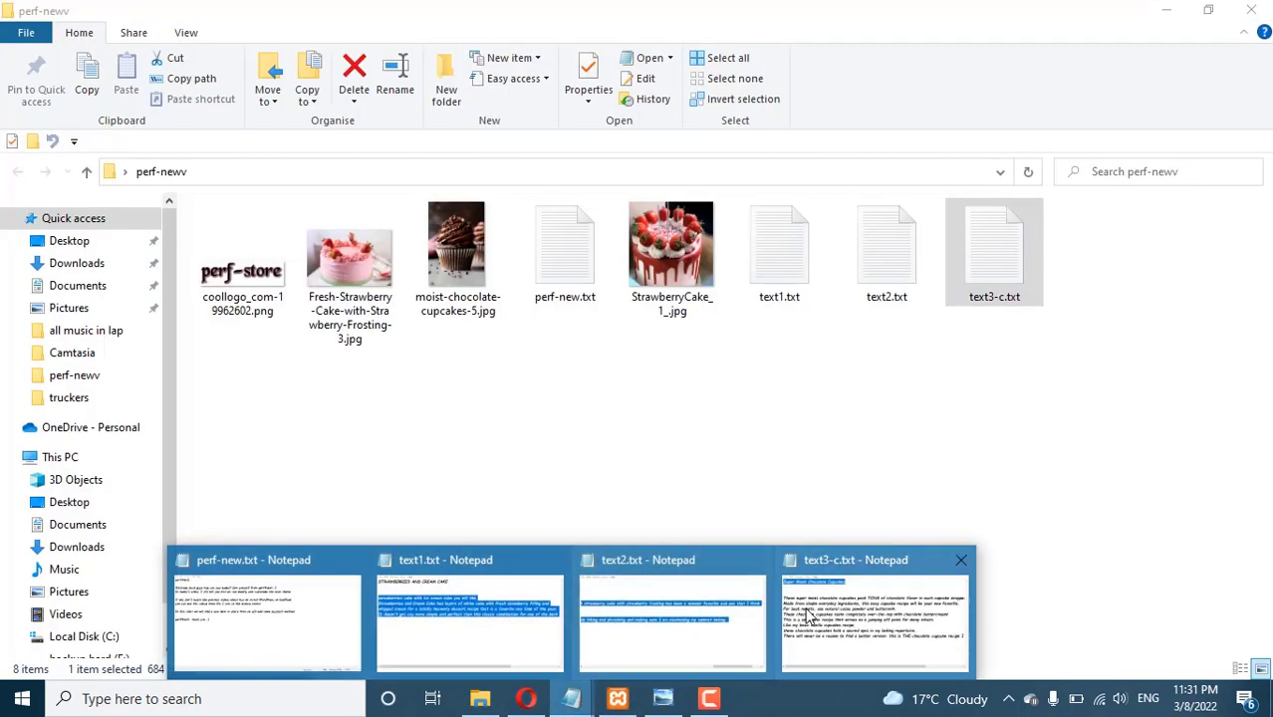
pyautogui.click(834, 628)
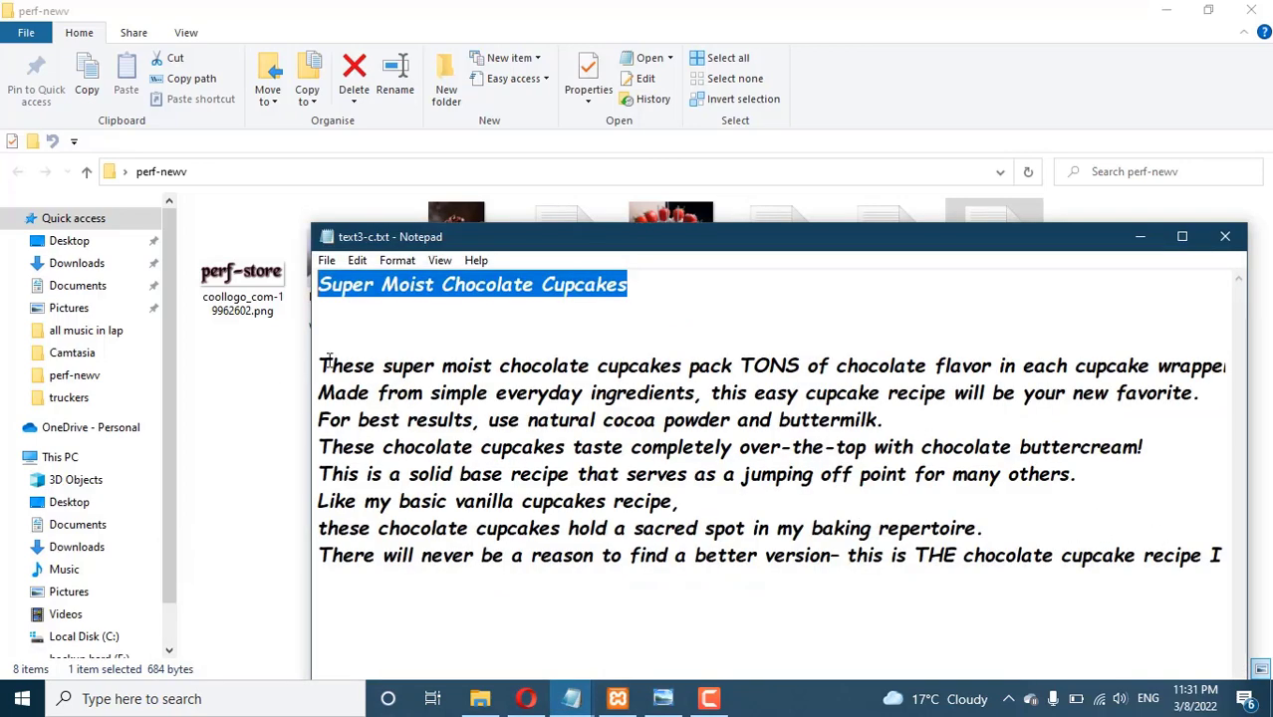
pyautogui.moveTo(319, 366); pyautogui.dragTo(1082, 627)
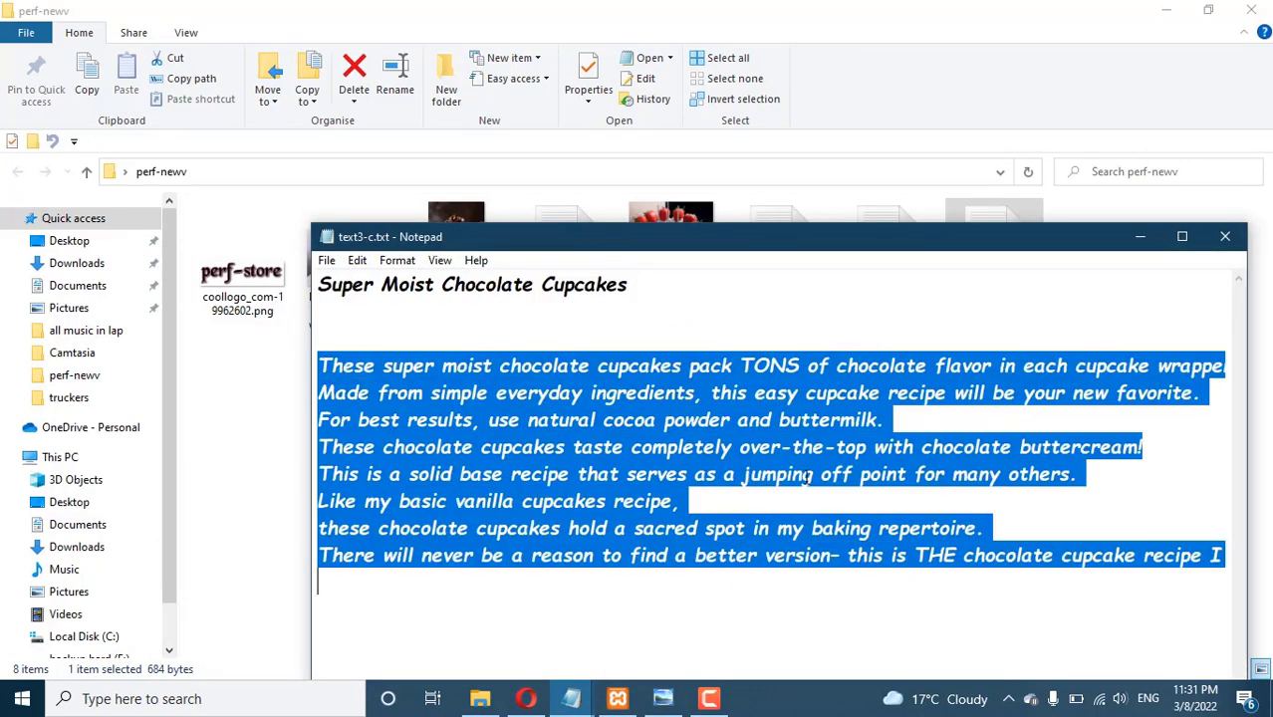
pyautogui.rightClick(592, 400)
pyautogui.click(628, 173)
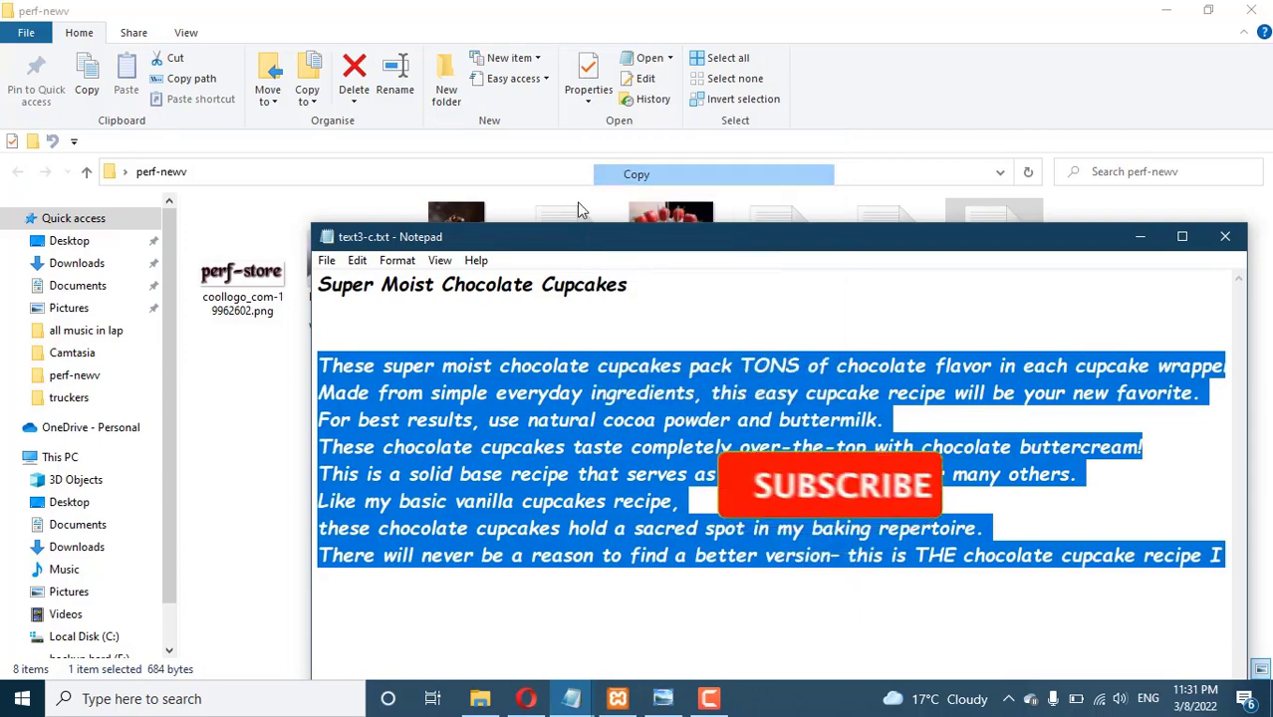
pyautogui.click(526, 698)
pyautogui.click(261, 398)
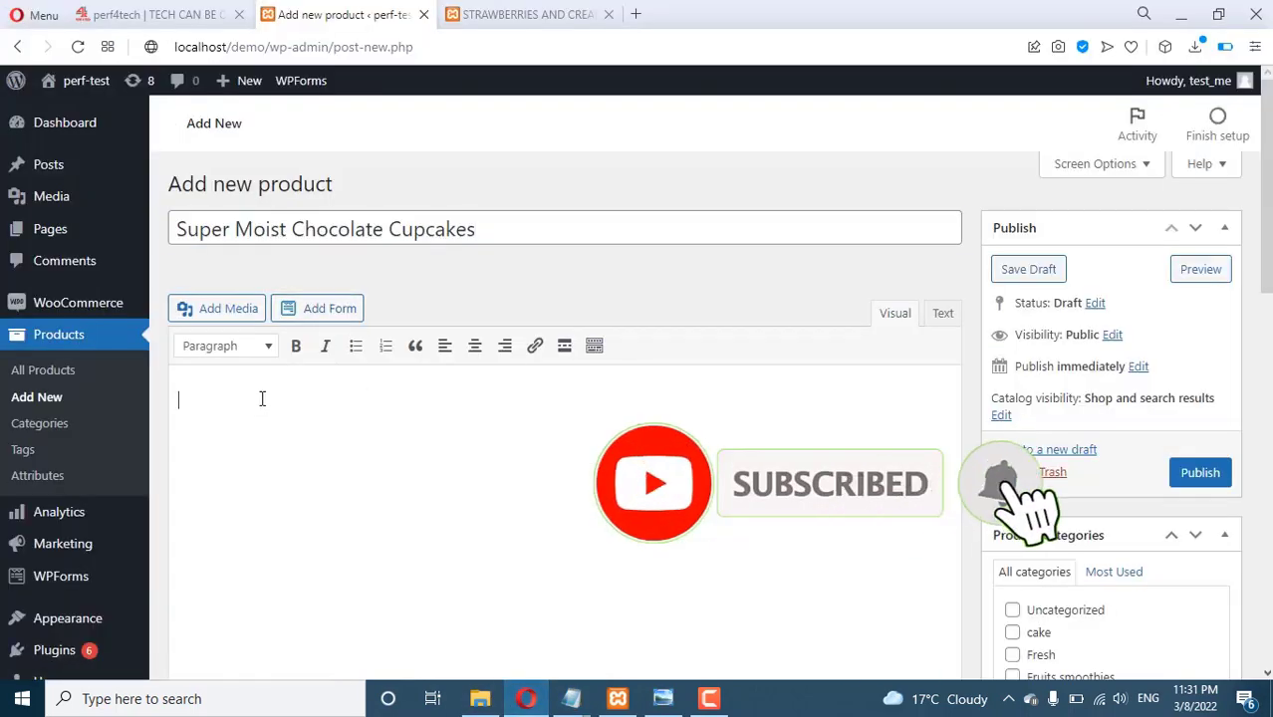
pyautogui.hotkey('ctrl', 'v')
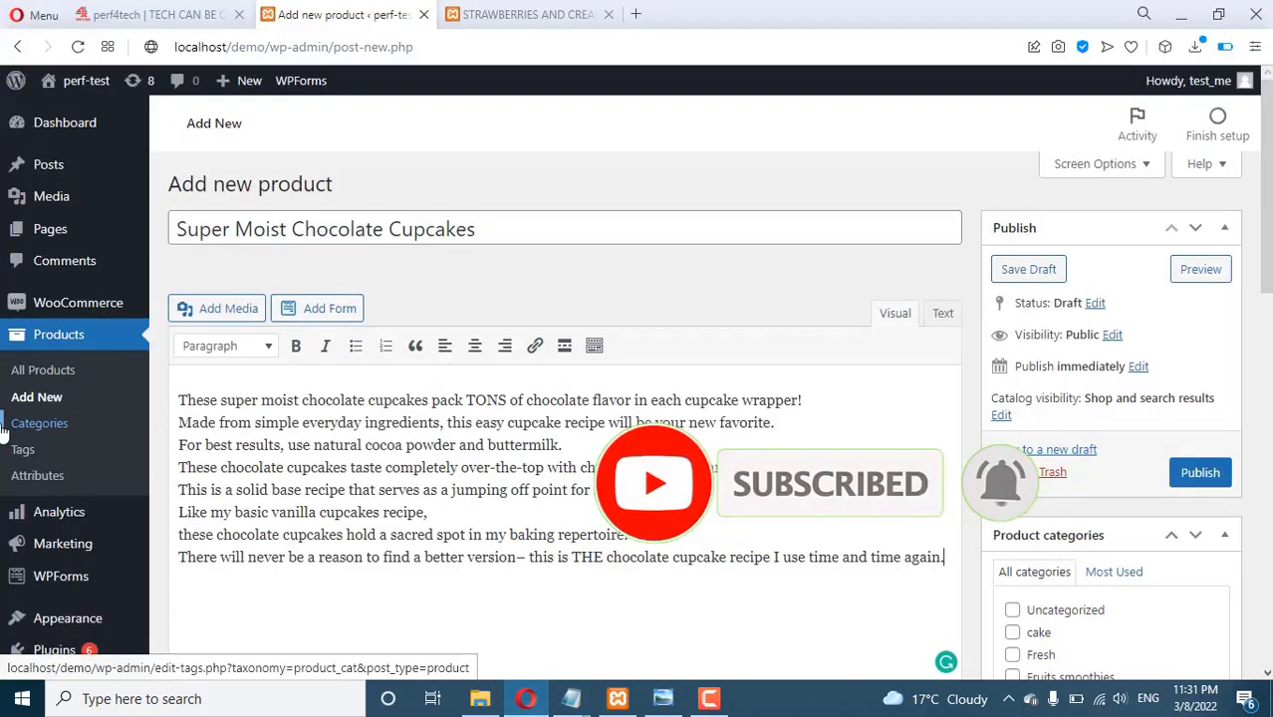
# Paste the copied cupcake body text into the product short description.
pyautogui.scroll(-10, 478, 284)
pyautogui.click(360, 319)
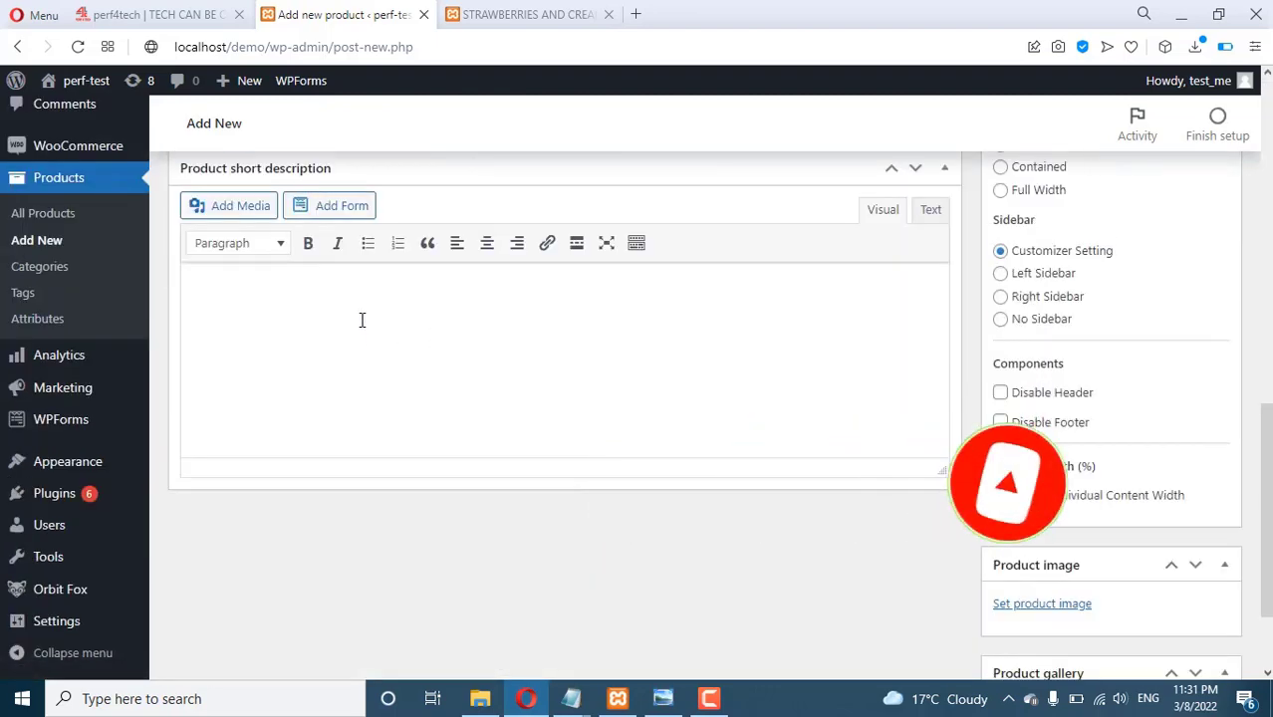
pyautogui.hotkey('ctrl', 'v')
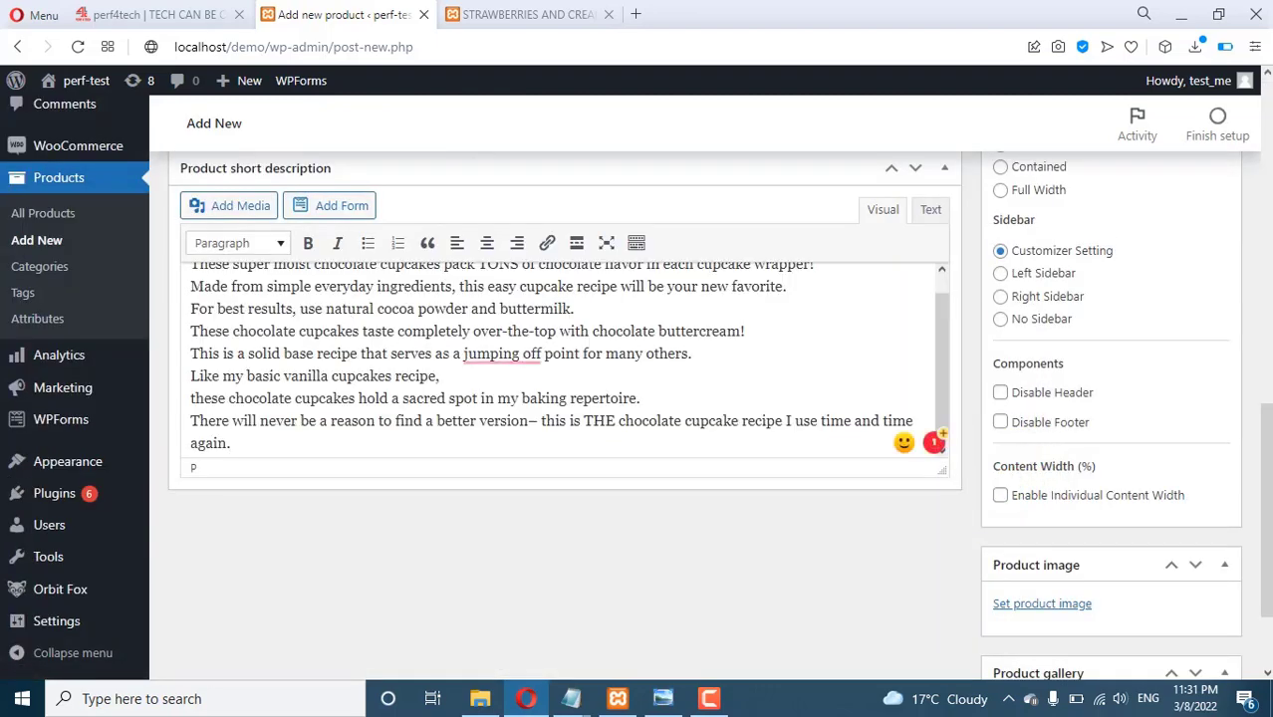
# Set the cupcakes' regular price to $10 and their sale price to $5.
pyautogui.scroll(5, 577, 281)
pyautogui.click(582, 338)
pyautogui.write('10')
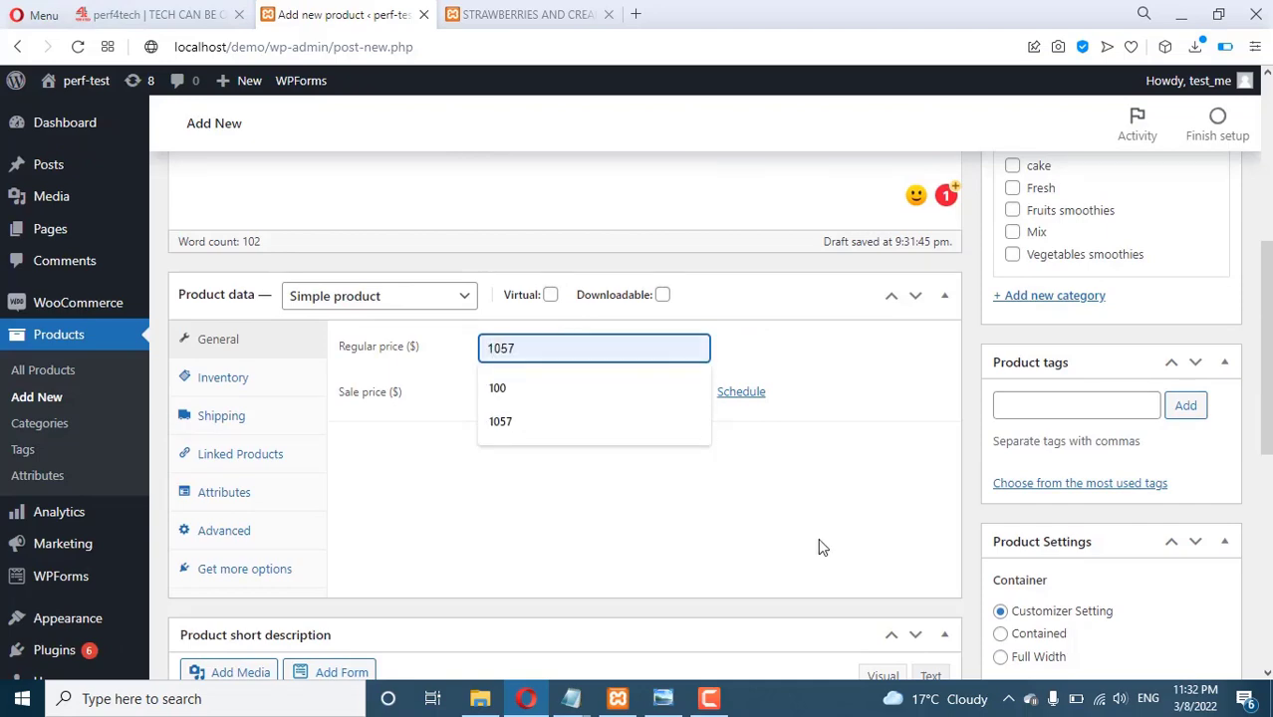
pyautogui.click(568, 396)
pyautogui.write('5')
# Assign the Super Moist Chocolate Cupcakes to the cake category and publish the product.
pyautogui.scroll(2, 1208, 215)
pyautogui.scroll(1, 1208, 215)
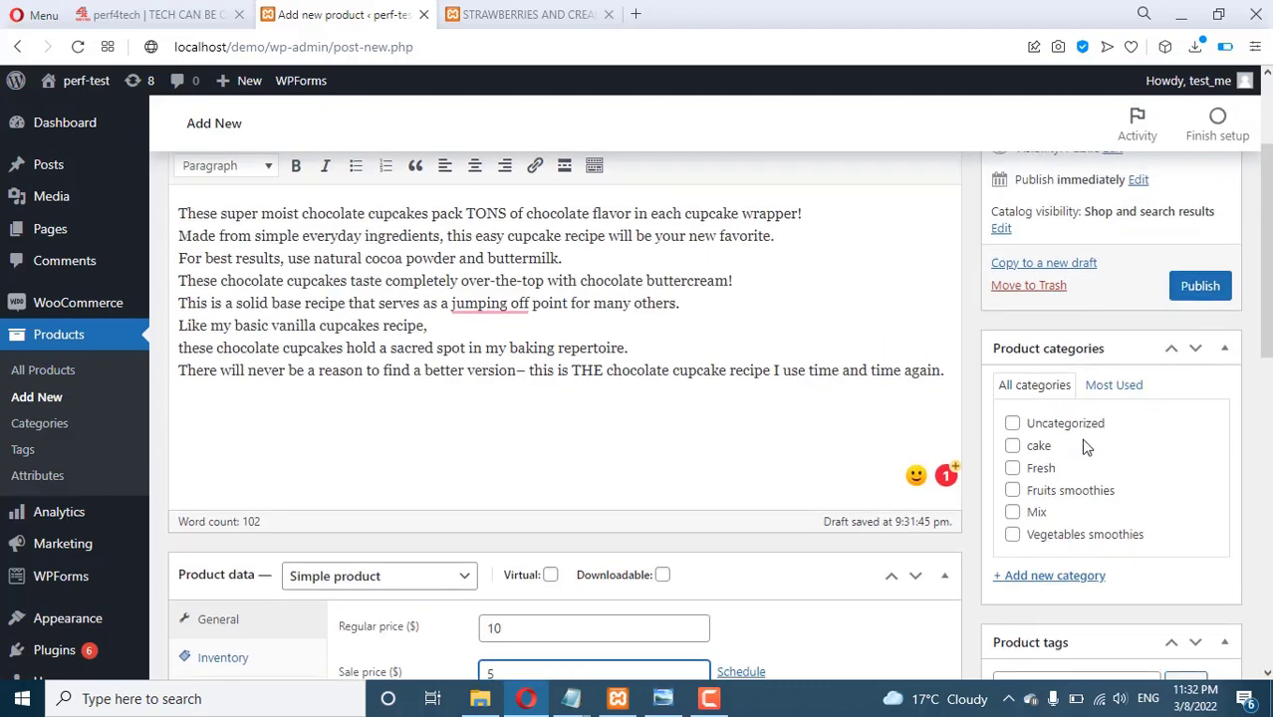
pyautogui.click(1014, 446)
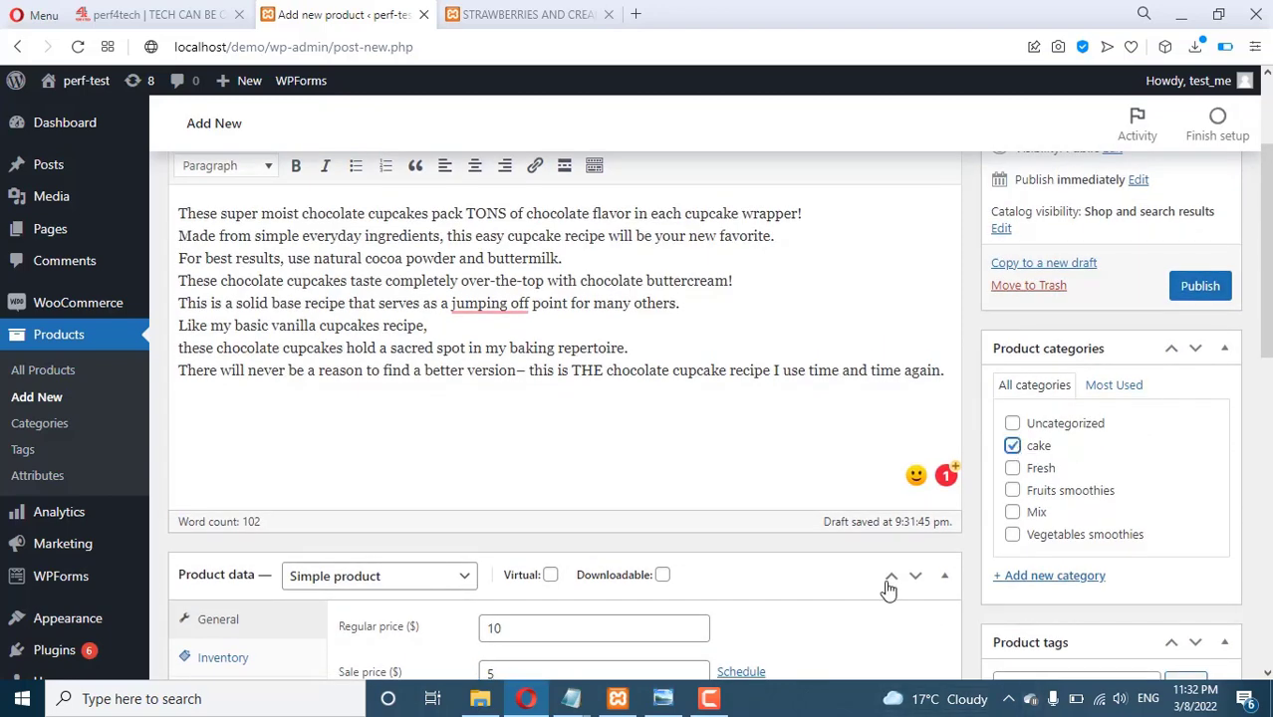
pyautogui.scroll(2, 1089, 493)
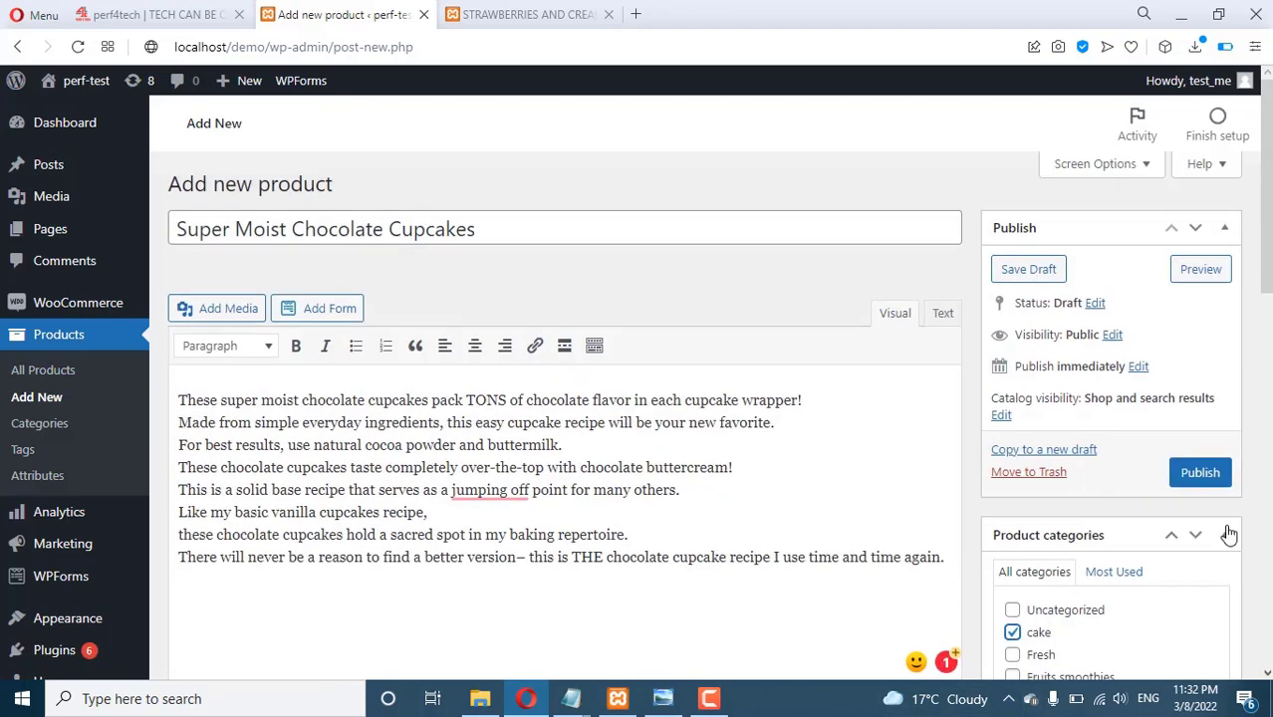
pyautogui.click(1200, 474)
pyautogui.scroll(-10, 1052, 419)
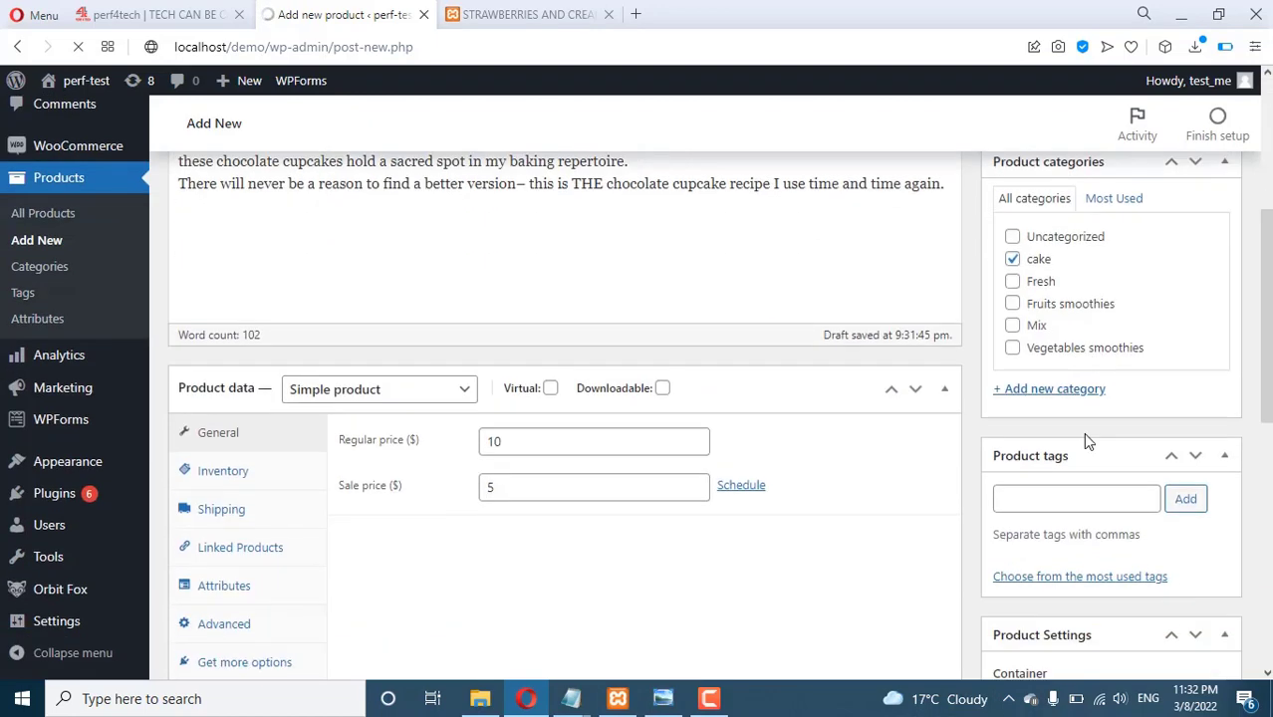
pyautogui.scroll(-4, 1050, 443)
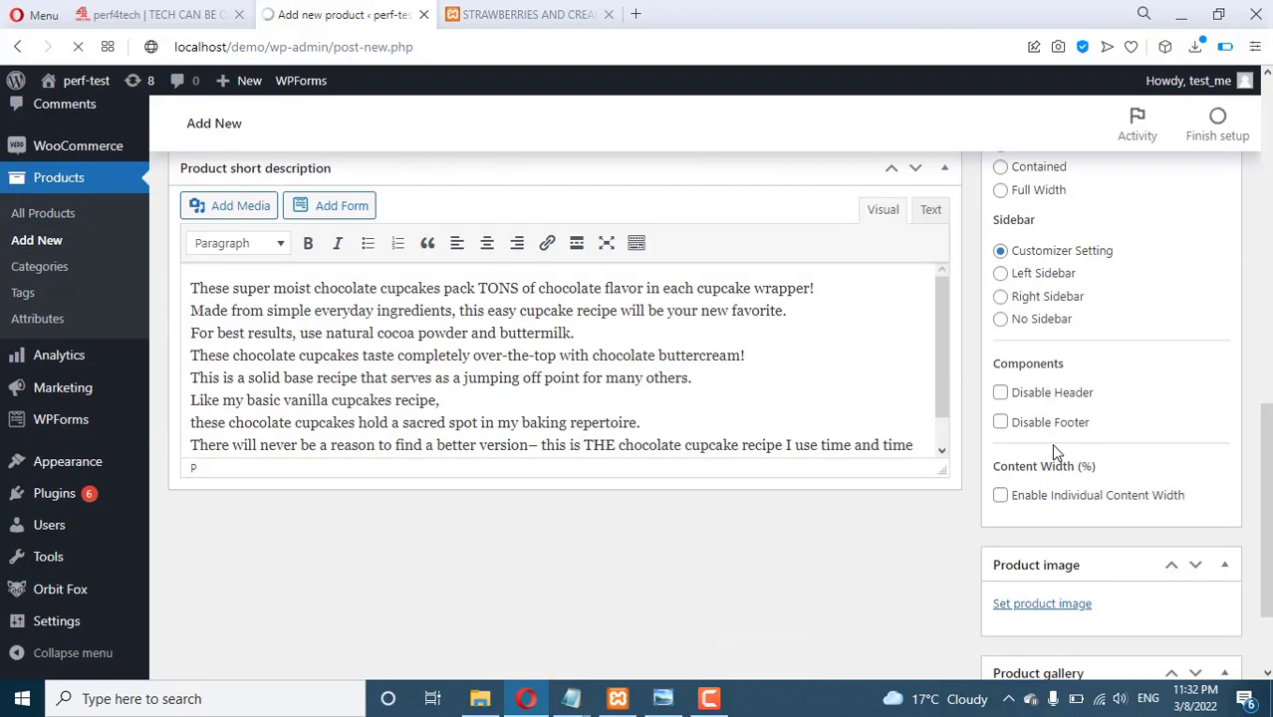
pyautogui.click(1054, 467)
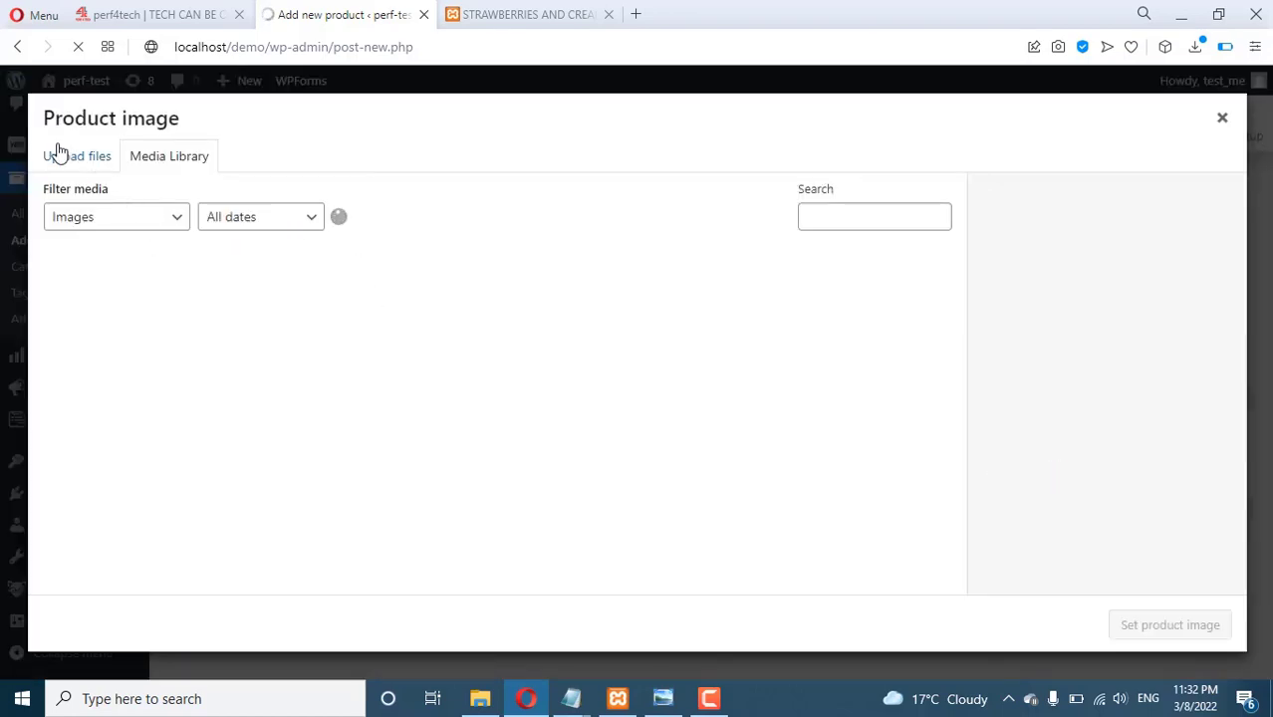
pyautogui.click(58, 151)
pyautogui.click(630, 404)
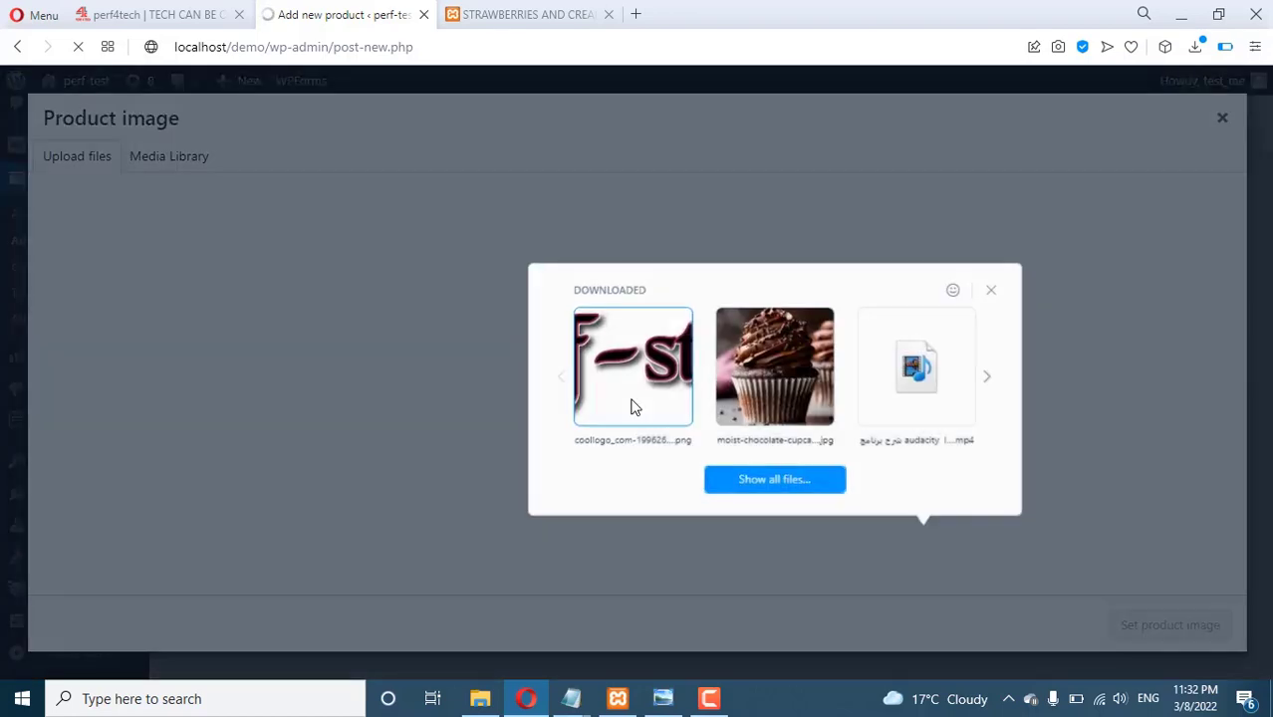
# Upload moist-chocolate-cupcakes-5.jpg as the cupcakes' product image and update the published product.
pyautogui.scroll(-10, 1142, 528)
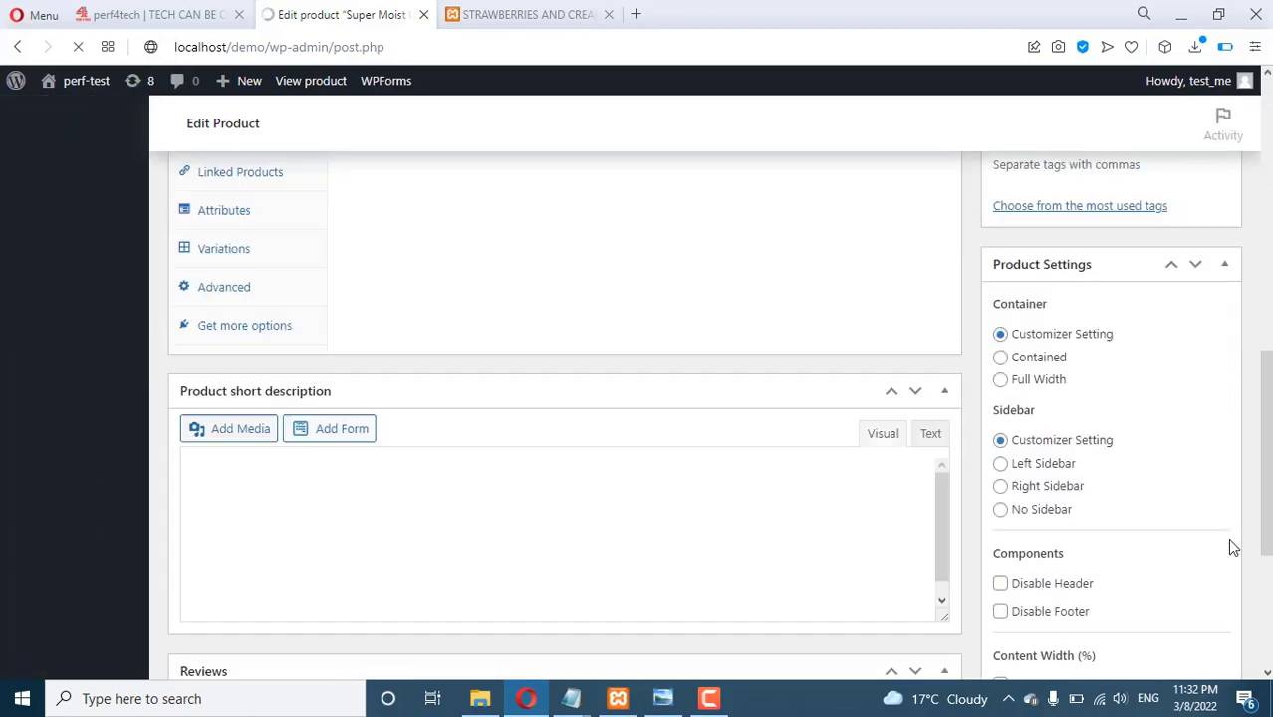
pyautogui.scroll(7, 1126, 537)
pyautogui.scroll(-10, 1084, 496)
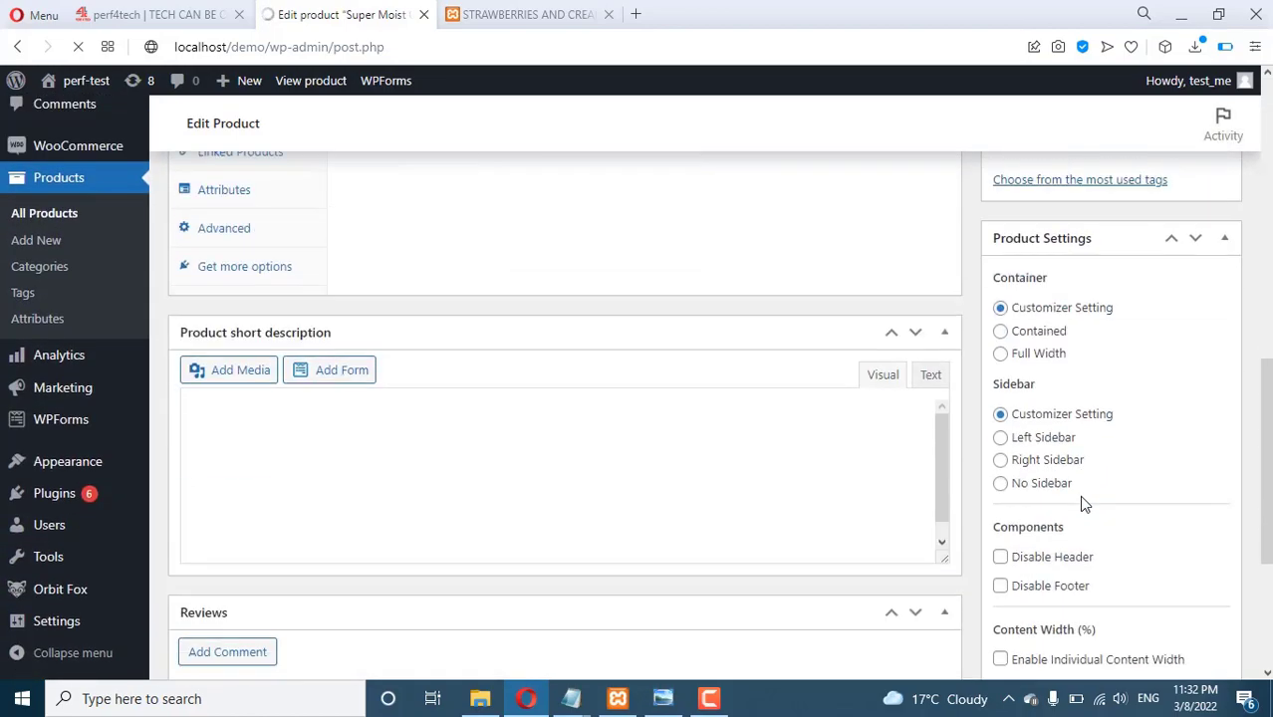
pyautogui.click(1042, 498)
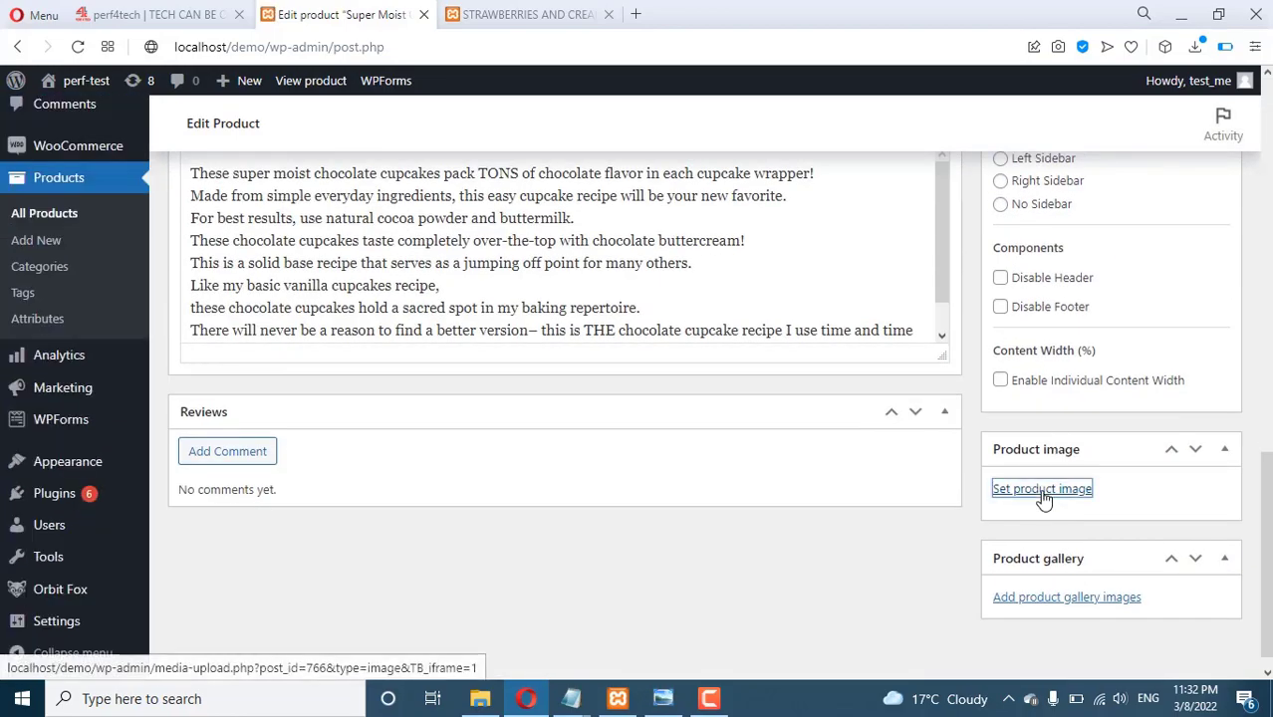
pyautogui.click(674, 403)
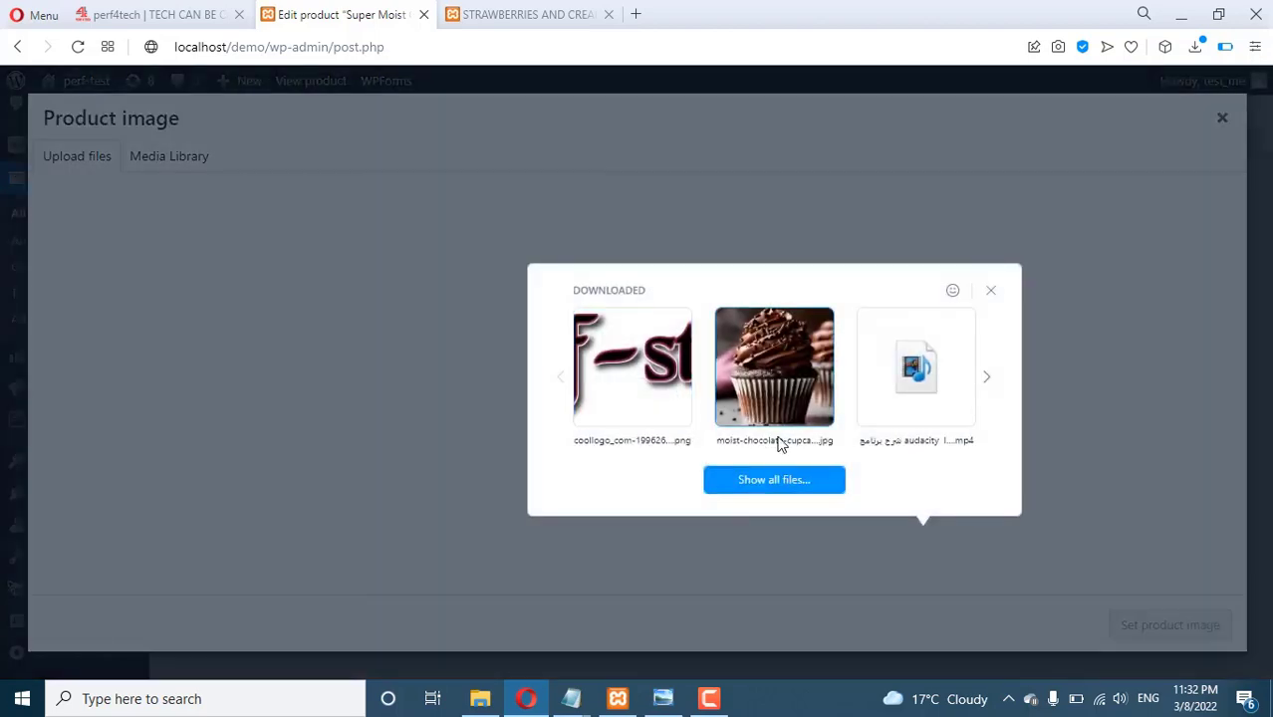
pyautogui.click(780, 387)
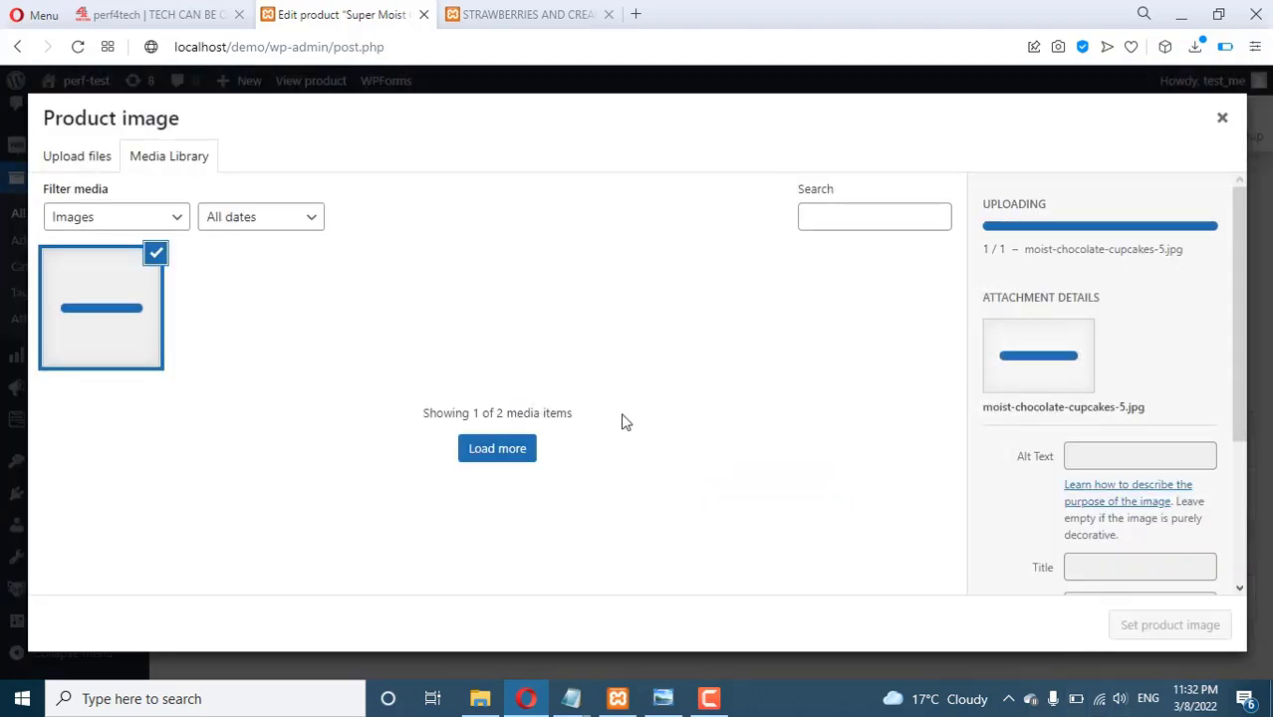
pyautogui.click(1180, 624)
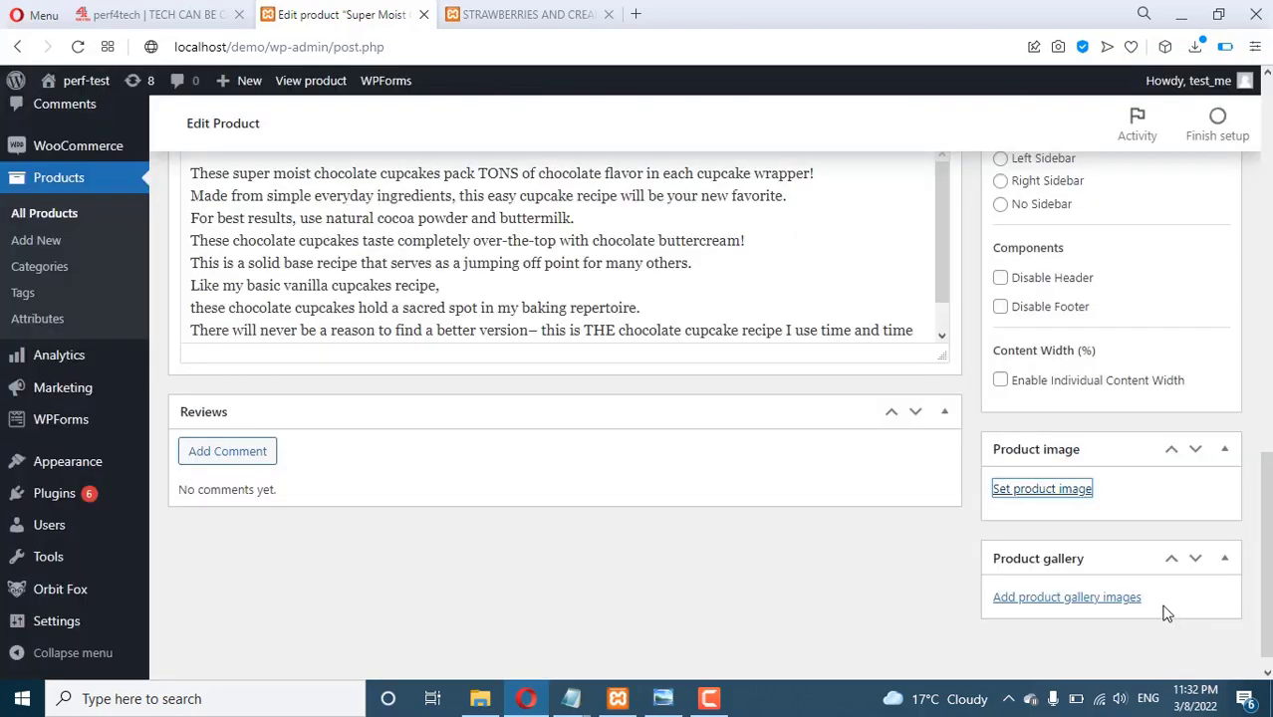
pyautogui.scroll(8, 1170, 598)
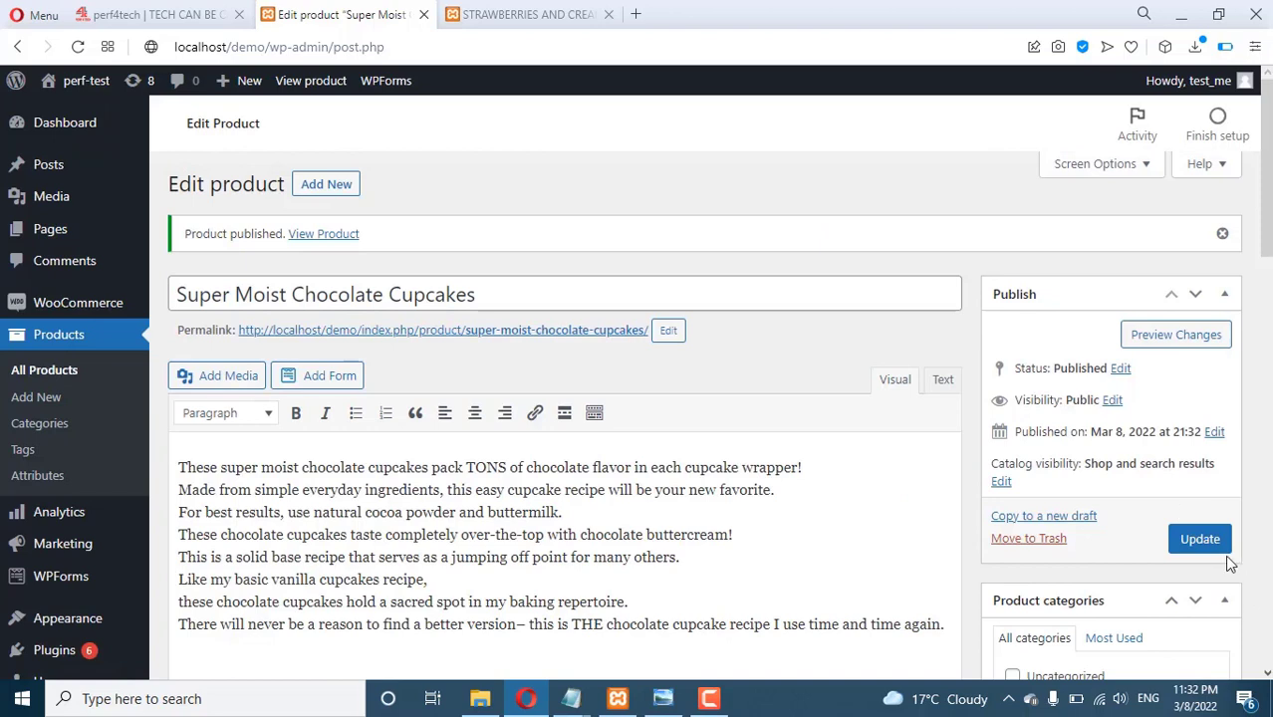
pyautogui.click(1199, 540)
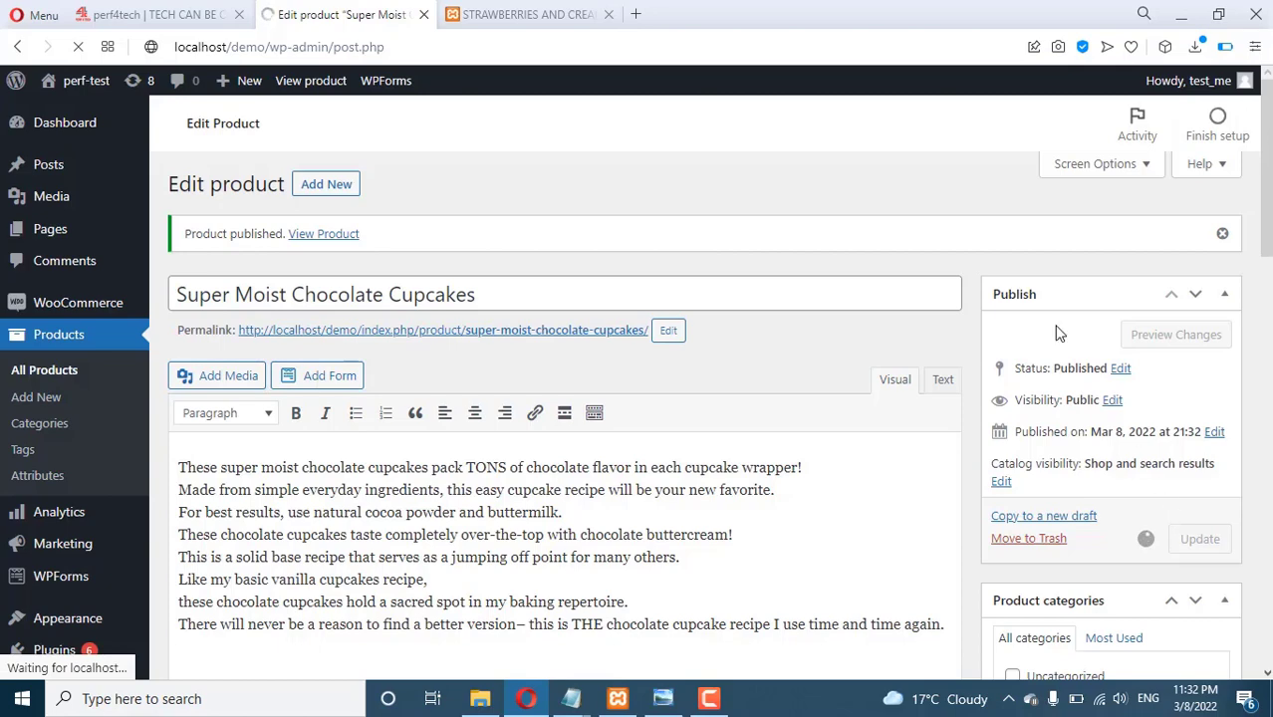
# Load the storefront at localhost/demo in the product preview tab and show the shop's cake category.
pyautogui.click(553, 13)
pyautogui.click(19, 48)
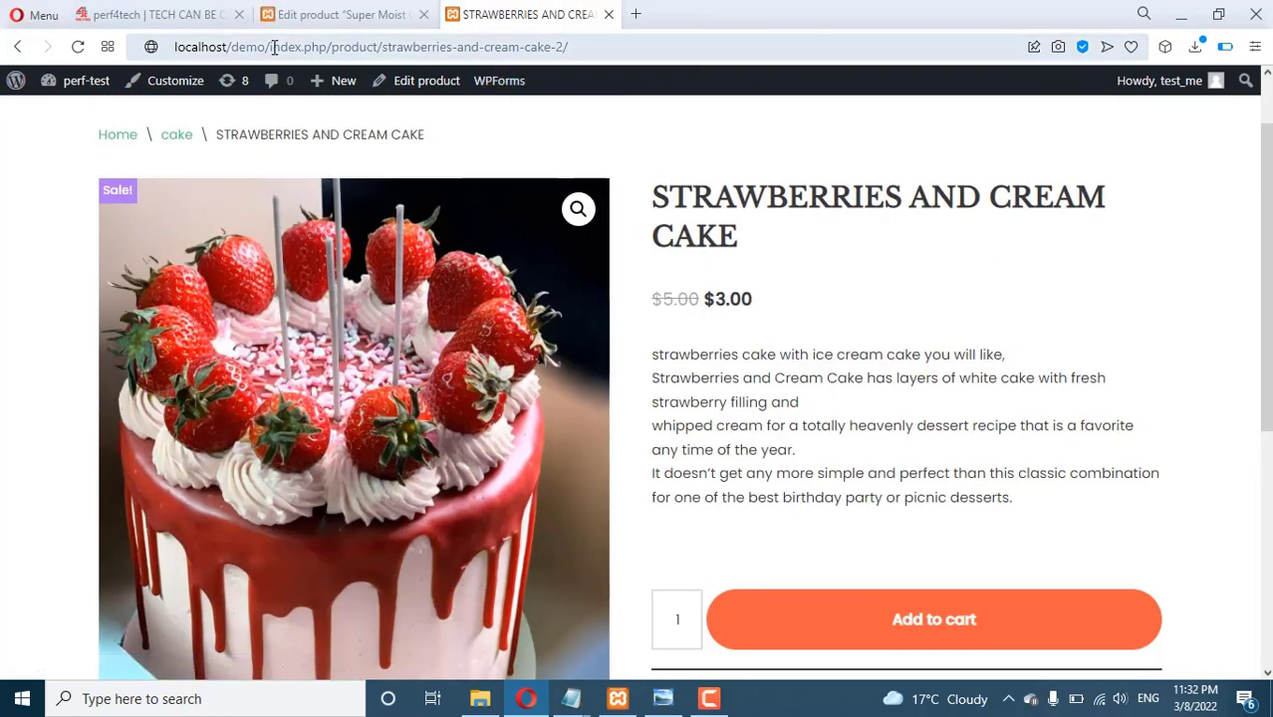
pyautogui.click(701, 55)
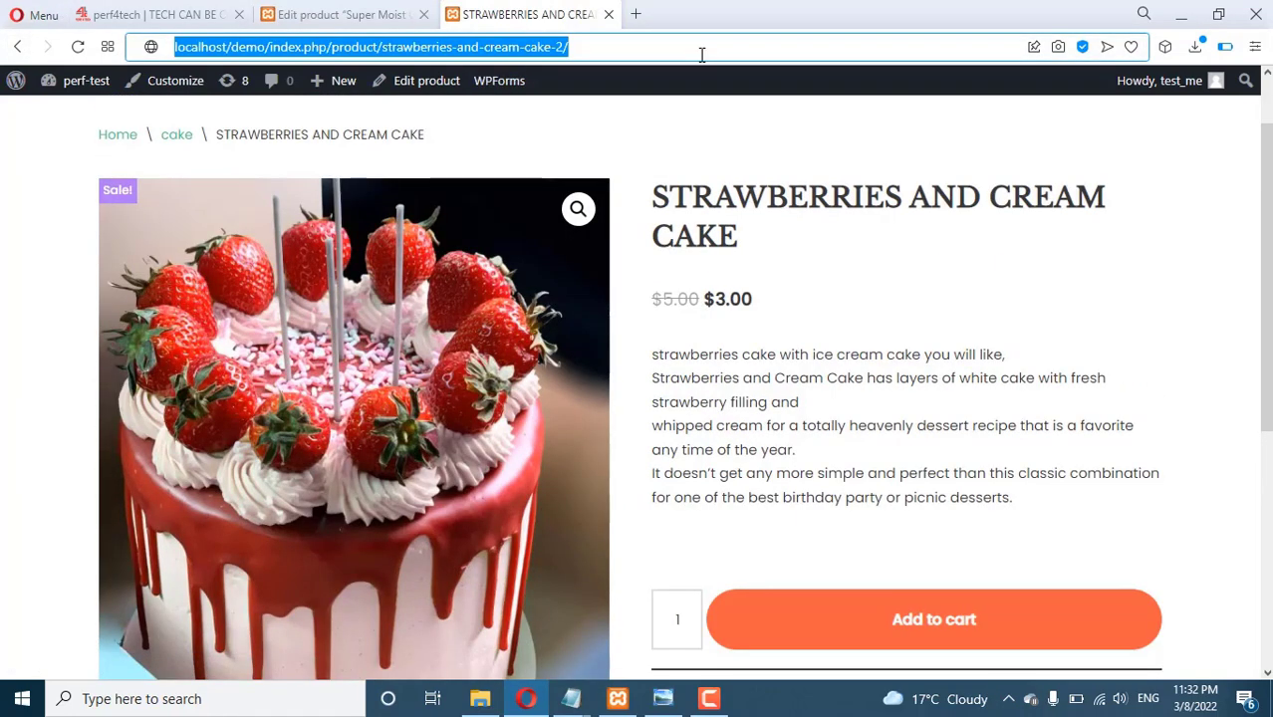
pyautogui.write('localhost/demo')
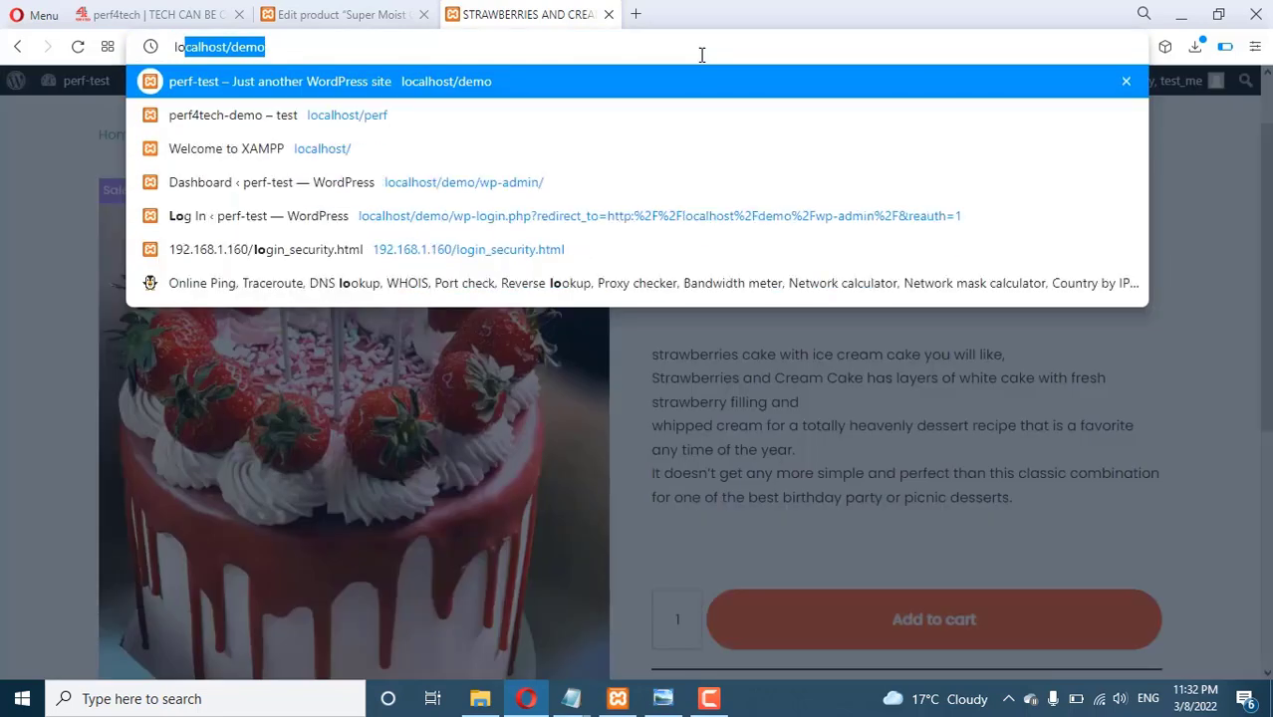
pyautogui.press('Return')
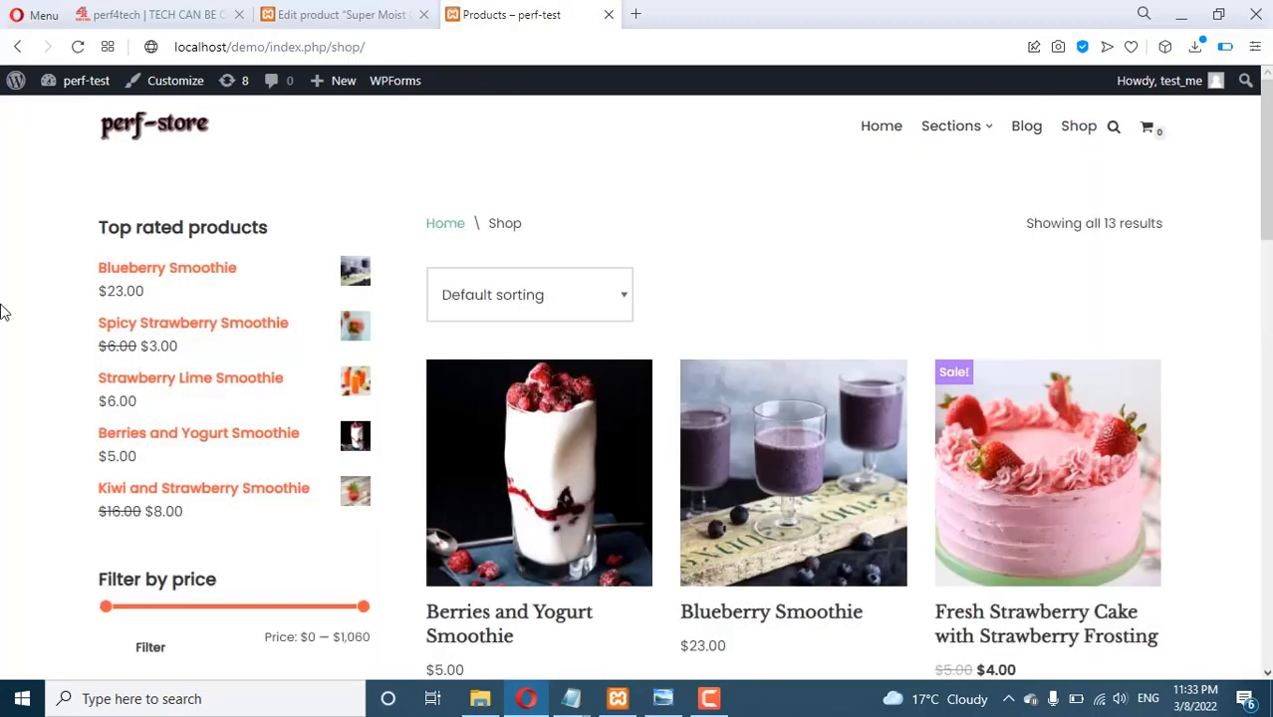
pyautogui.scroll(-1, 154, 264)
pyautogui.scroll(-3, 154, 264)
pyautogui.click(116, 522)
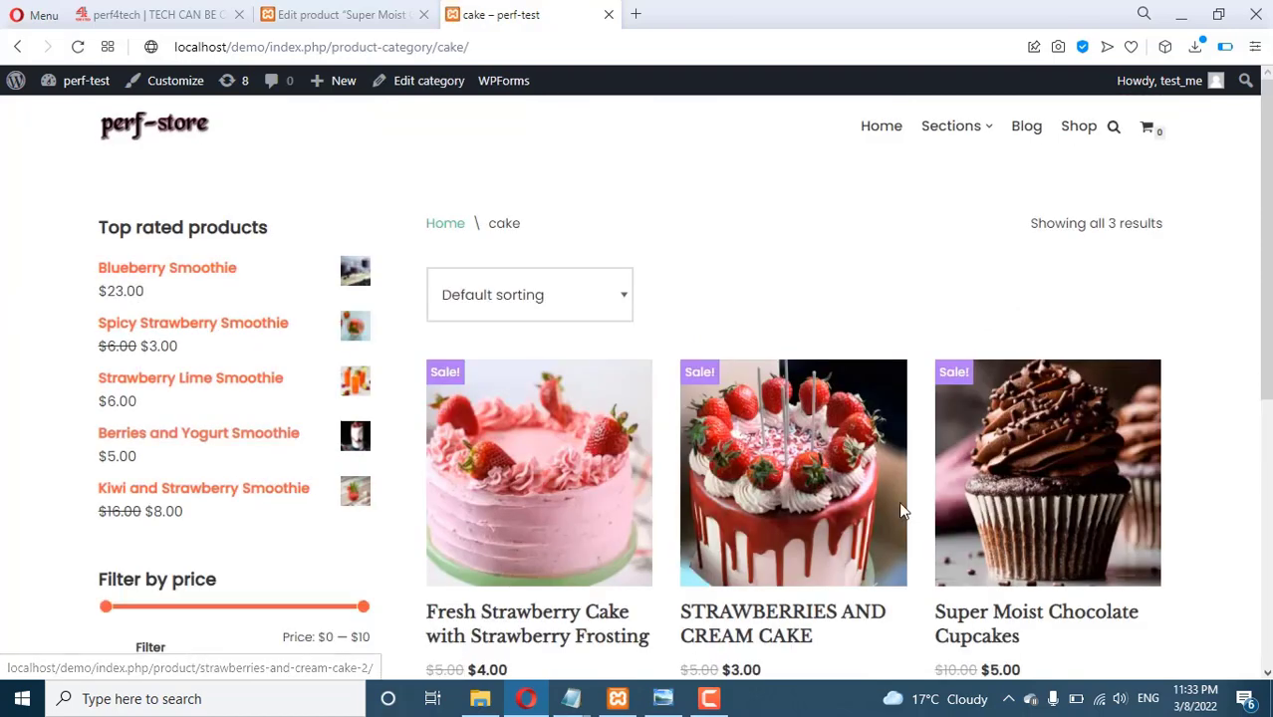
# Check the cake category listing and the Super Moist Chocolate Cupcakes product page, and return to the category.
pyautogui.scroll(-1, 826, 475)
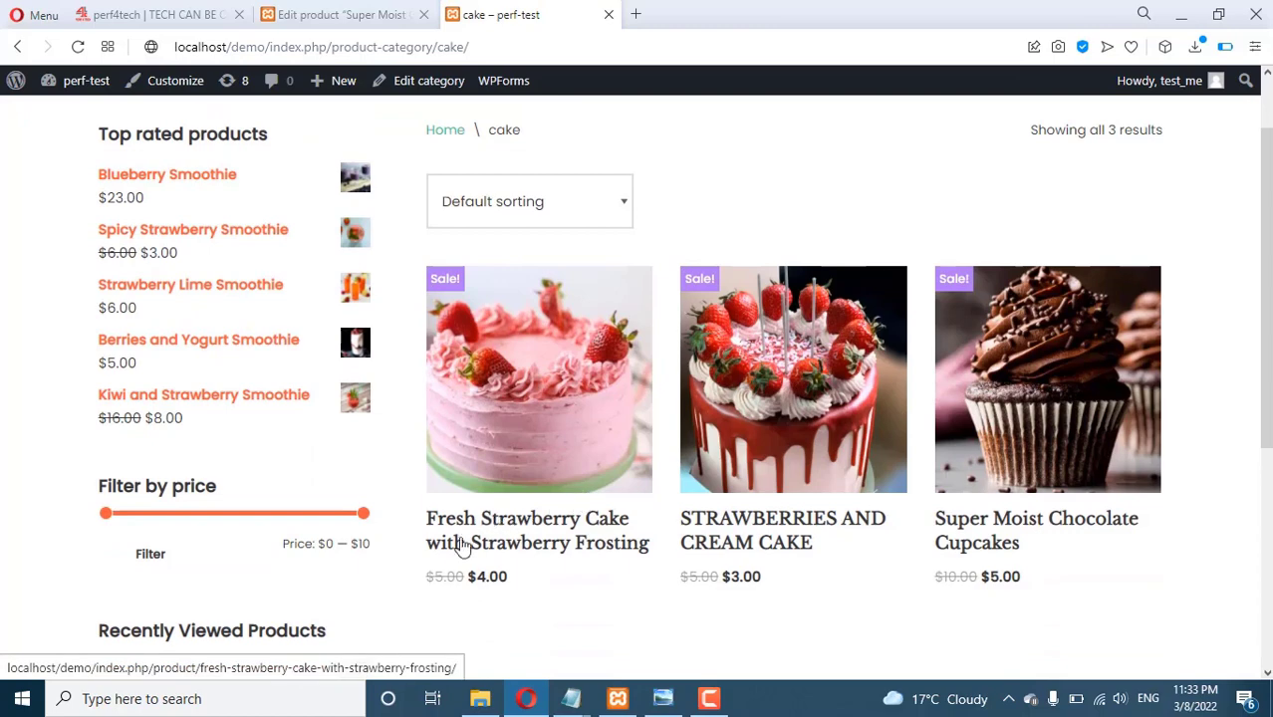
pyautogui.scroll(-2, 1017, 520)
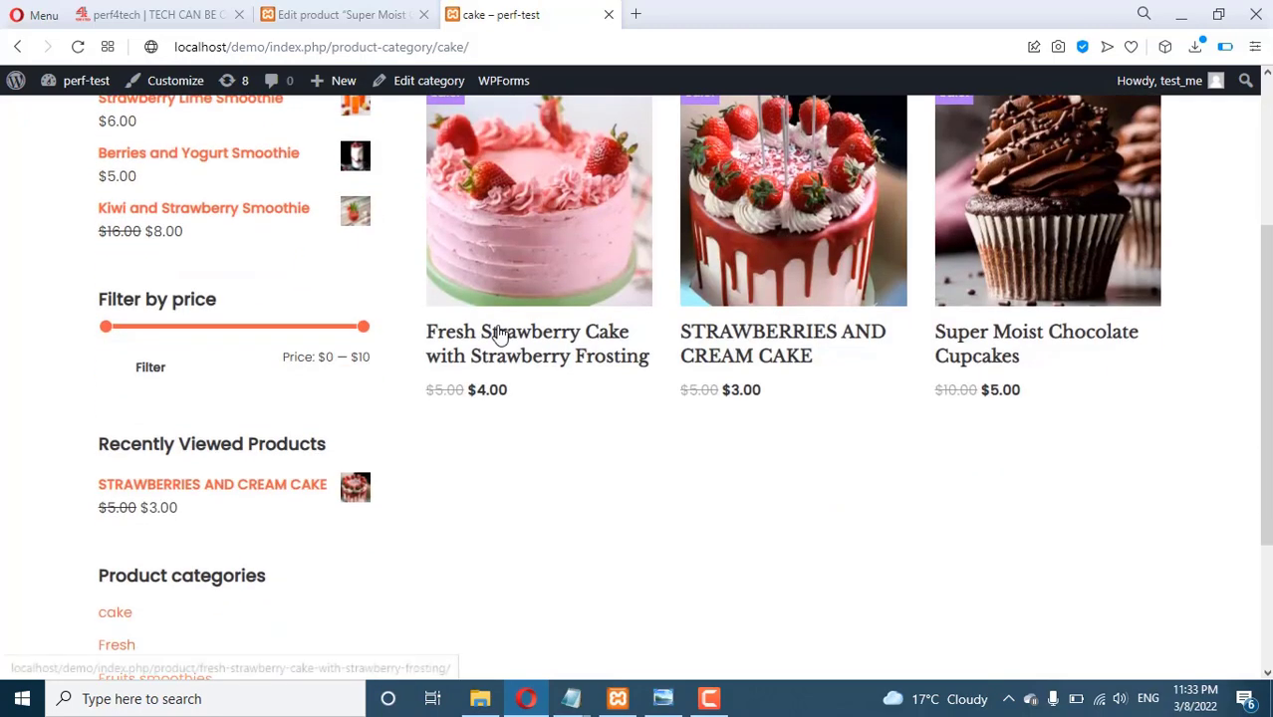
pyautogui.click(1043, 342)
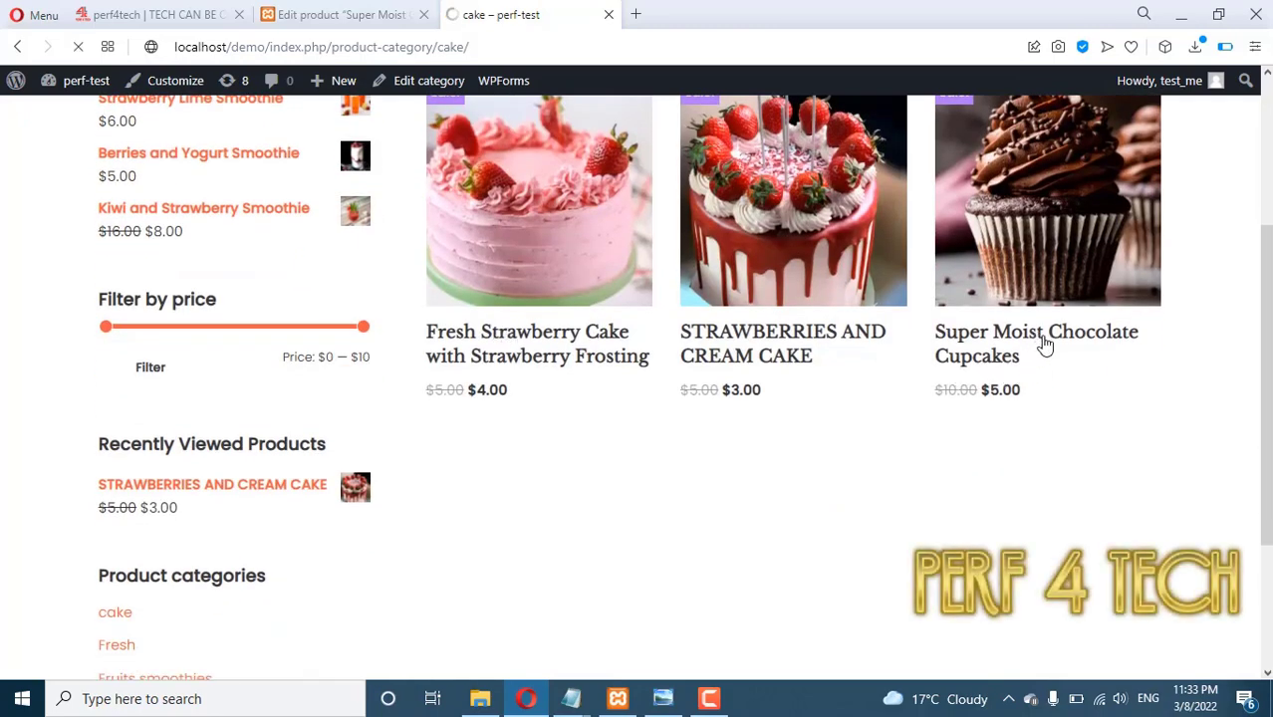
pyautogui.scroll(-1, 1006, 371)
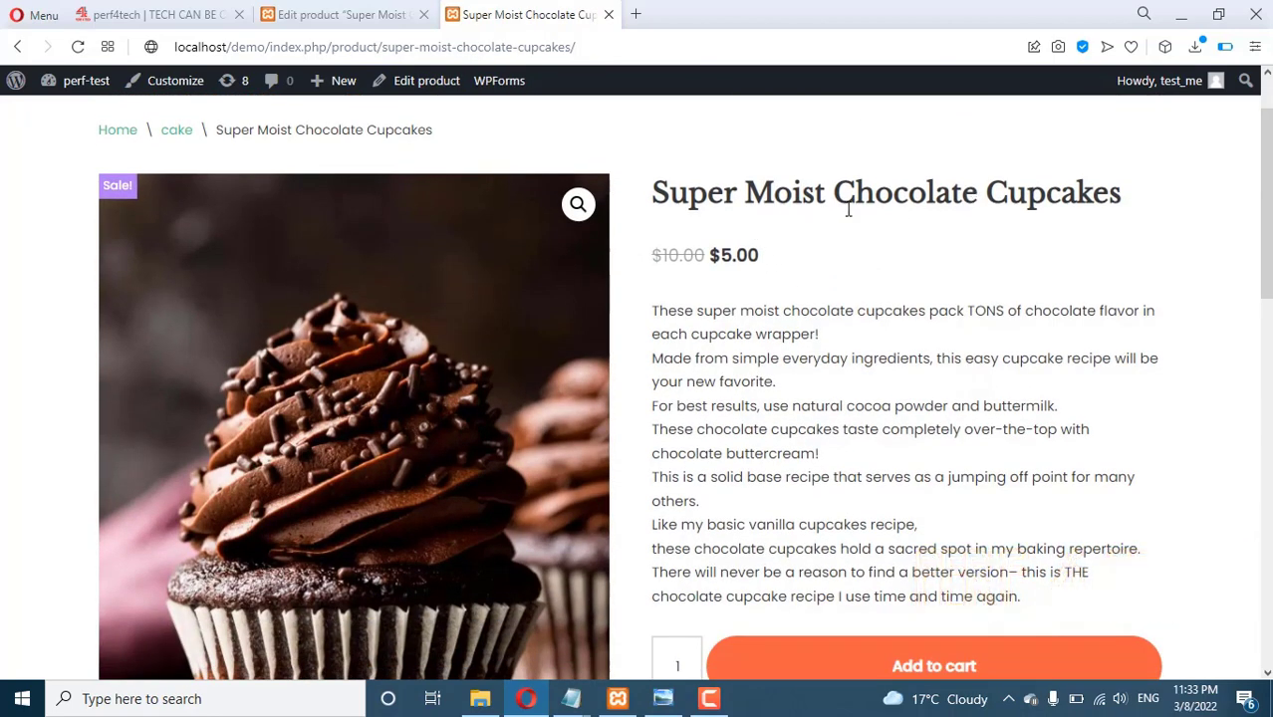
pyautogui.click(16, 46)
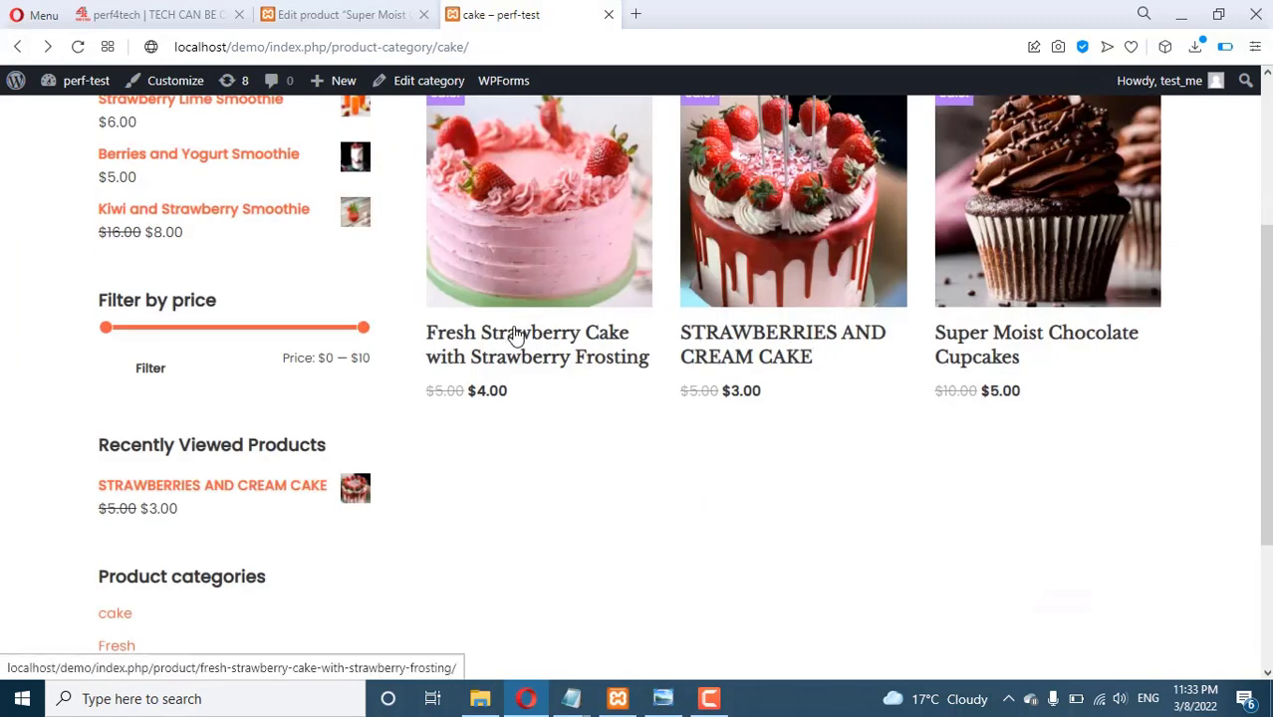
# Open the Fresh Strawberry Cake with Strawberry Frosting from the cake category and add one to the cart.
pyautogui.scroll(2, 747, 393)
pyautogui.scroll(1, 747, 393)
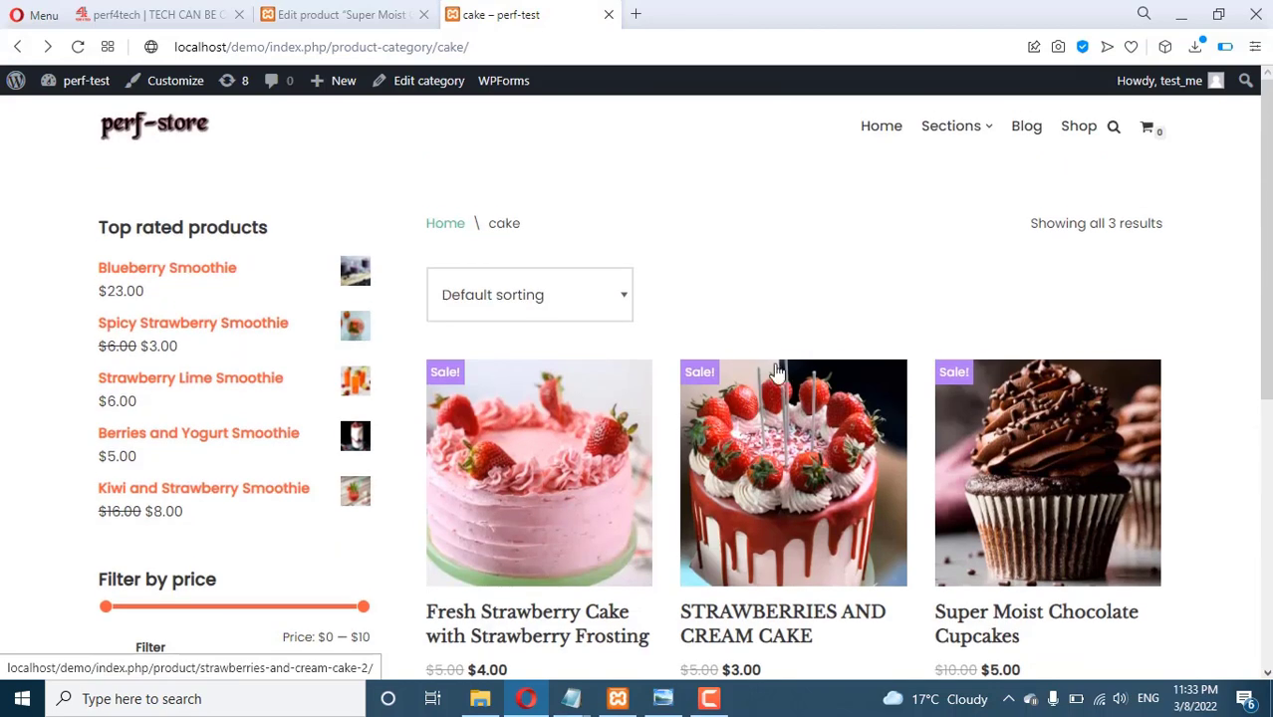
pyautogui.scroll(-2, 575, 495)
pyautogui.scroll(-2, 576, 495)
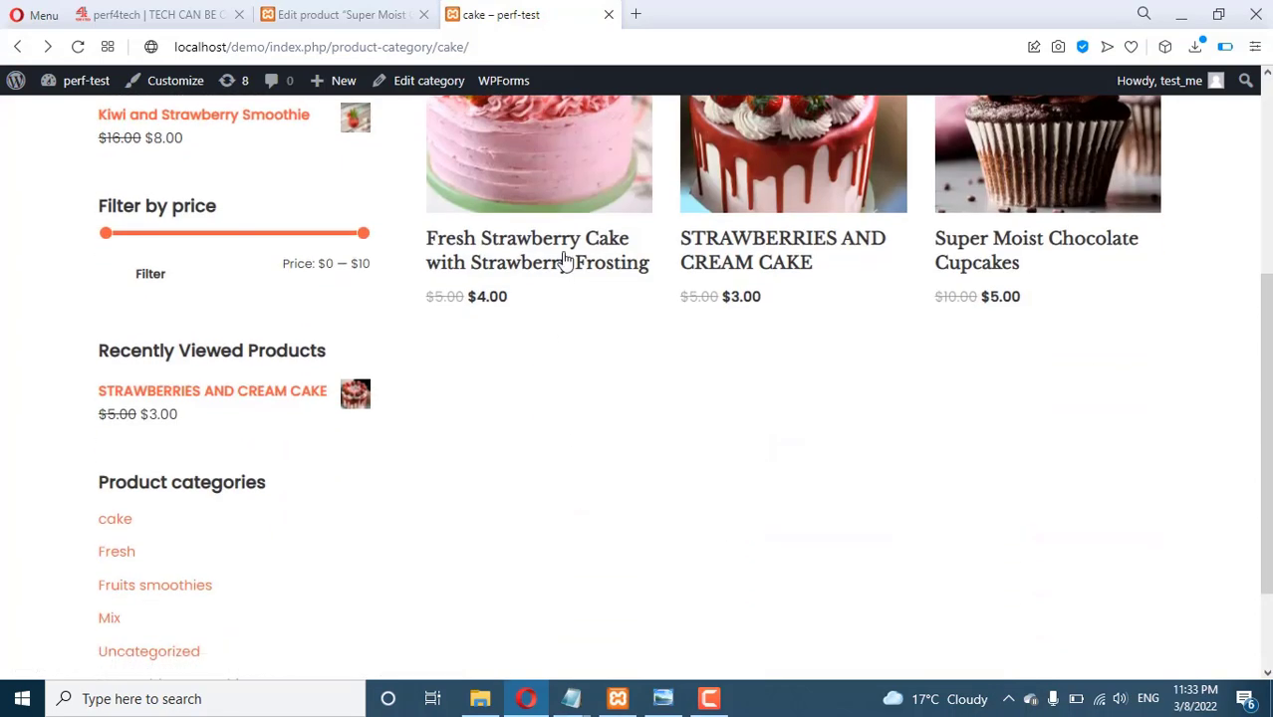
pyautogui.click(559, 199)
pyautogui.scroll(-3, 855, 383)
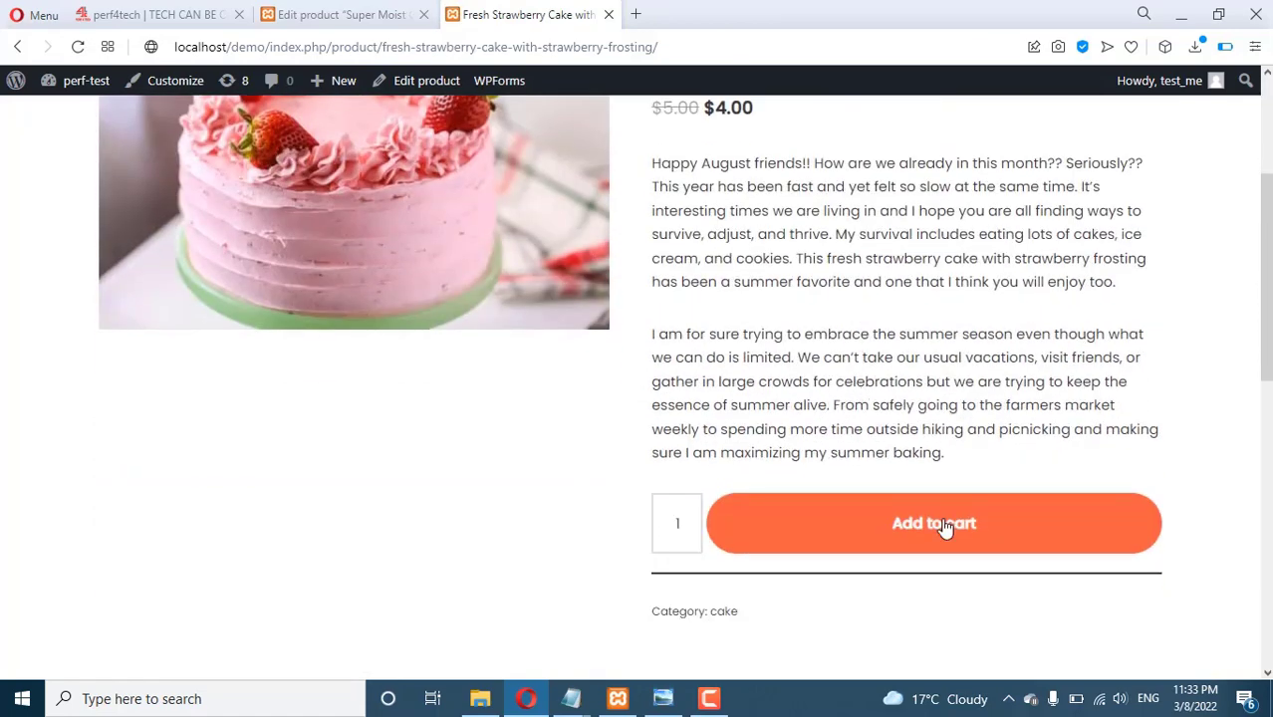
pyautogui.click(941, 525)
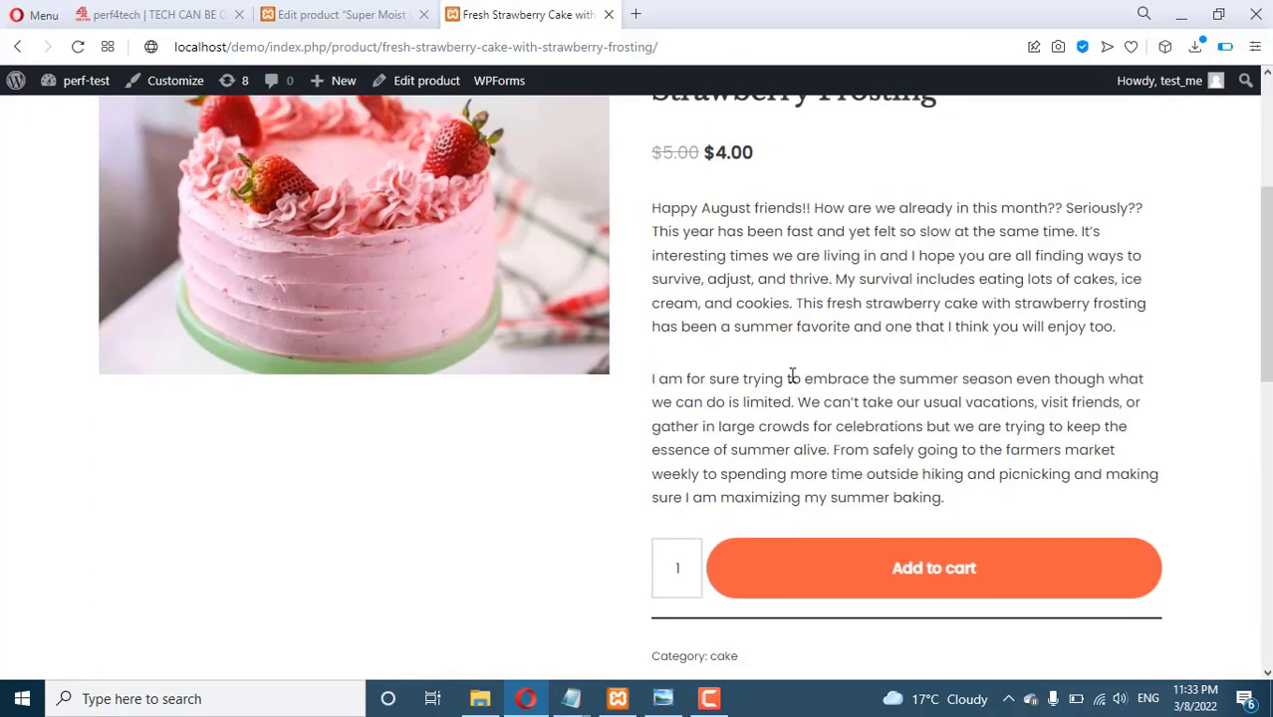
# Go back to the cake category and open the STRAWBERRIES AND CREAM CAKE product page.
pyautogui.scroll(-4, 636, 372)
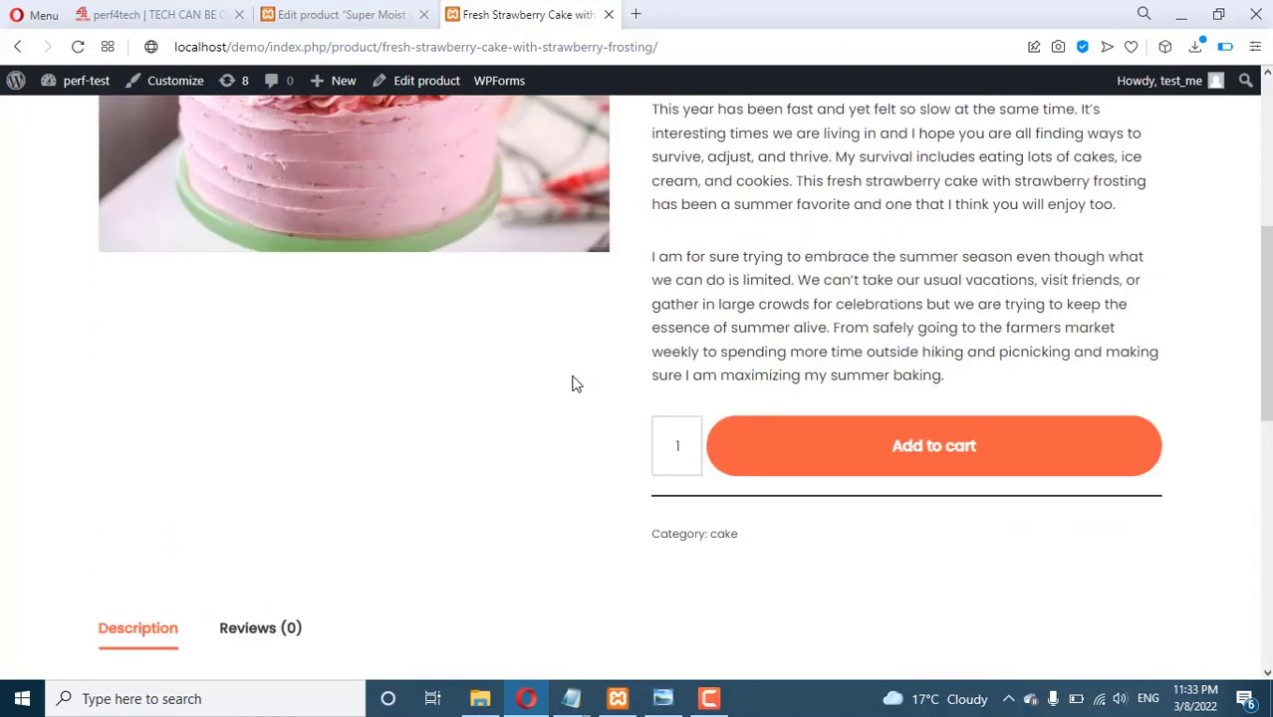
pyautogui.scroll(7, 573, 384)
pyautogui.click(184, 225)
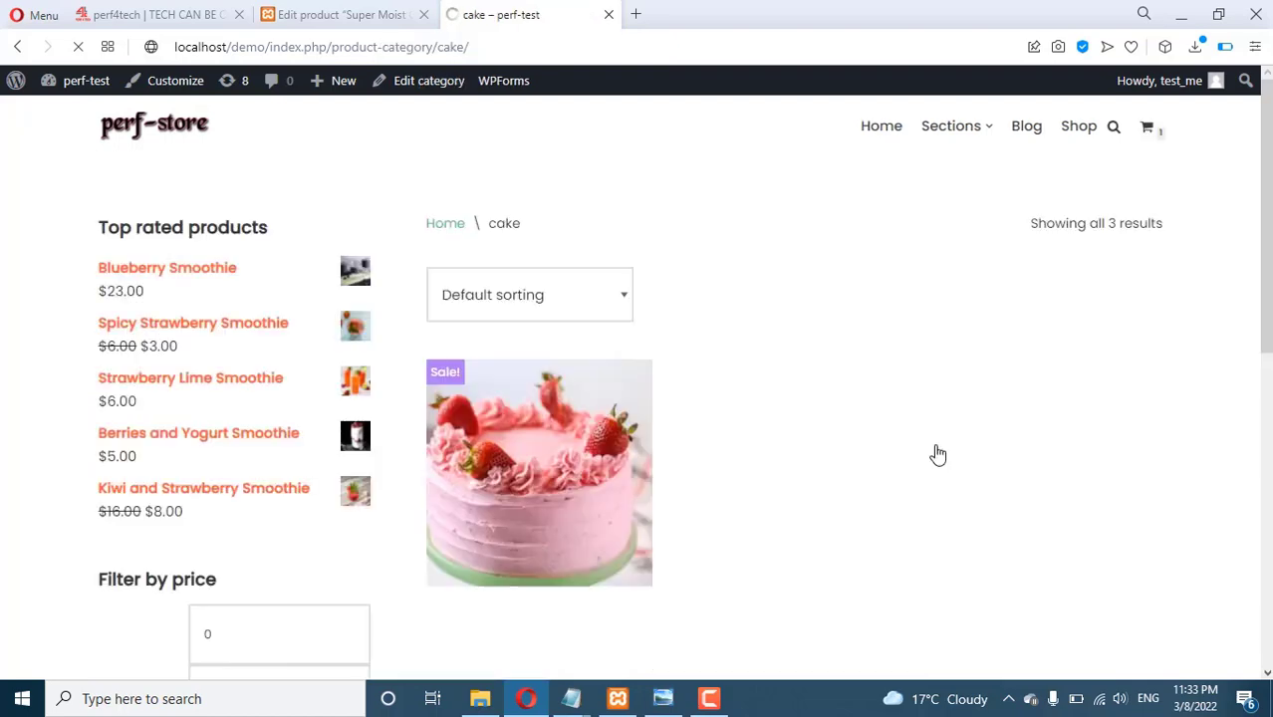
pyautogui.scroll(-2, 896, 418)
pyautogui.click(819, 321)
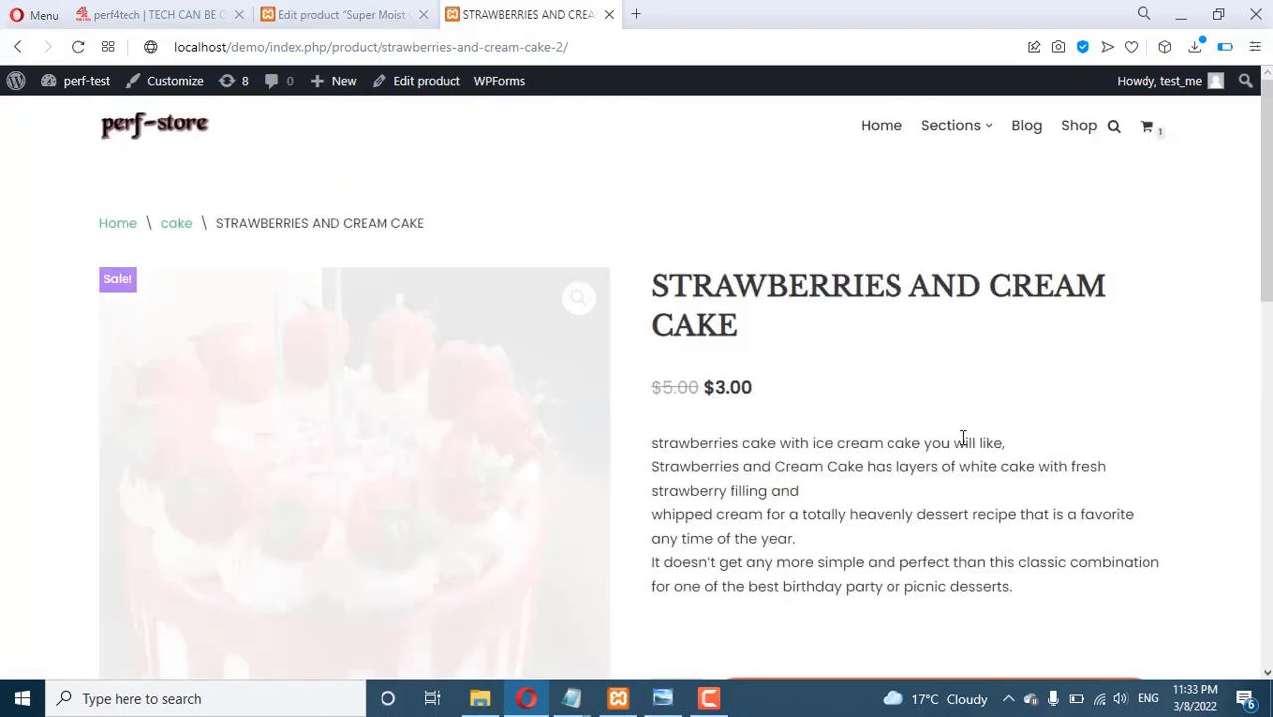
# Add the STRAWBERRIES AND CREAM CAKE and one Super Moist Chocolate Cupcakes to the cart from their product pages.
pyautogui.scroll(-3, 886, 468)
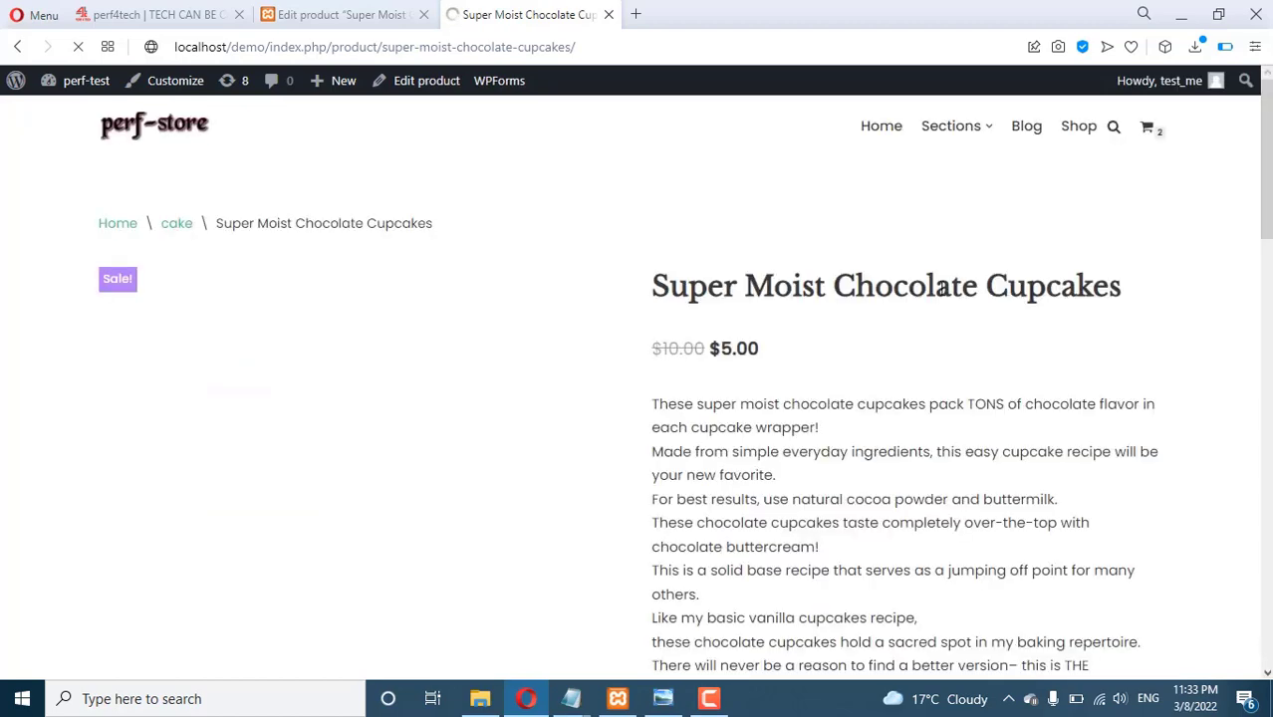
pyautogui.scroll(-4, 873, 437)
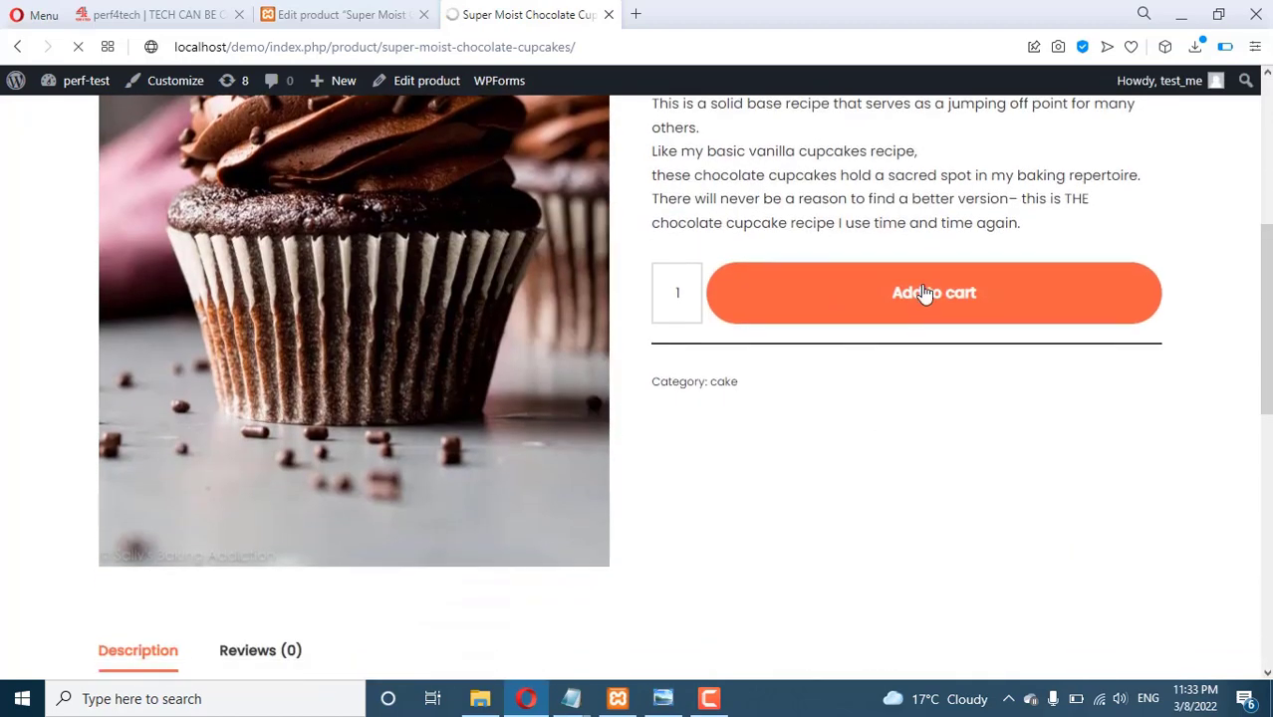
pyautogui.click(922, 289)
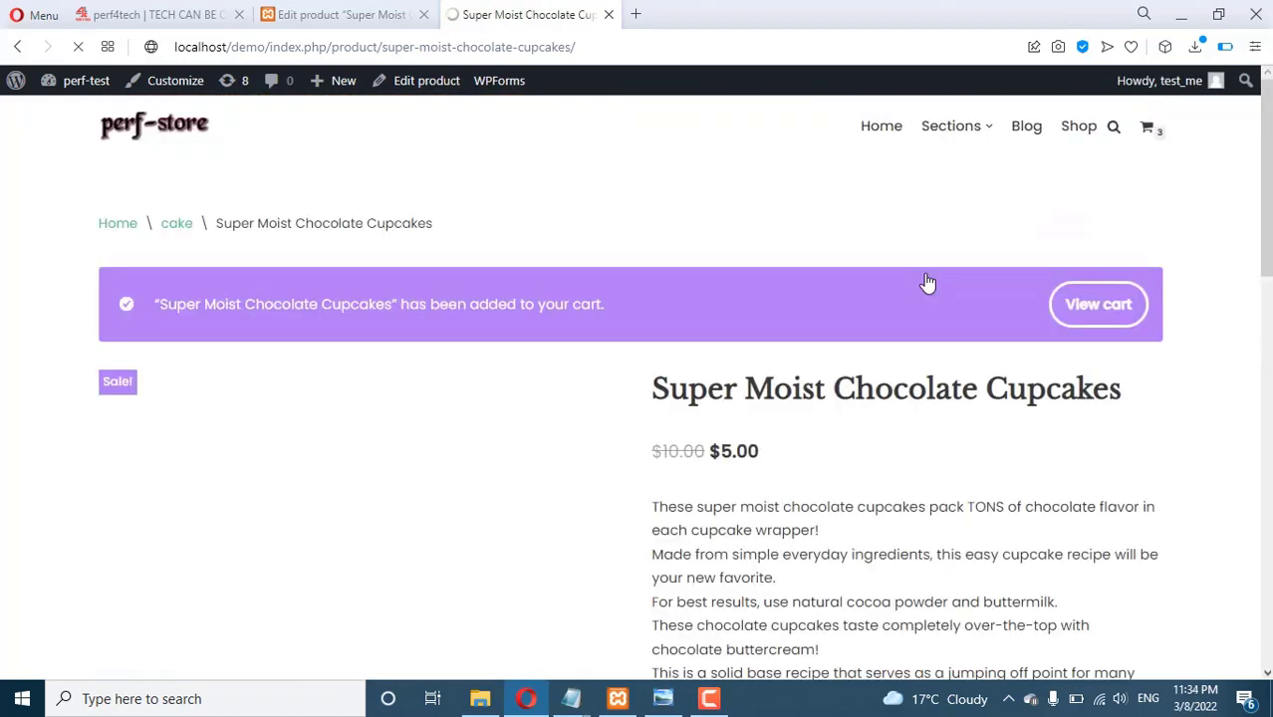
# View the cart containing the chosen cakes and proceed to checkout.
pyautogui.click(1105, 307)
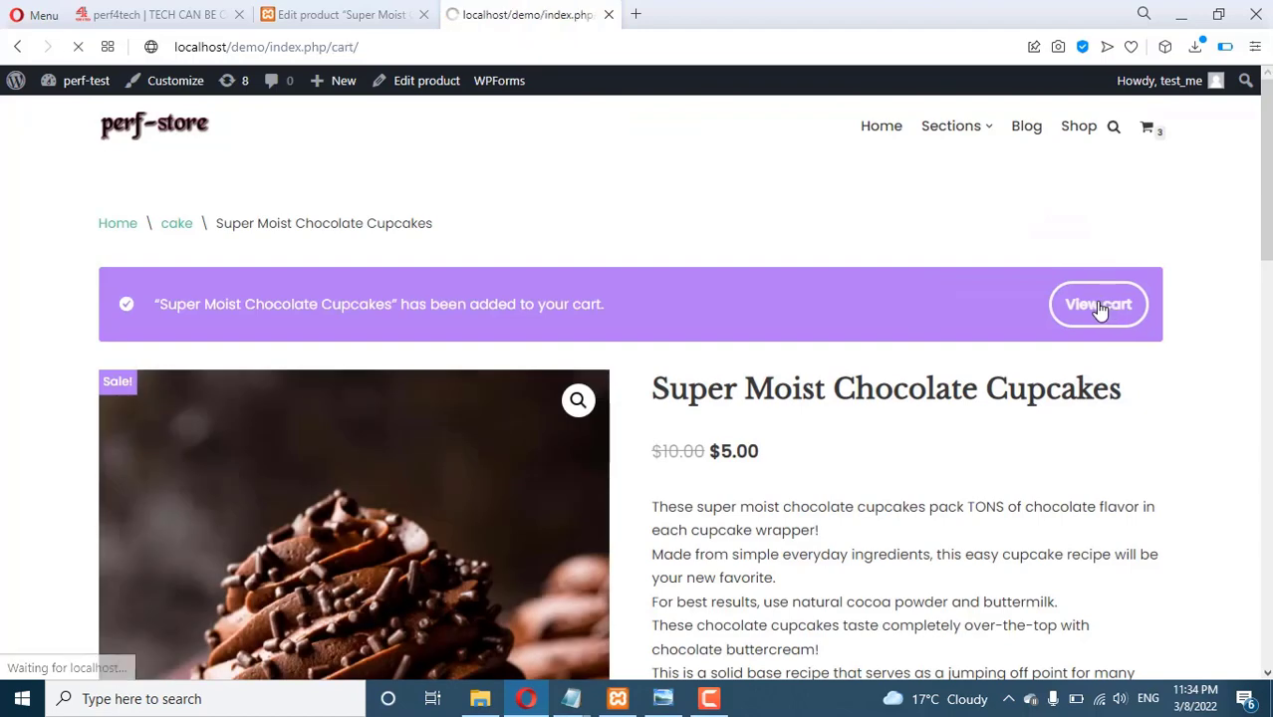
pyautogui.scroll(-5, 960, 354)
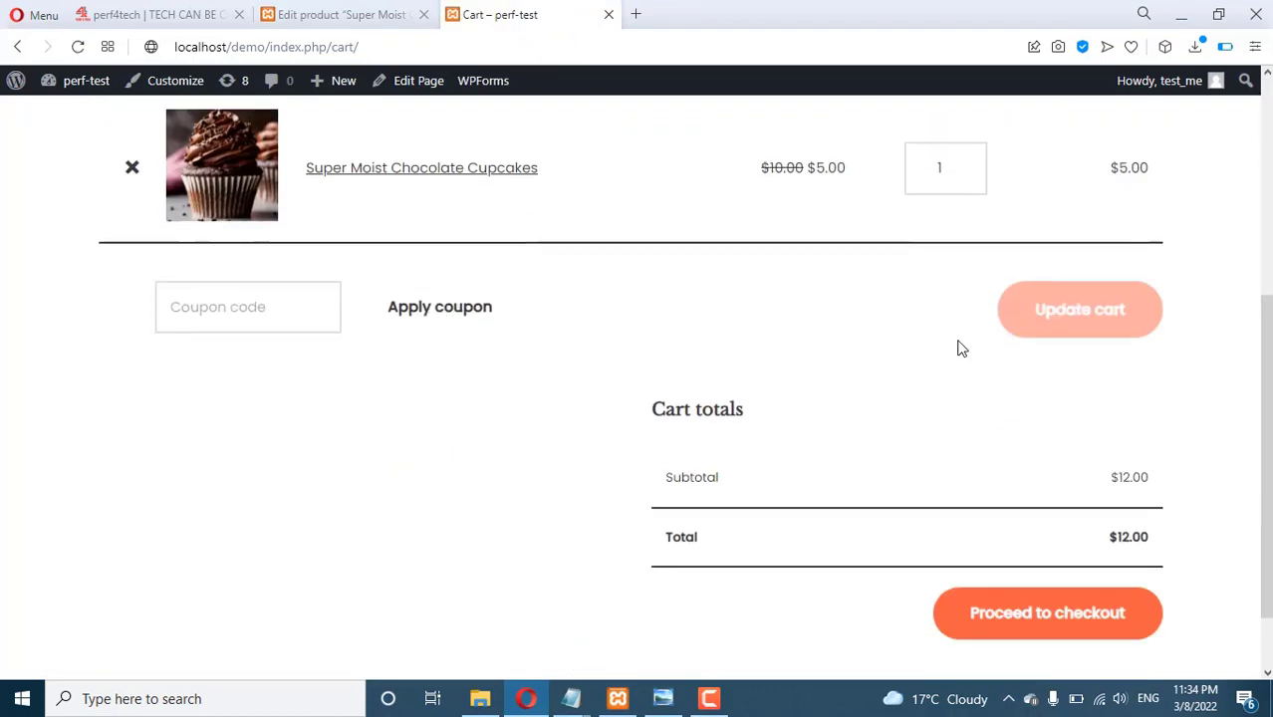
pyautogui.click(1080, 560)
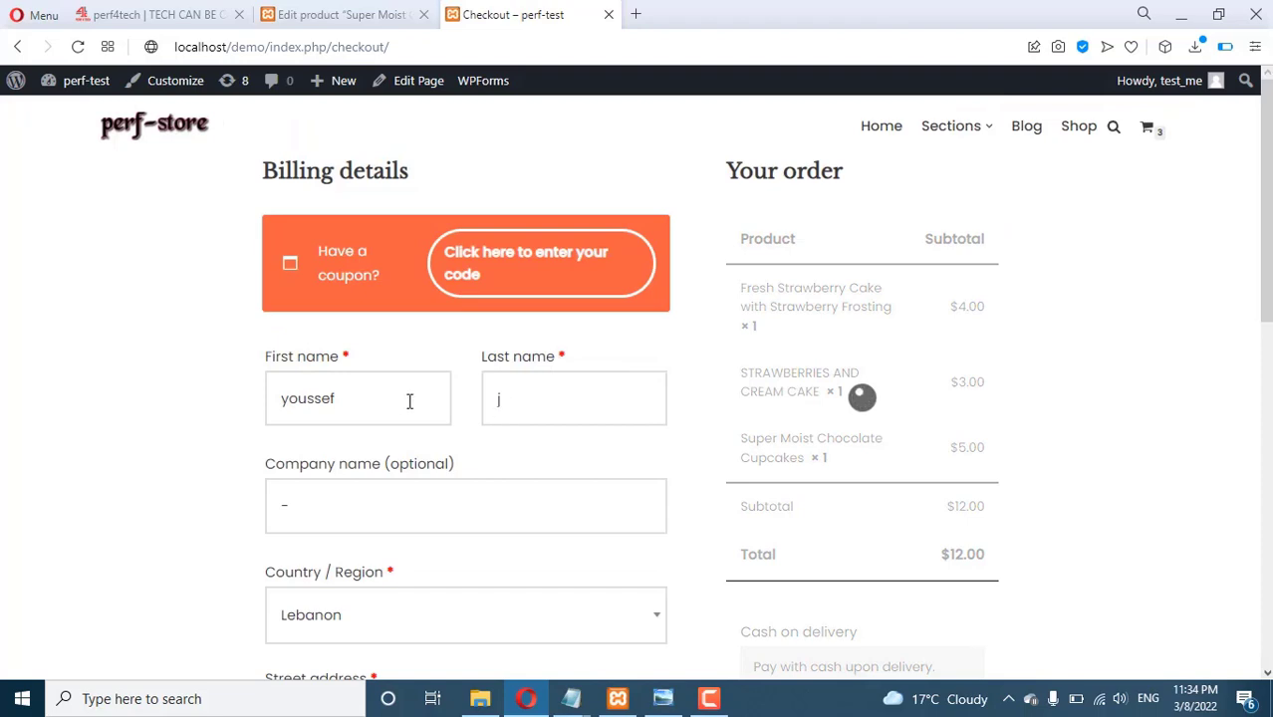
# Check the prefilled billing details on the checkout page and place the order with cash on delivery.
pyautogui.click(535, 403)
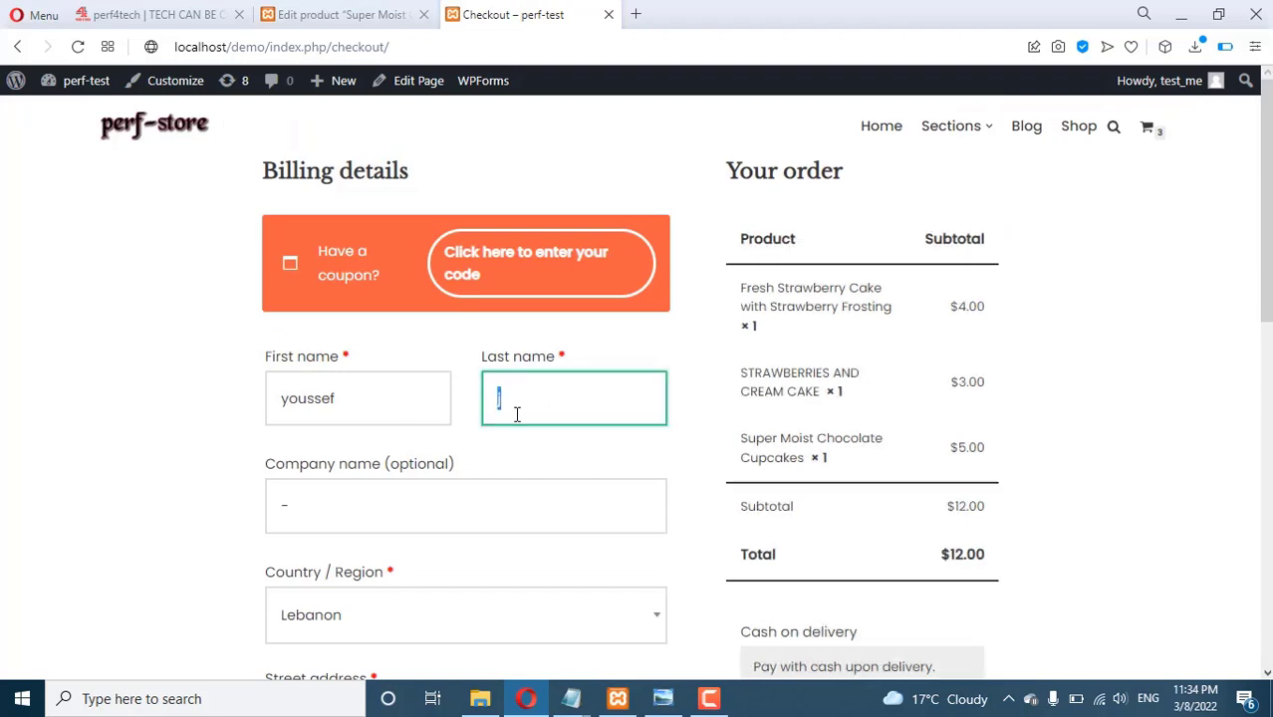
pyautogui.scroll(-3, 412, 428)
pyautogui.scroll(-2, 414, 399)
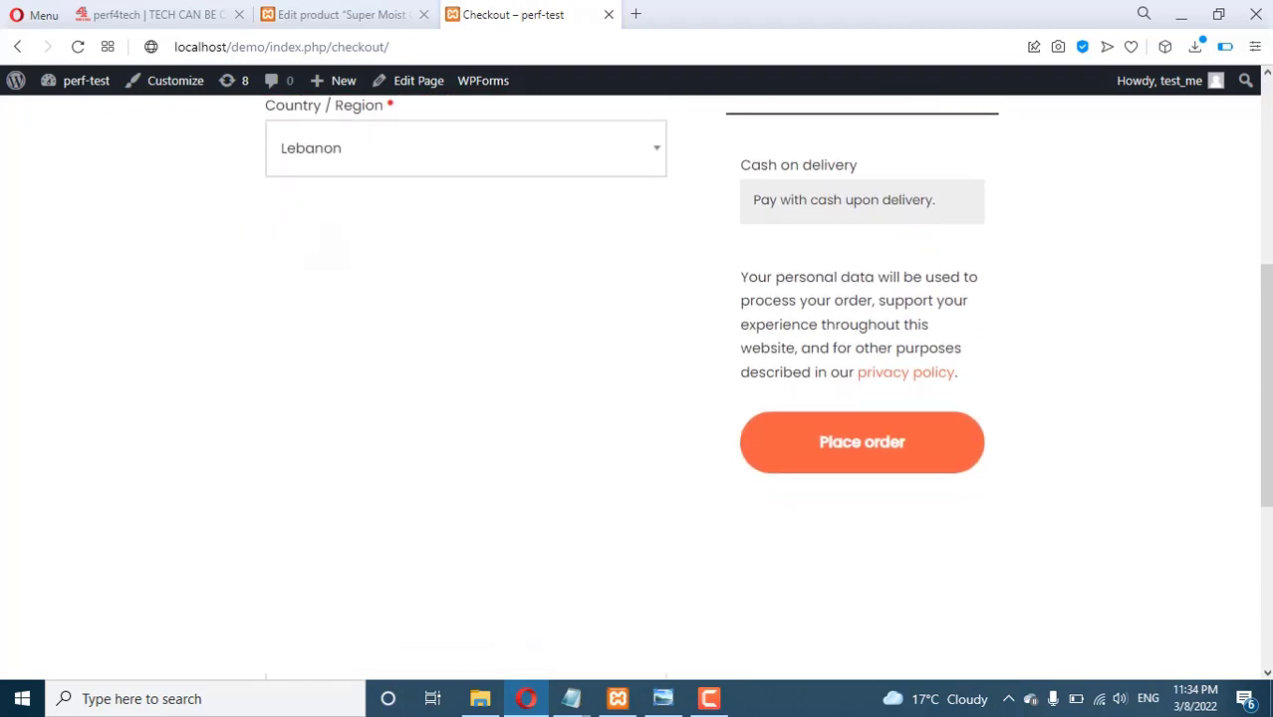
pyautogui.scroll(-6, 466, 398)
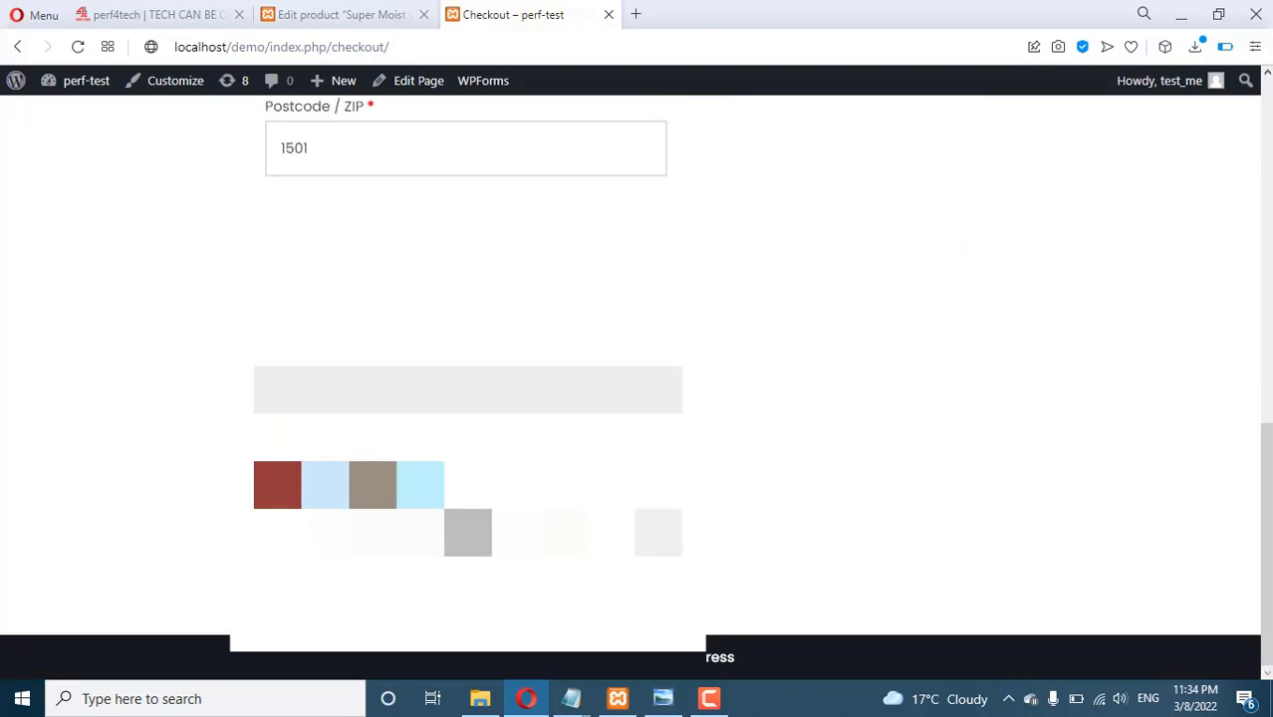
pyautogui.scroll(5, 707, 566)
pyautogui.click(863, 533)
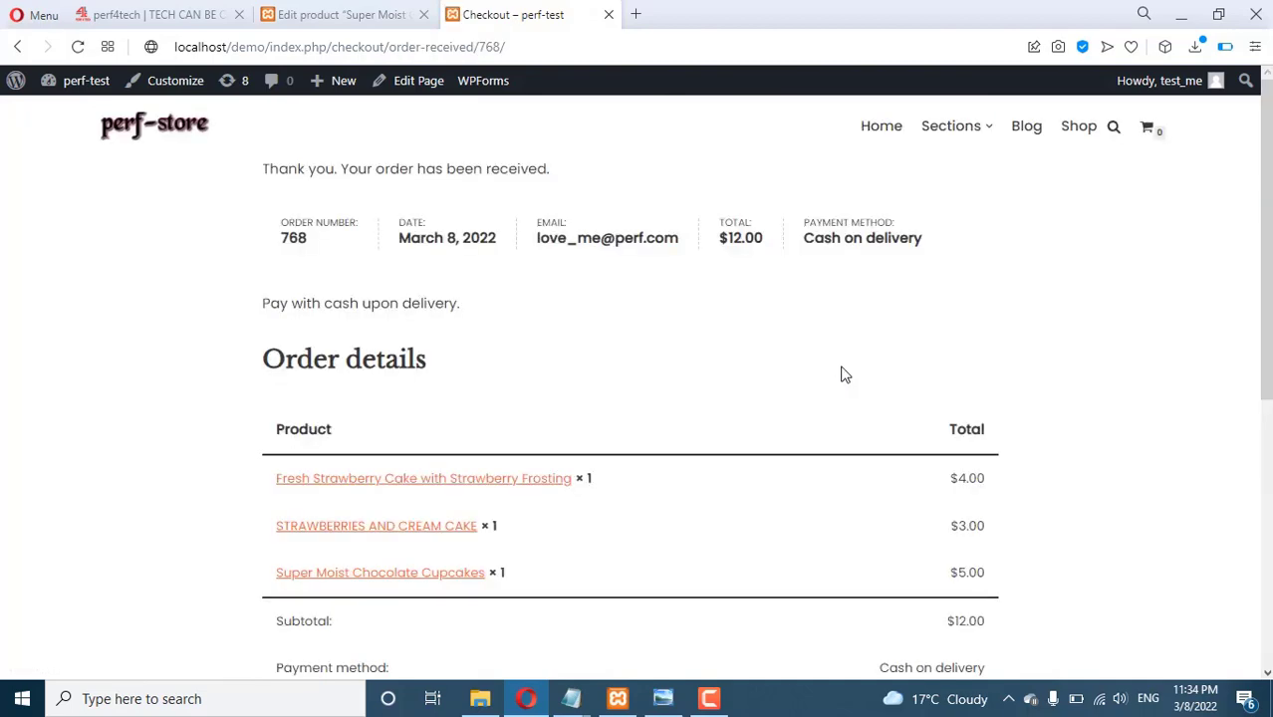
# Review the order confirmation's products, totals, payment method and billing address.
pyautogui.scroll(-2, 843, 374)
pyautogui.scroll(2, 843, 377)
pyautogui.scroll(-5, 946, 253)
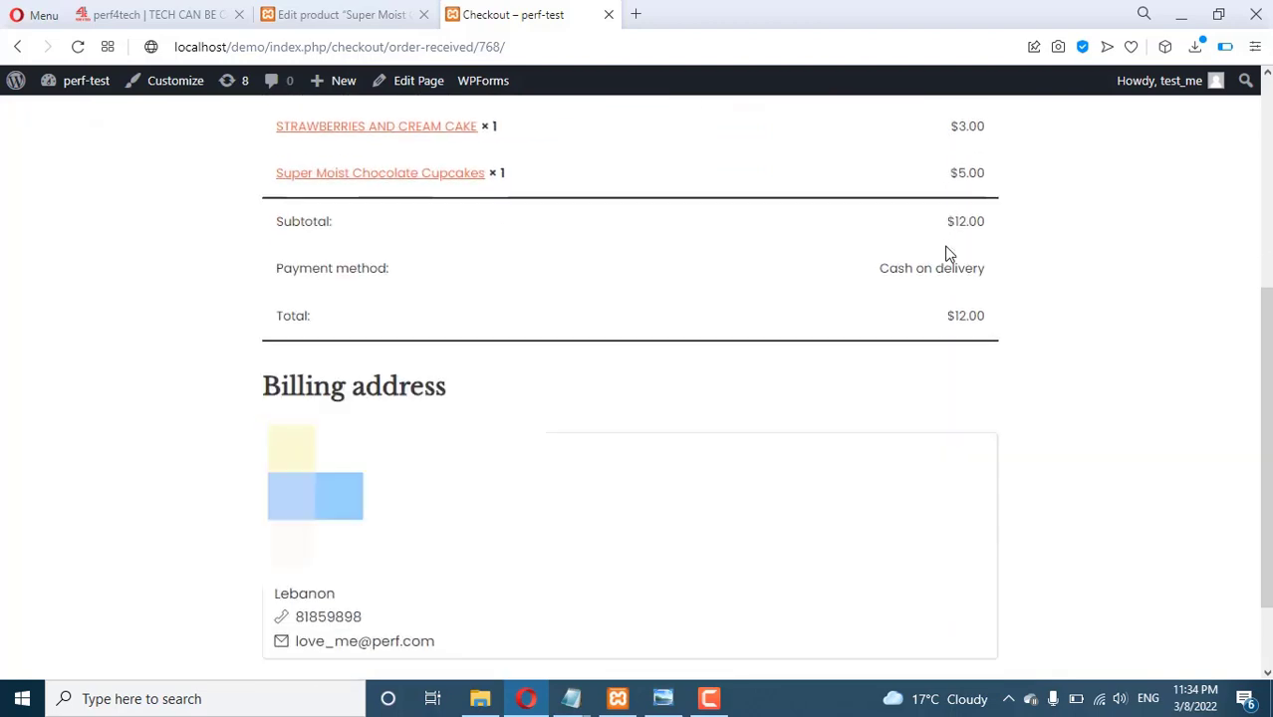
pyautogui.scroll(3, 299, 319)
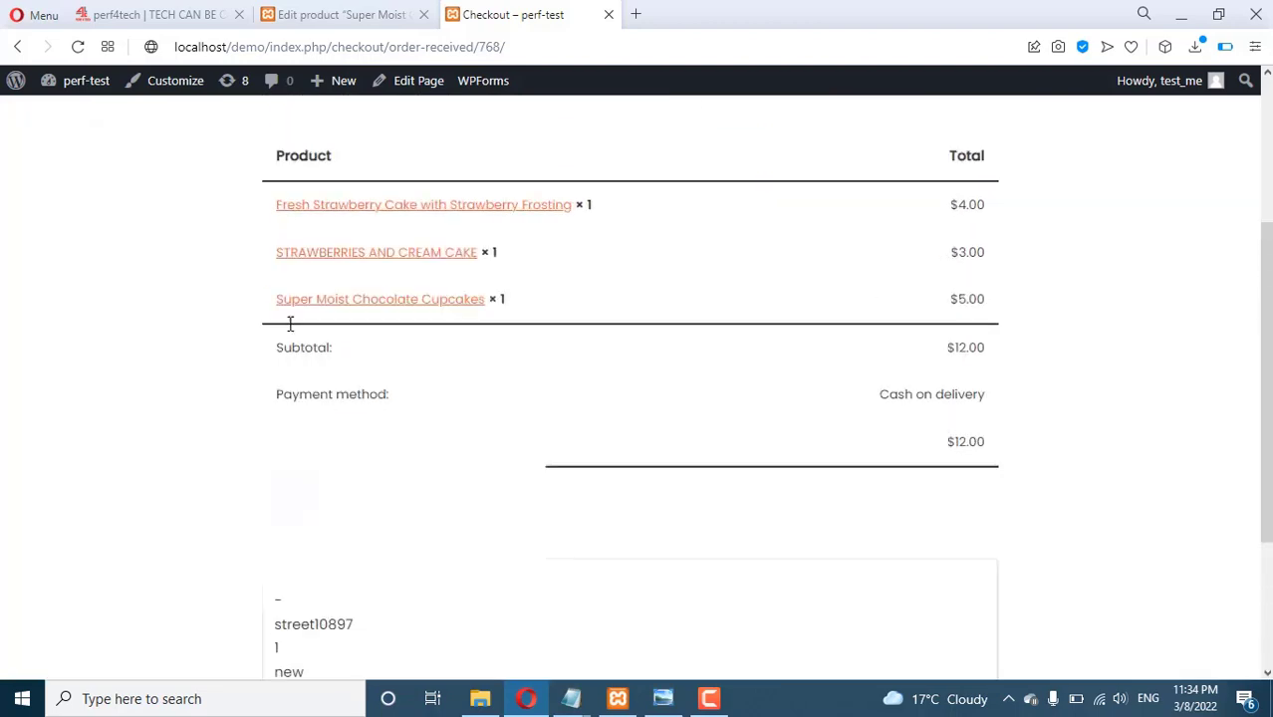
# Return to the WordPress admin tab, show the WooCommerce orders and open the newly placed cake order.
pyautogui.click(315, 14)
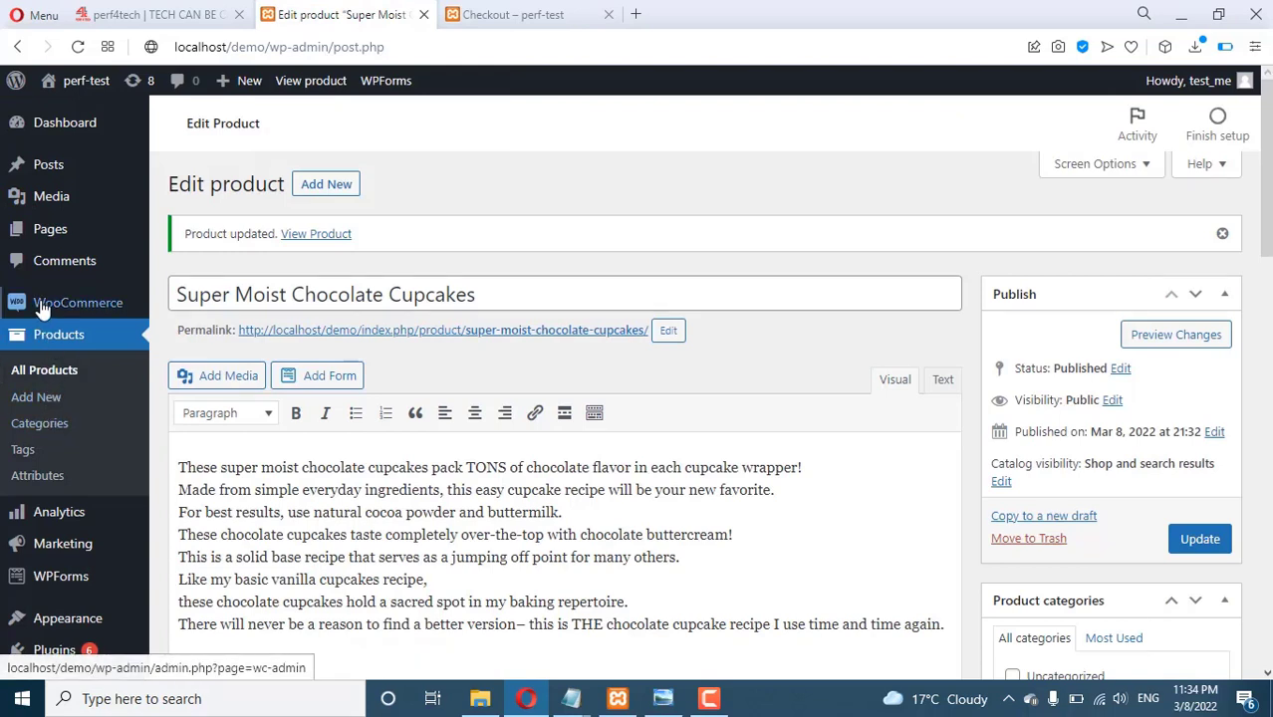
pyautogui.moveTo(42, 305)
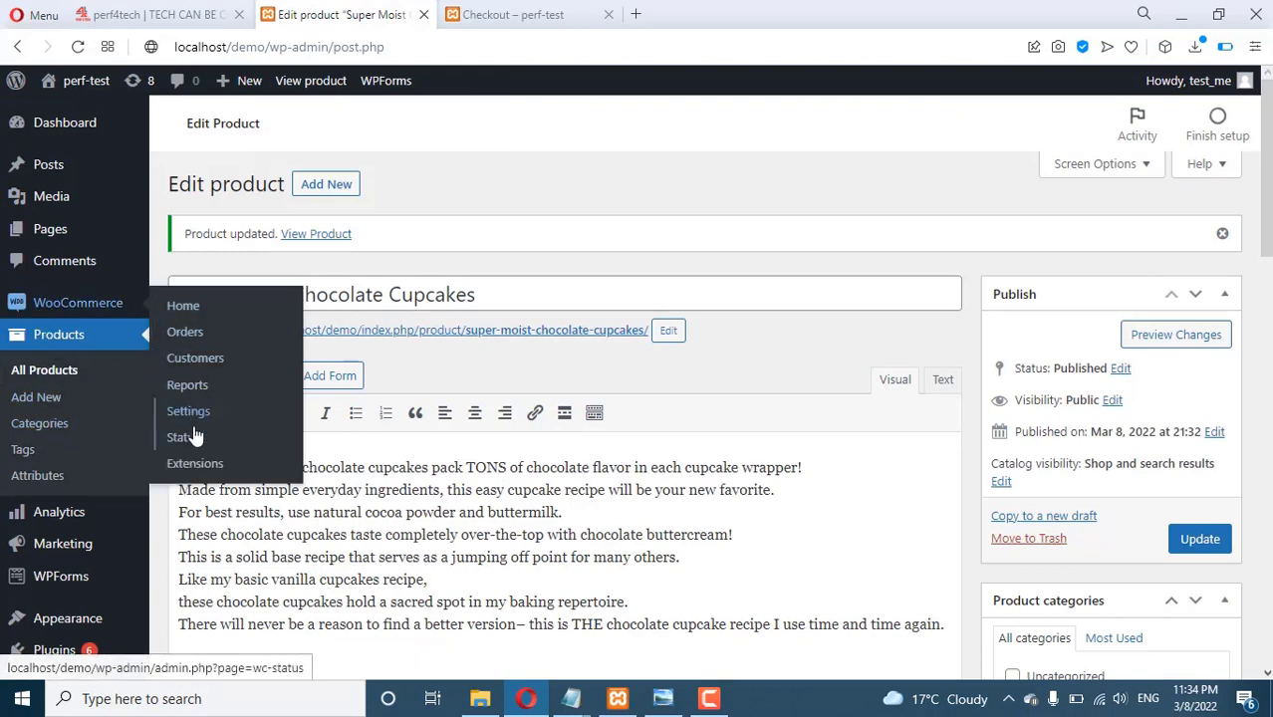
pyautogui.click(185, 335)
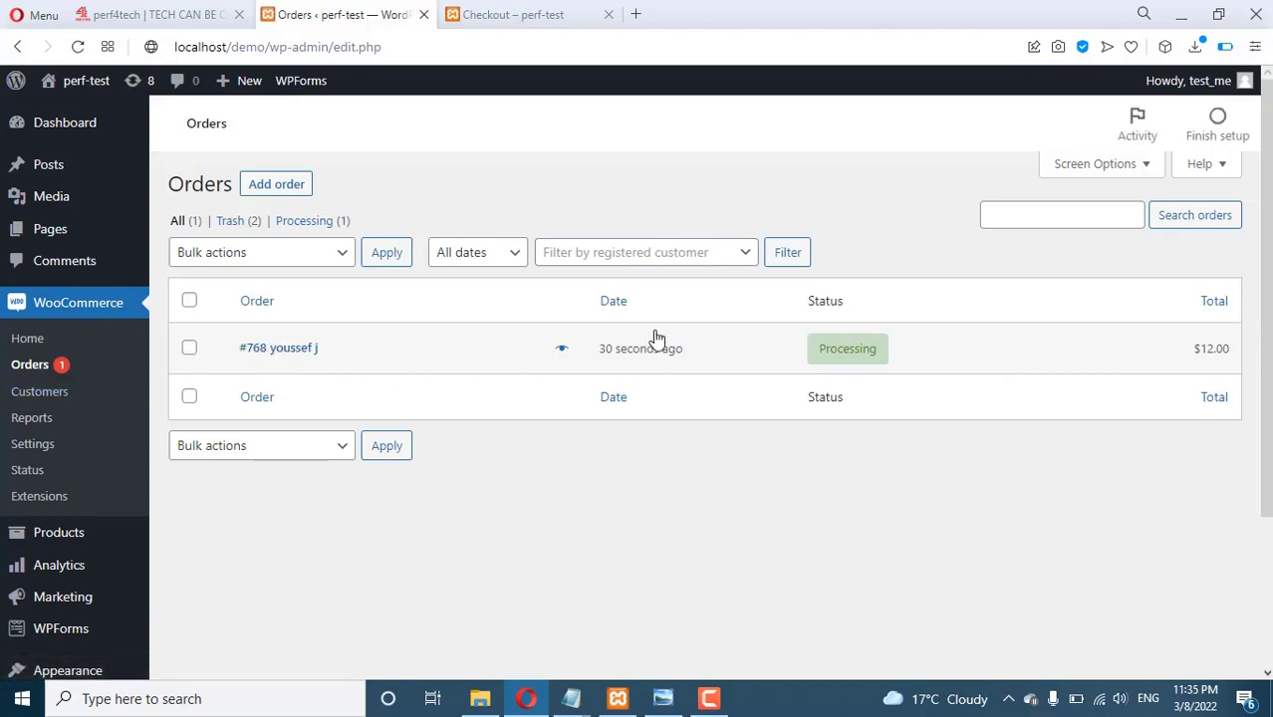
pyautogui.click(293, 356)
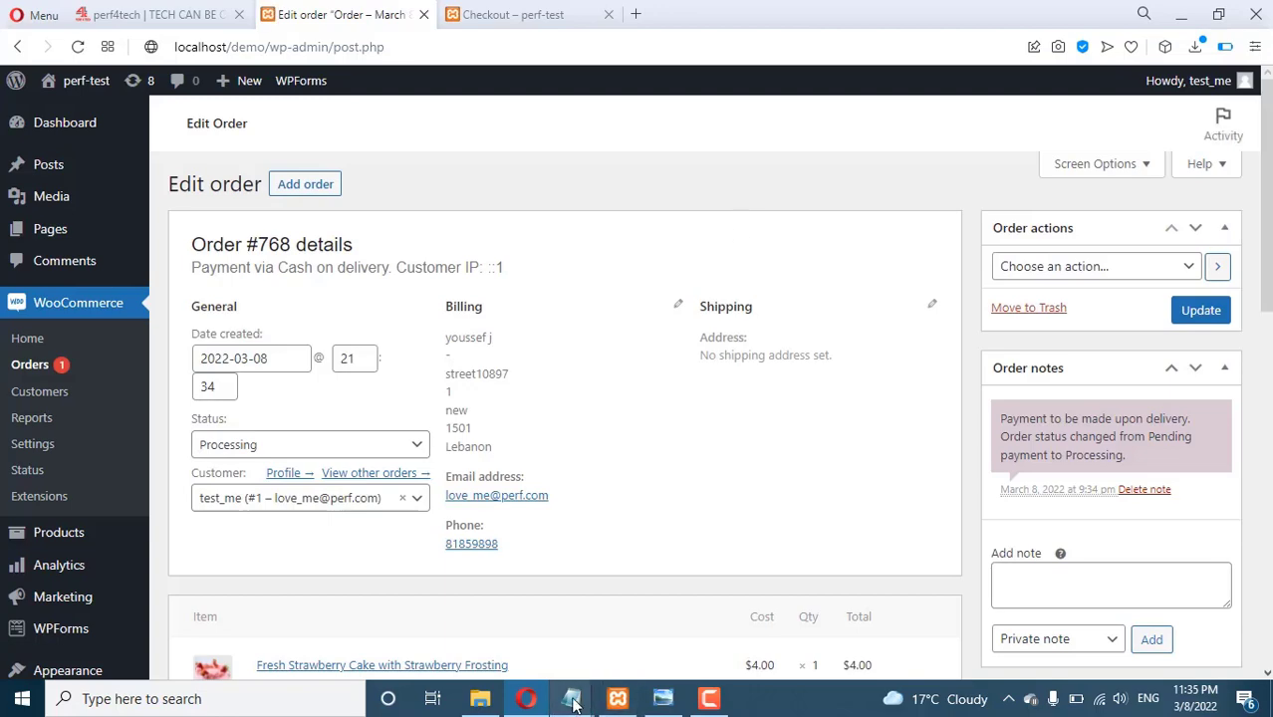
# Switch to Notepad and show the perf-new.txt notes.
pyautogui.moveTo(573, 702)
pyautogui.click(289, 625)
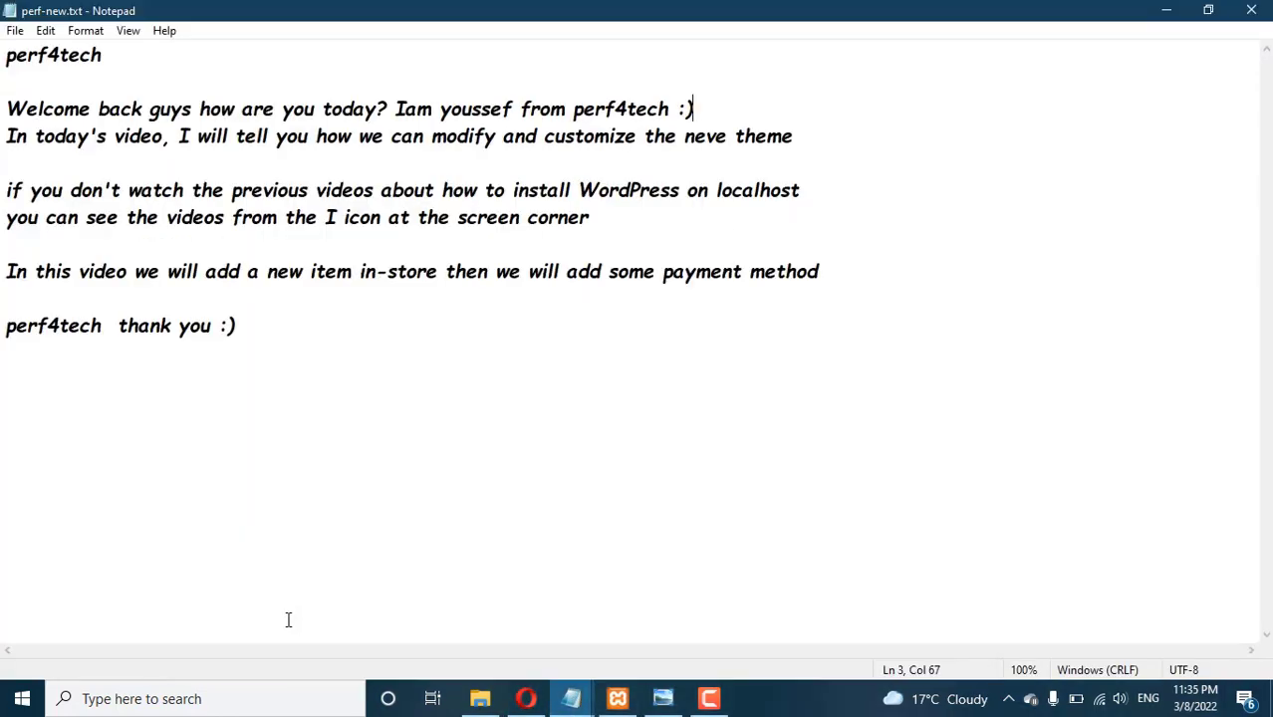